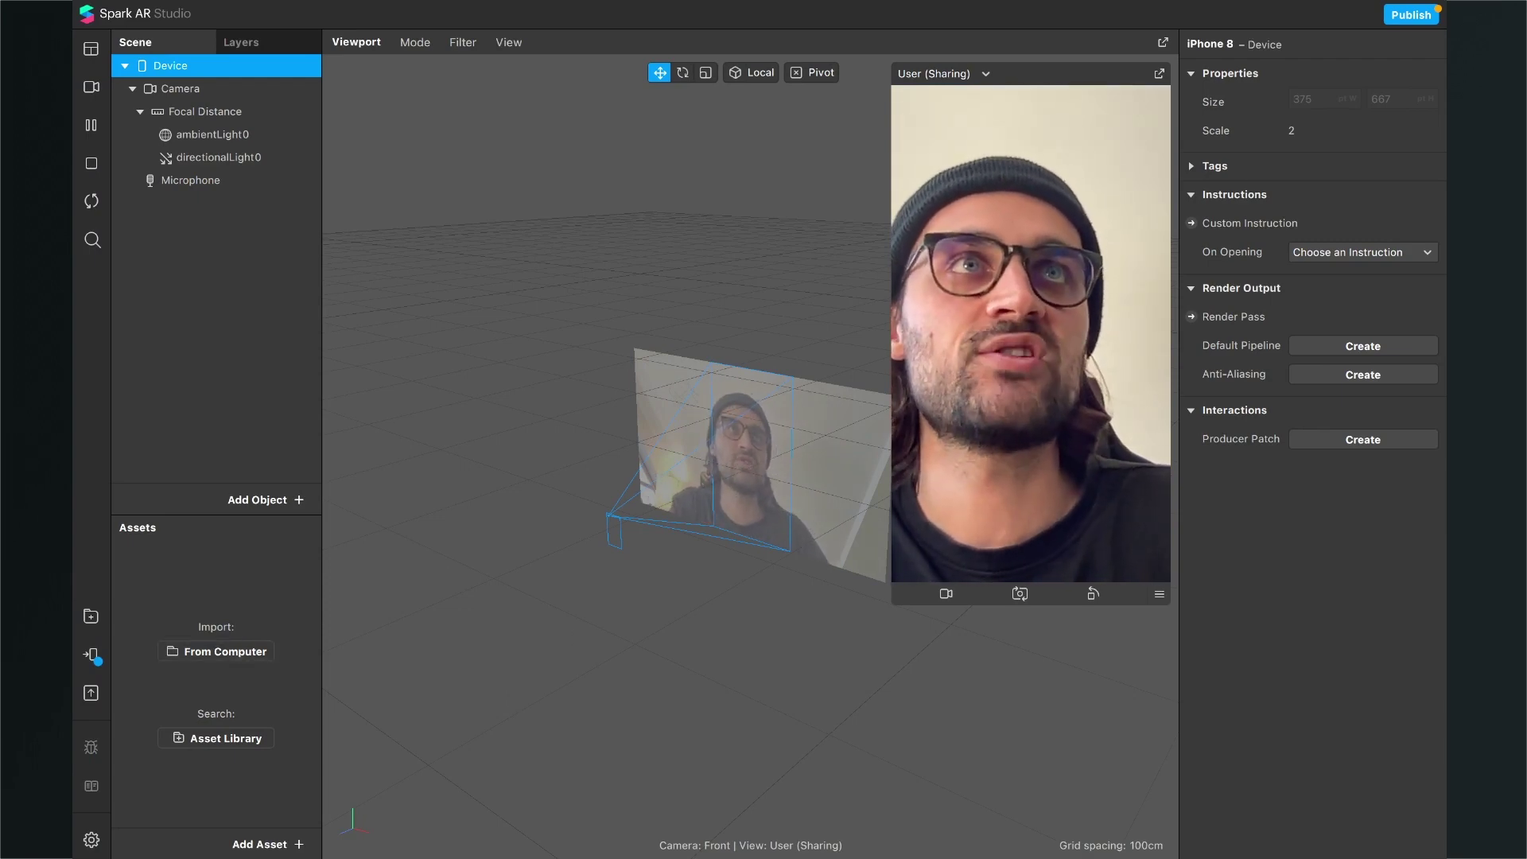
Import Target.png as the Target texture and insert a Target Tracker into the scene.
{"action": "left_click_drag", "start_coordinate": [293, 498], "coordinate": [216, 618]}
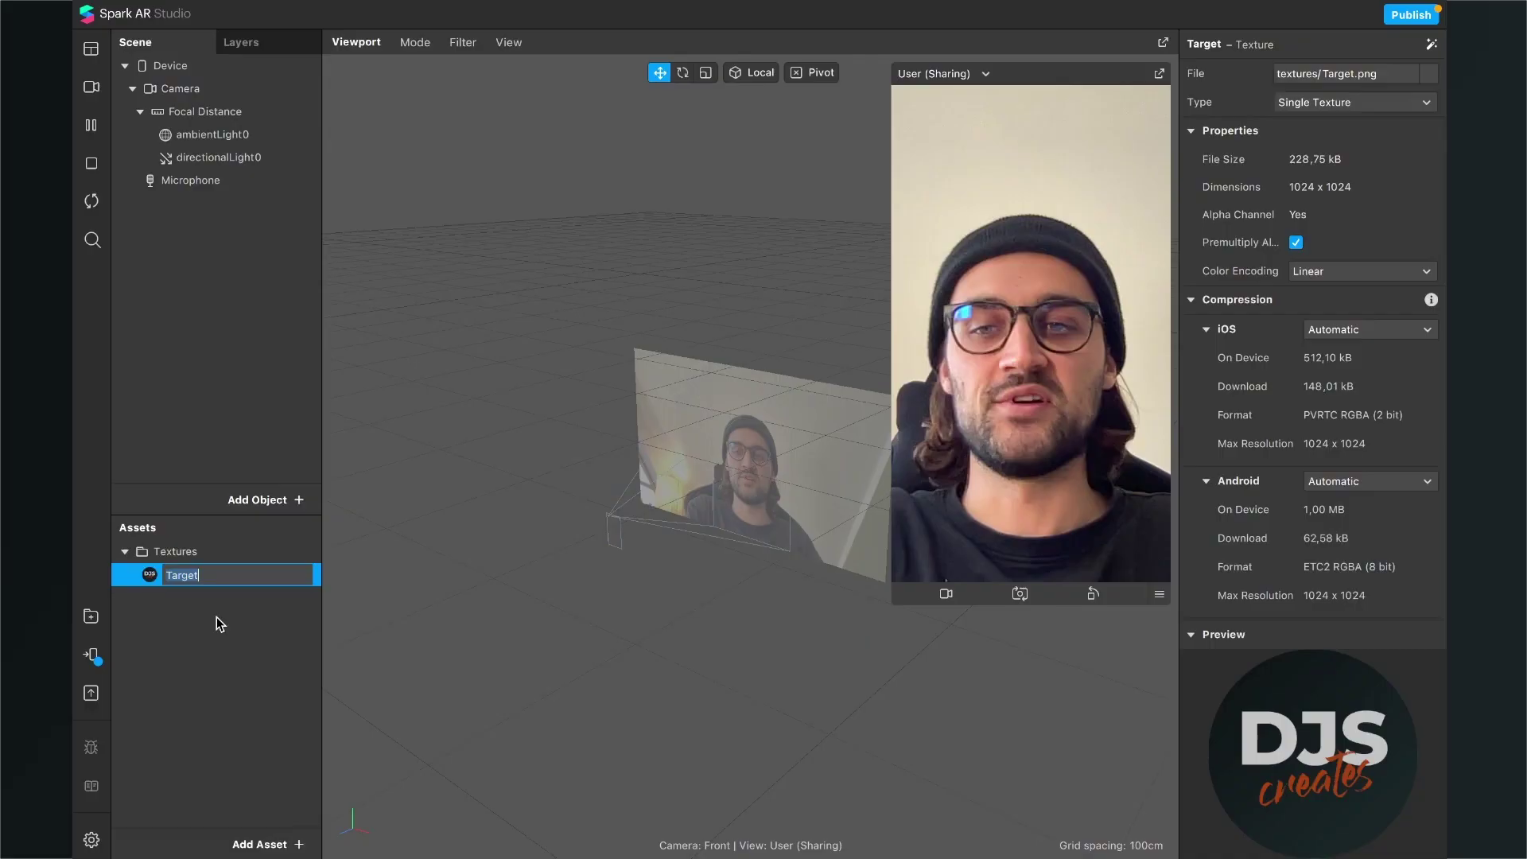
{"action": "left_click", "coordinate": [241, 672]}
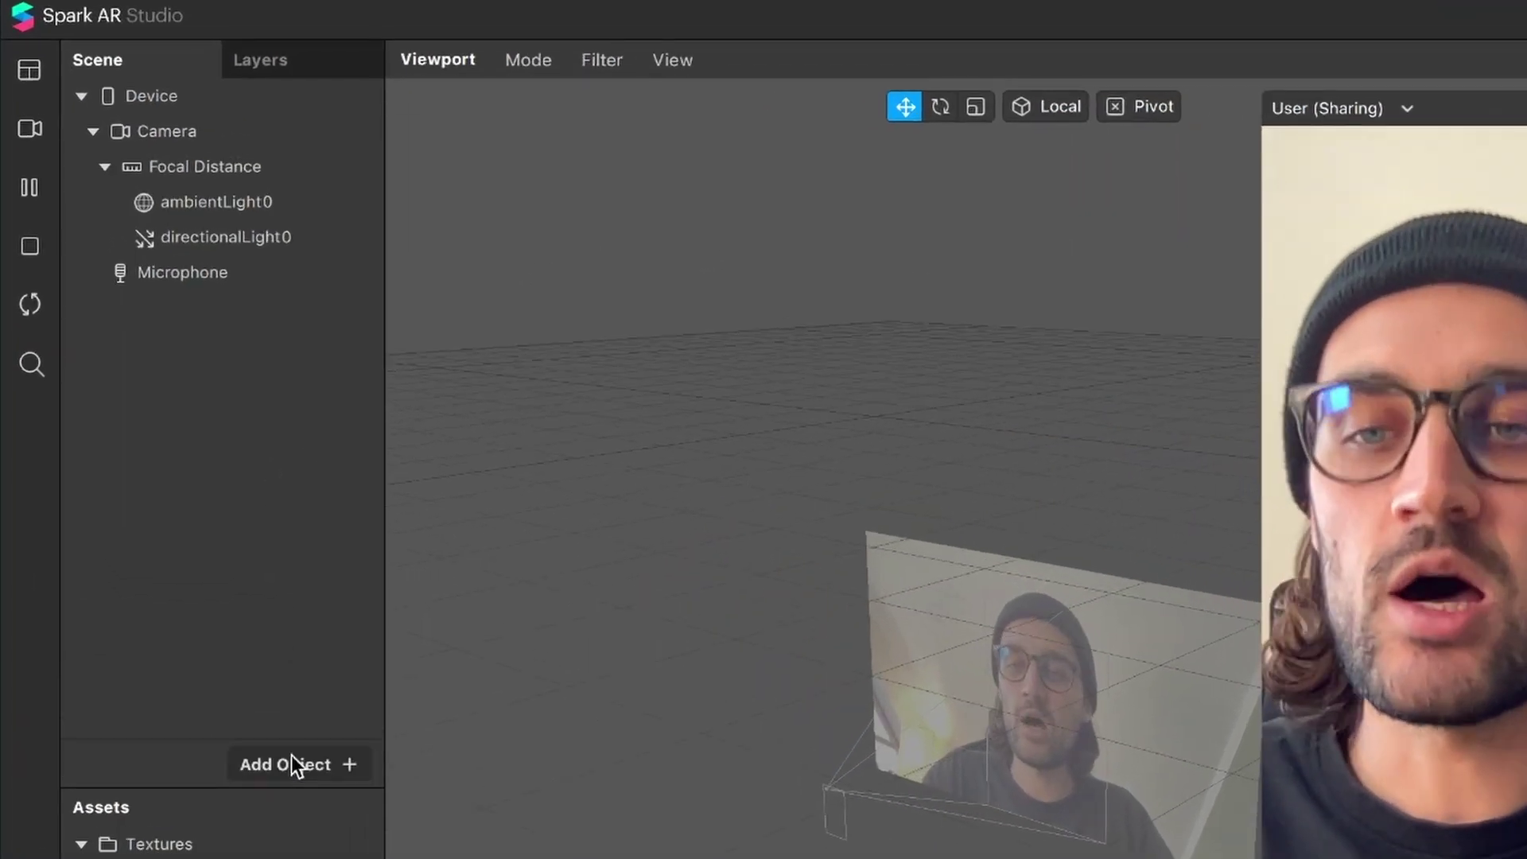
{"action": "left_click", "coordinate": [261, 497]}
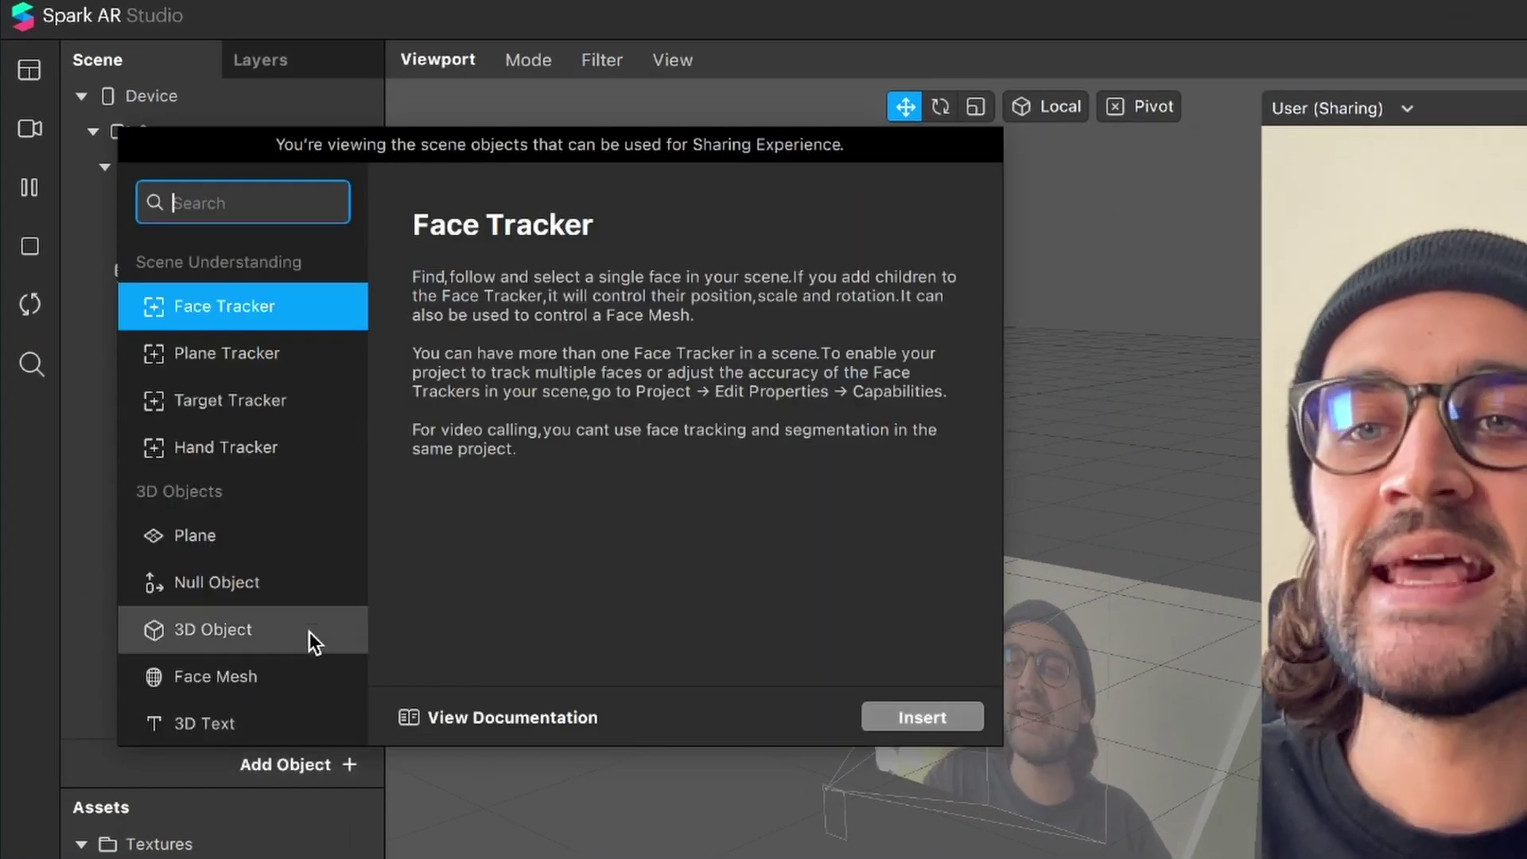
{"action": "left_click", "coordinate": [265, 402]}
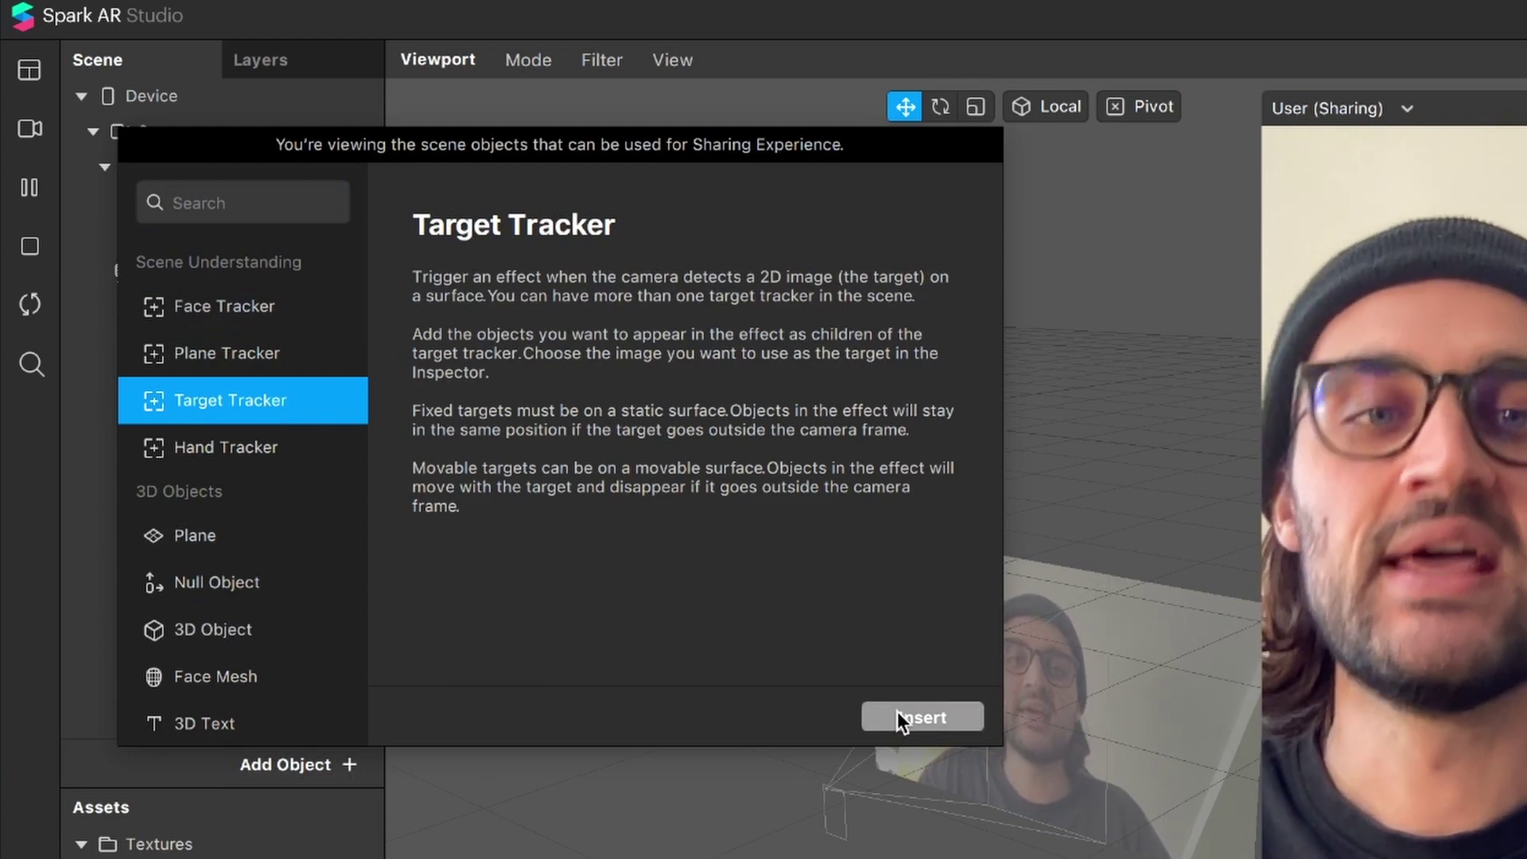
{"action": "left_click", "coordinate": [899, 716]}
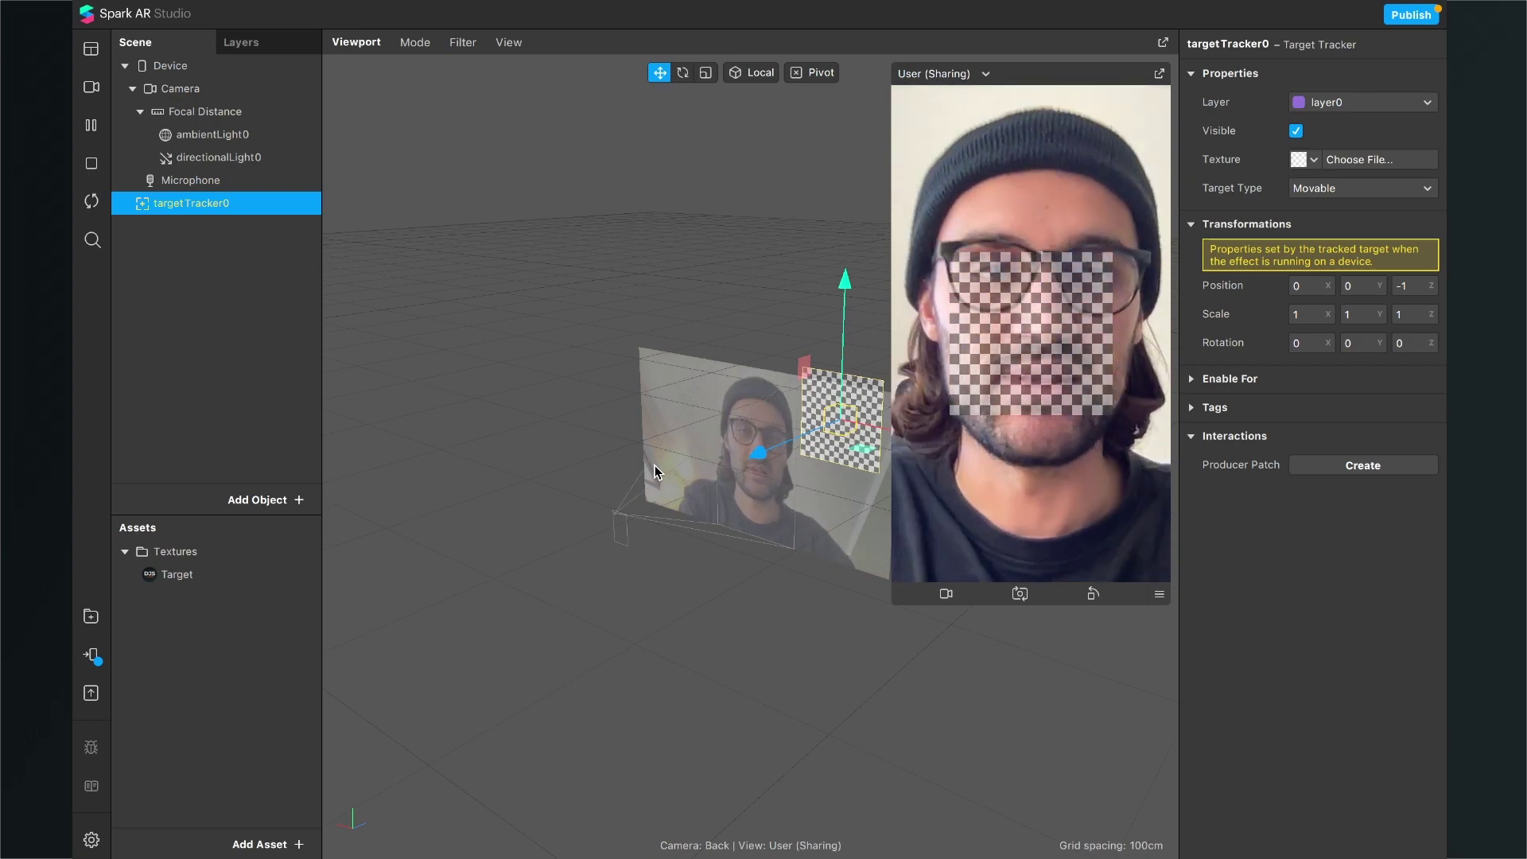
Set targetTracker0's texture to the Target coaster image.
{"action": "left_click", "coordinate": [228, 312]}
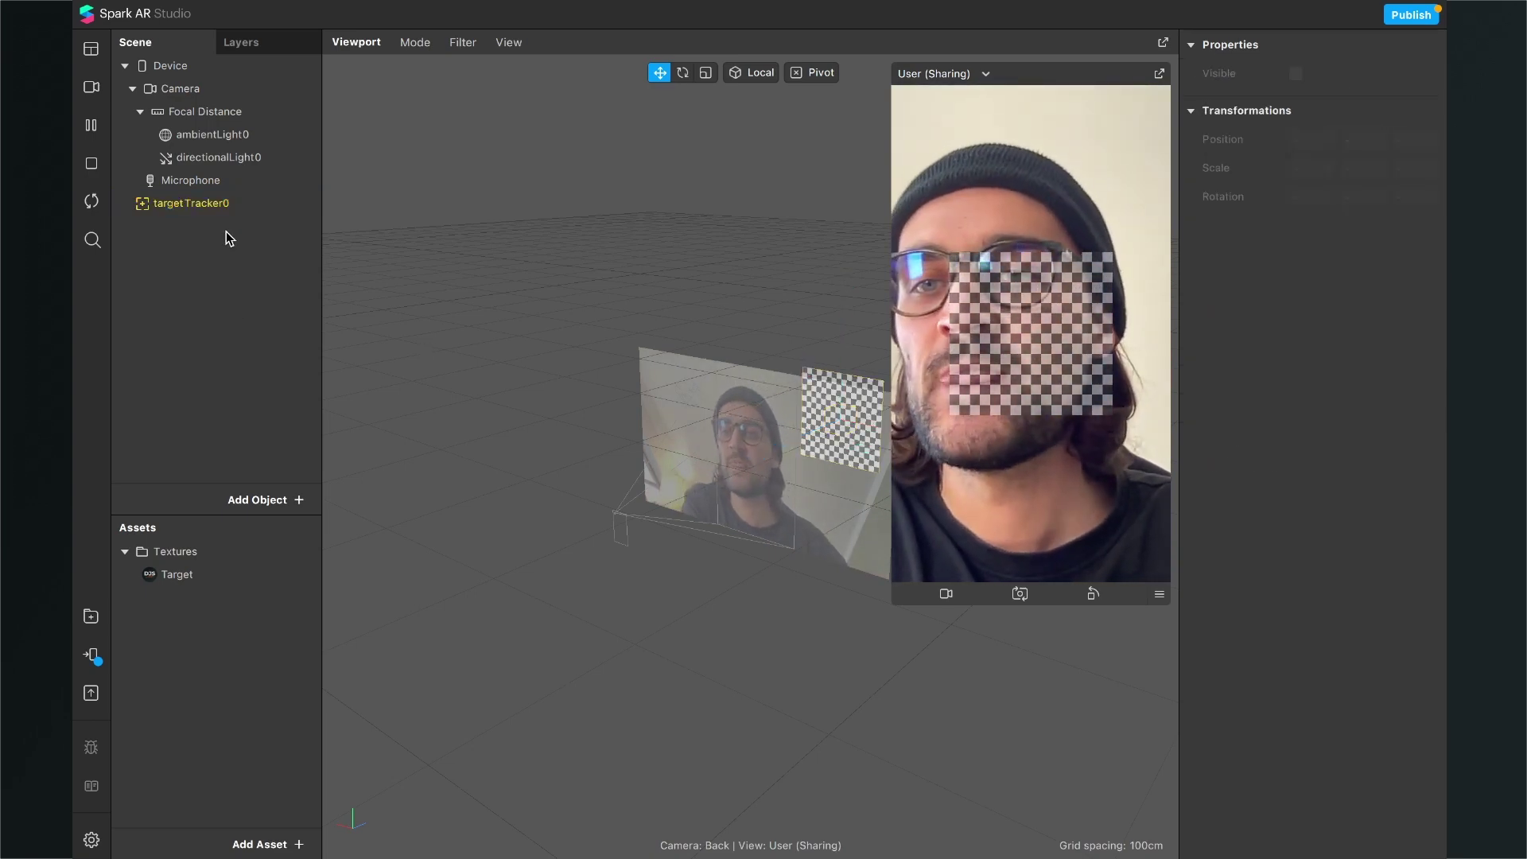
{"action": "left_click", "coordinate": [223, 205]}
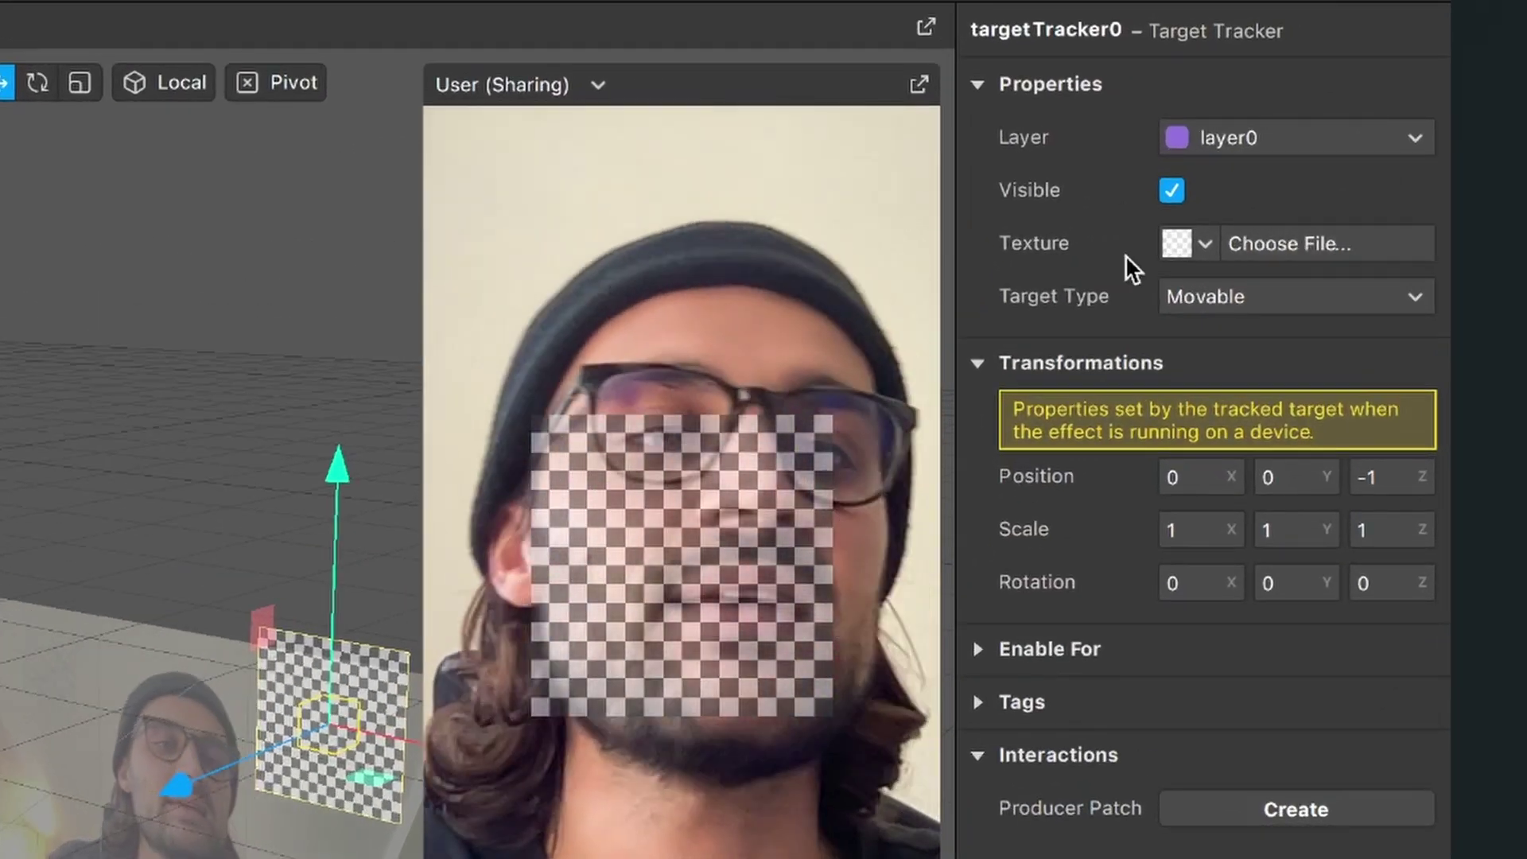
{"action": "left_click", "coordinate": [1203, 248]}
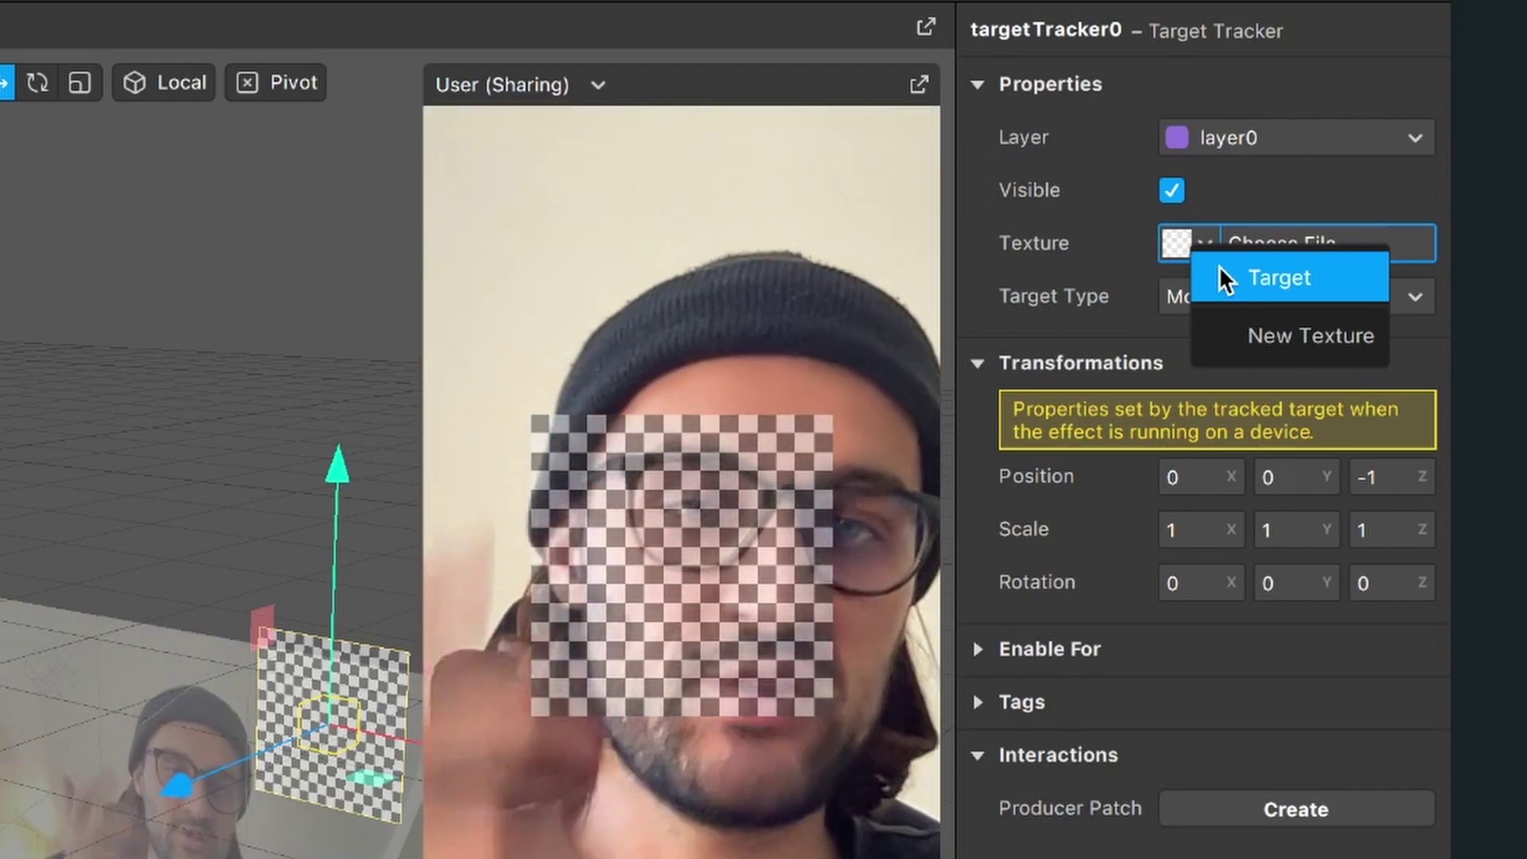
{"action": "left_click", "coordinate": [1220, 272]}
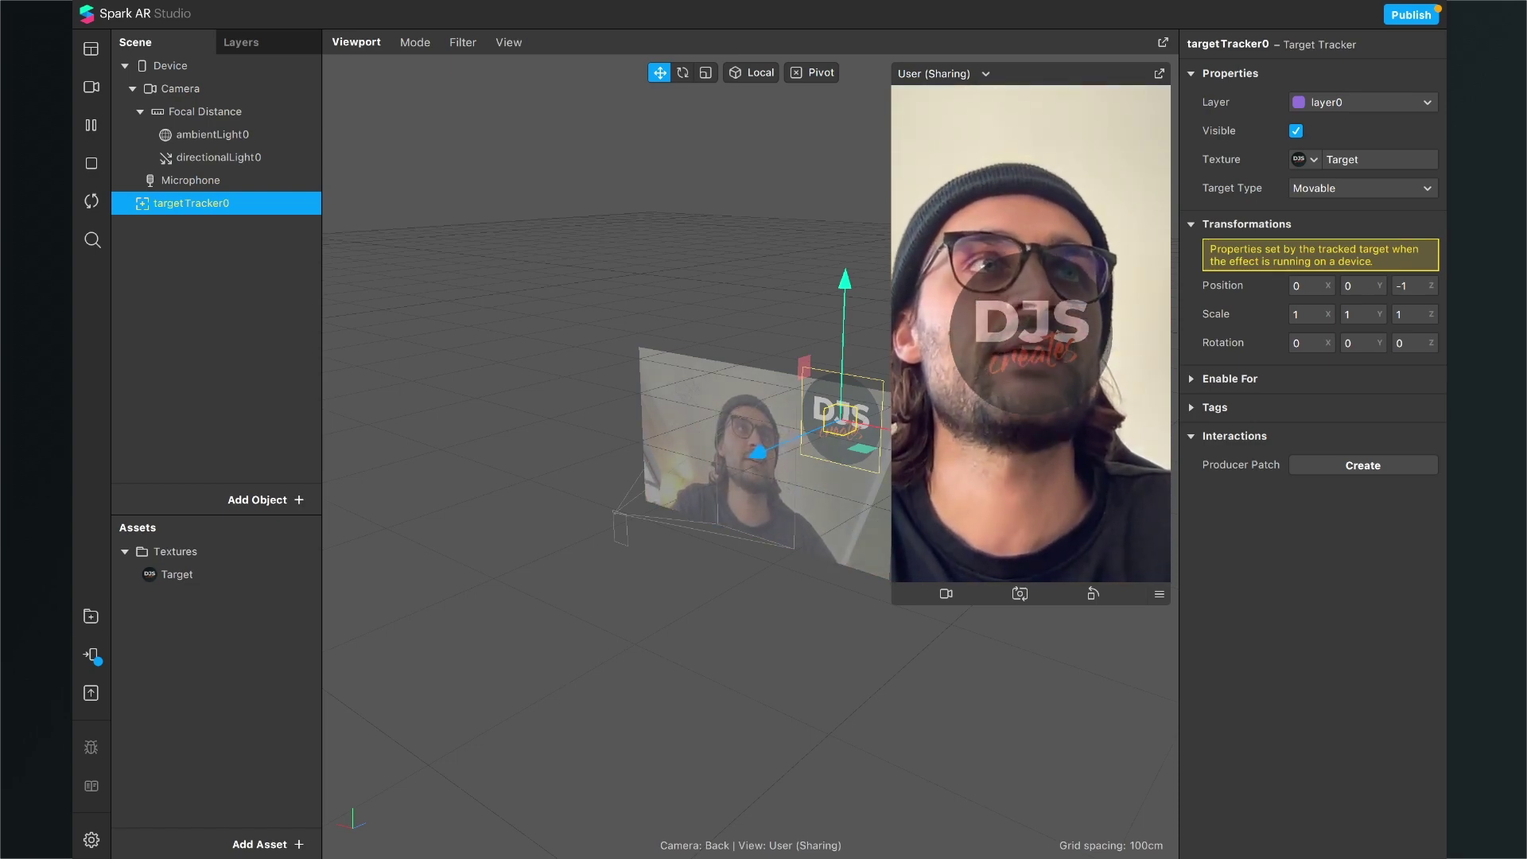
Import Image.png and set its iOS, Android and Older Android compression to None.
{"action": "left_click_drag", "start_coordinate": [313, 554], "coordinate": [225, 773]}
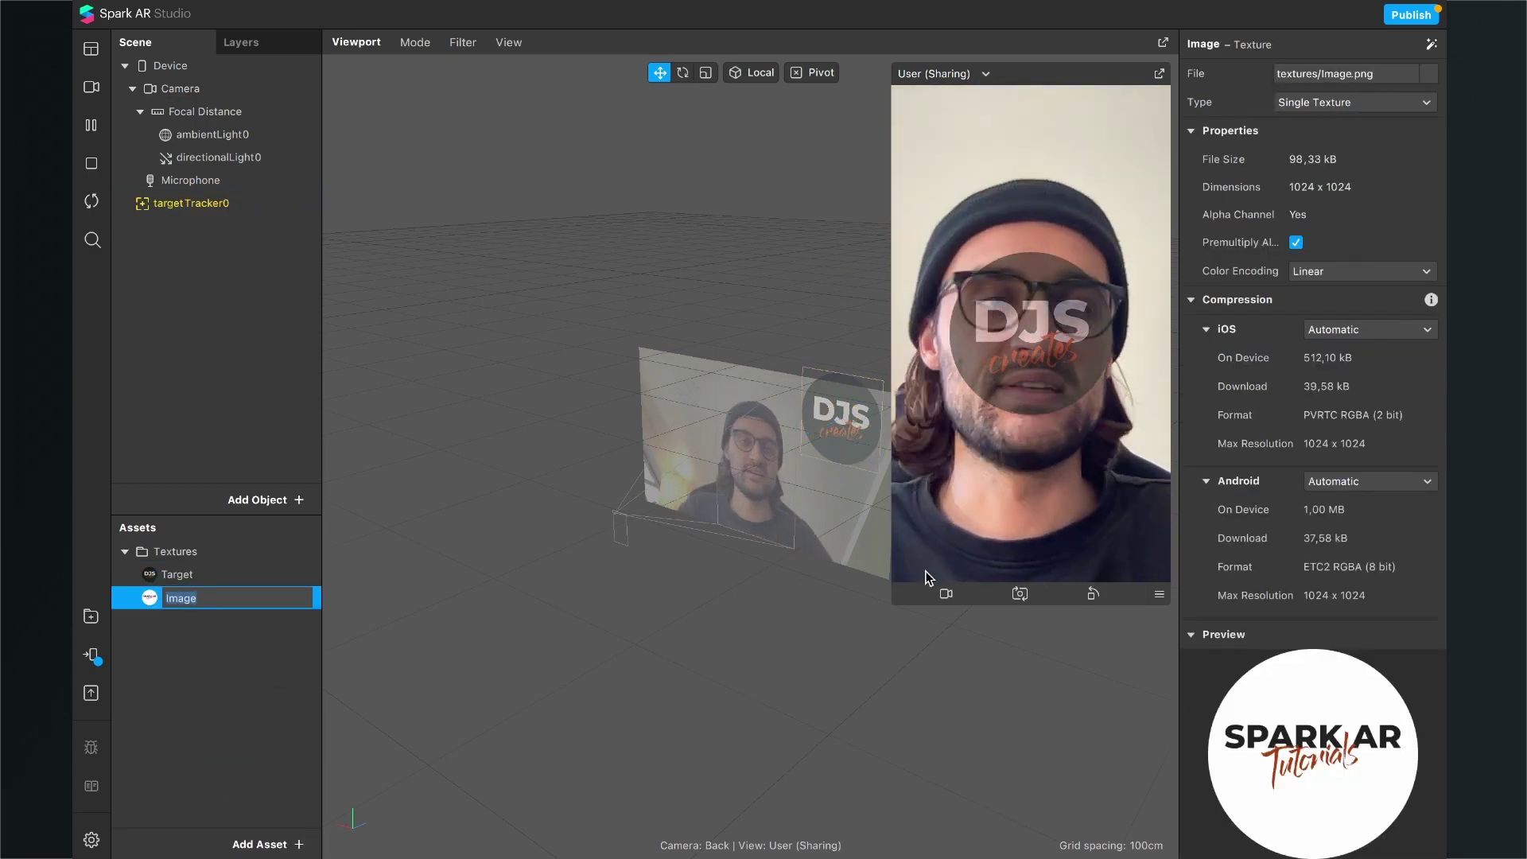
{"action": "left_click", "coordinate": [1345, 371]}
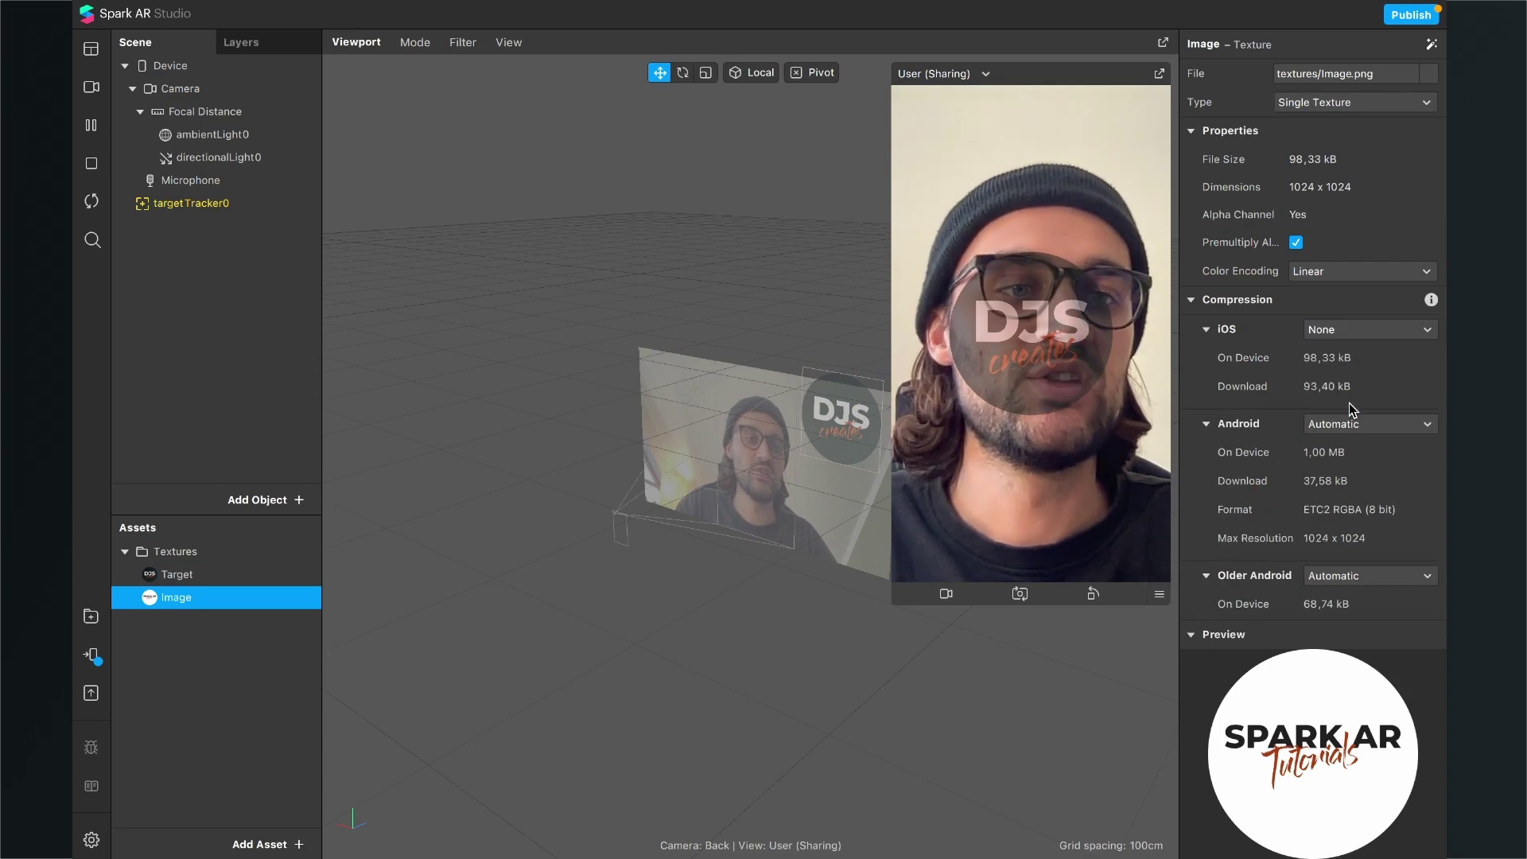
{"action": "left_click", "coordinate": [1340, 467]}
{"action": "left_click", "coordinate": [1344, 518]}
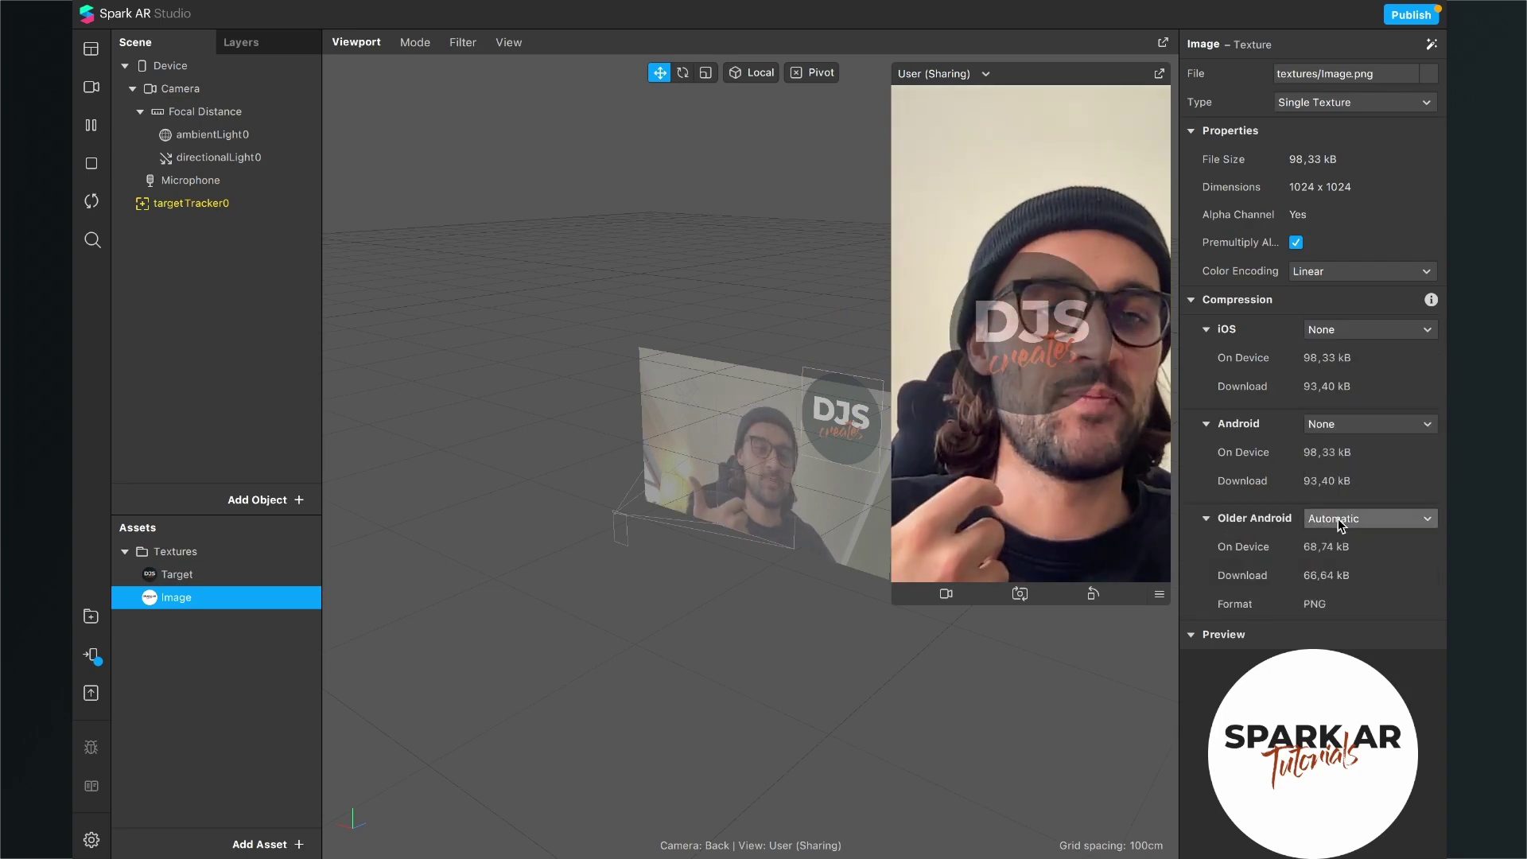
{"action": "left_click", "coordinate": [1339, 561]}
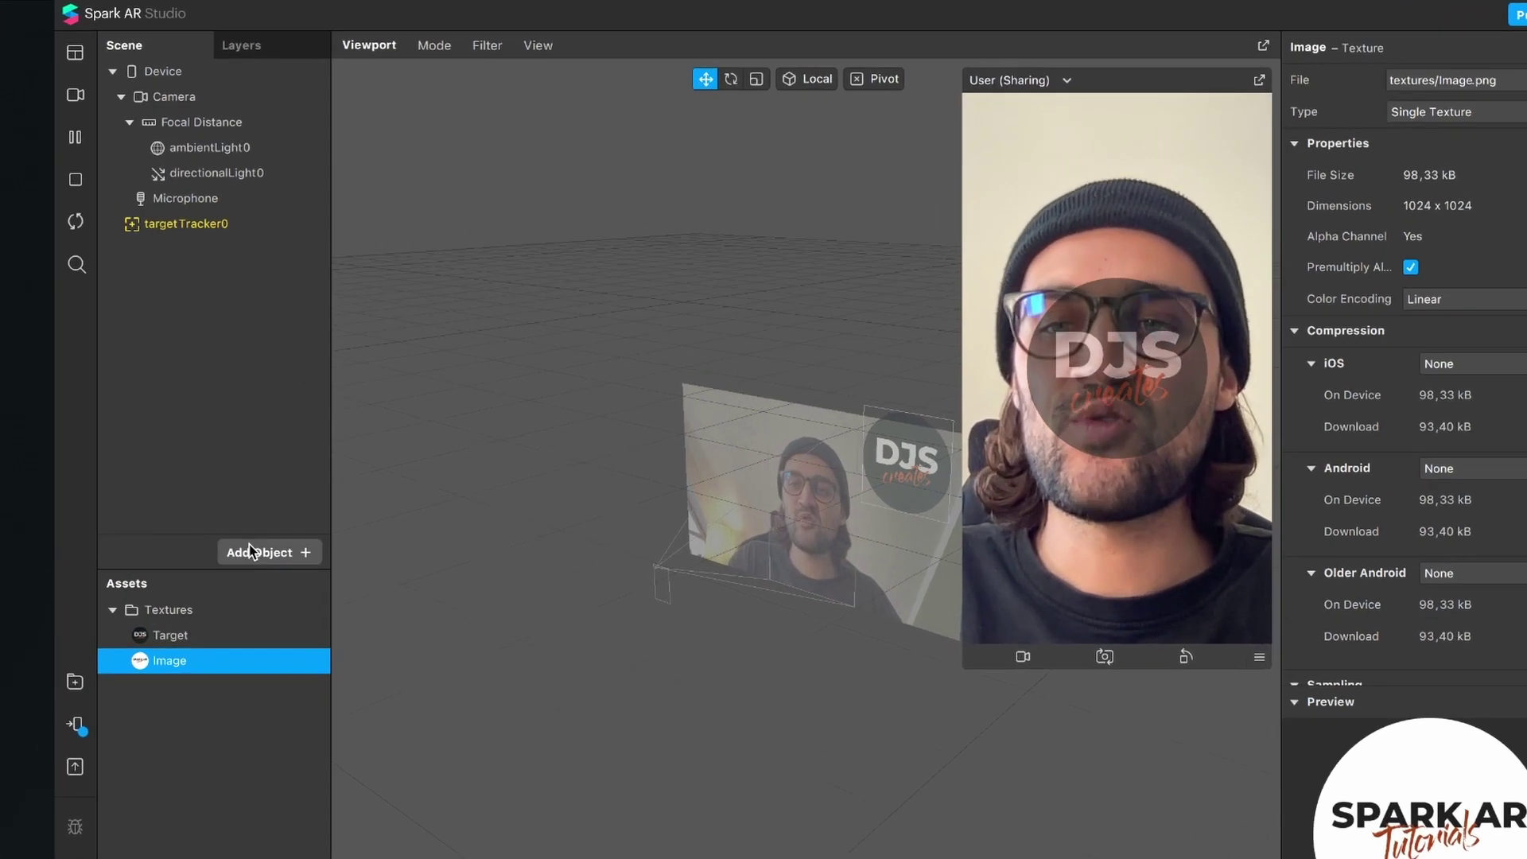
Insert a Plane object into the scene by searching 'pl'.
{"action": "left_click", "coordinate": [253, 500]}
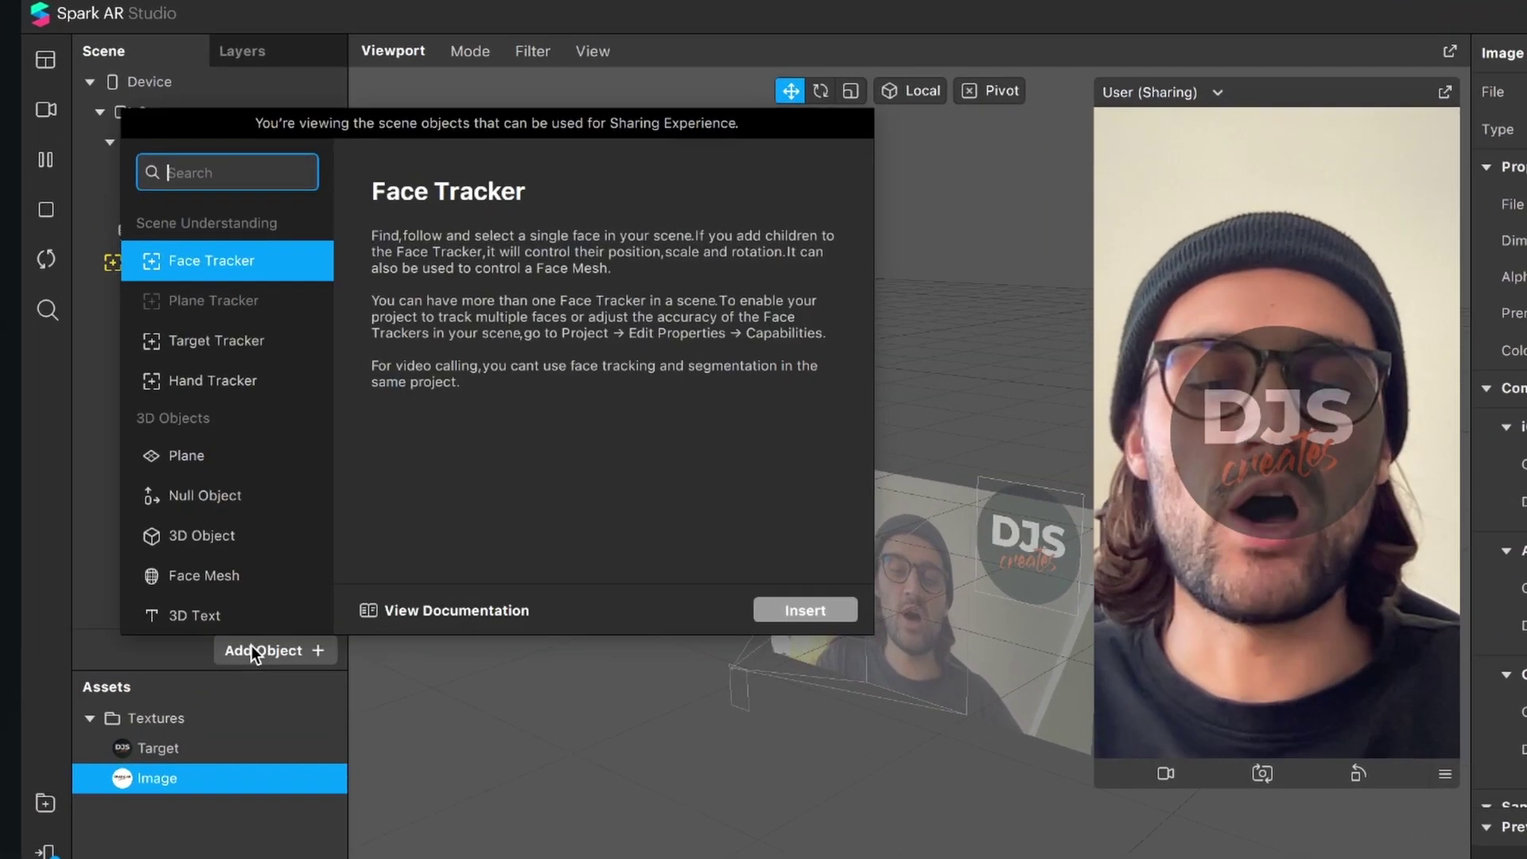
{"action": "type", "text": "pl"}
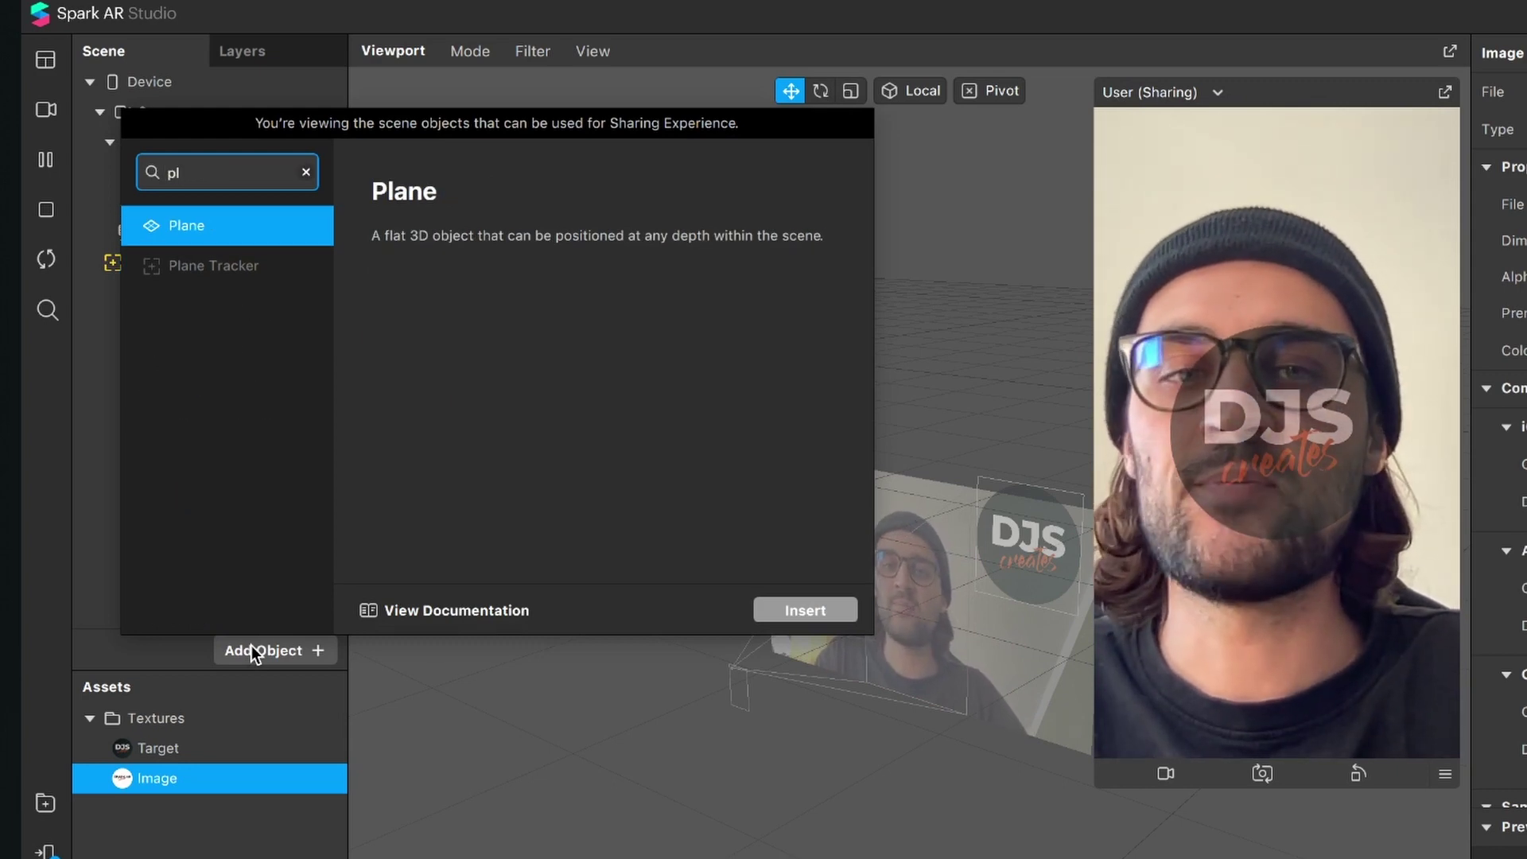
{"action": "key", "text": "Return"}
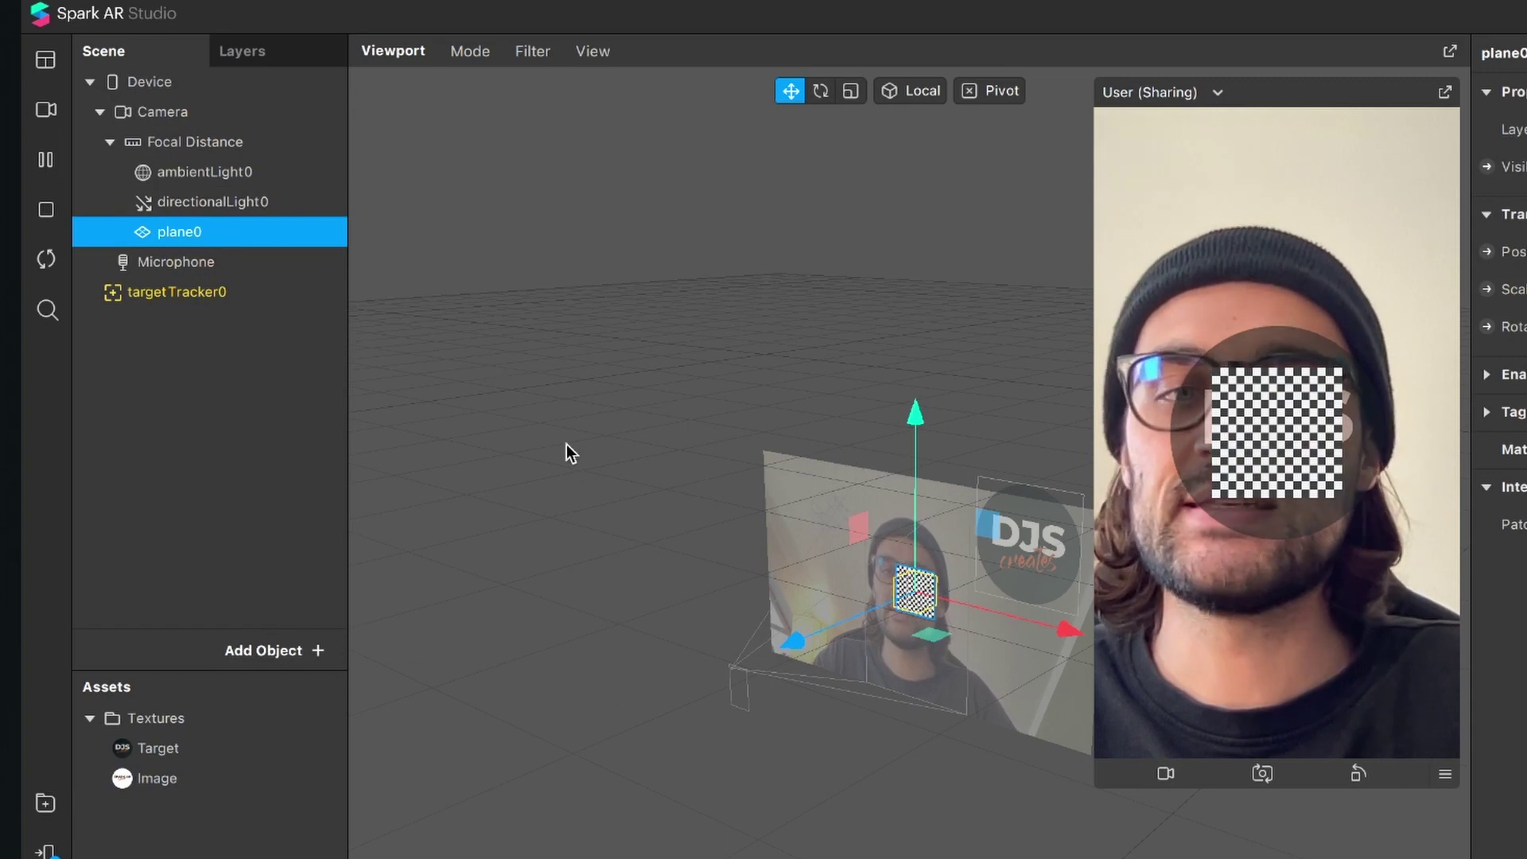
{"action": "right_click_drag", "start_coordinate": [533, 467], "coordinate": [846, 695]}
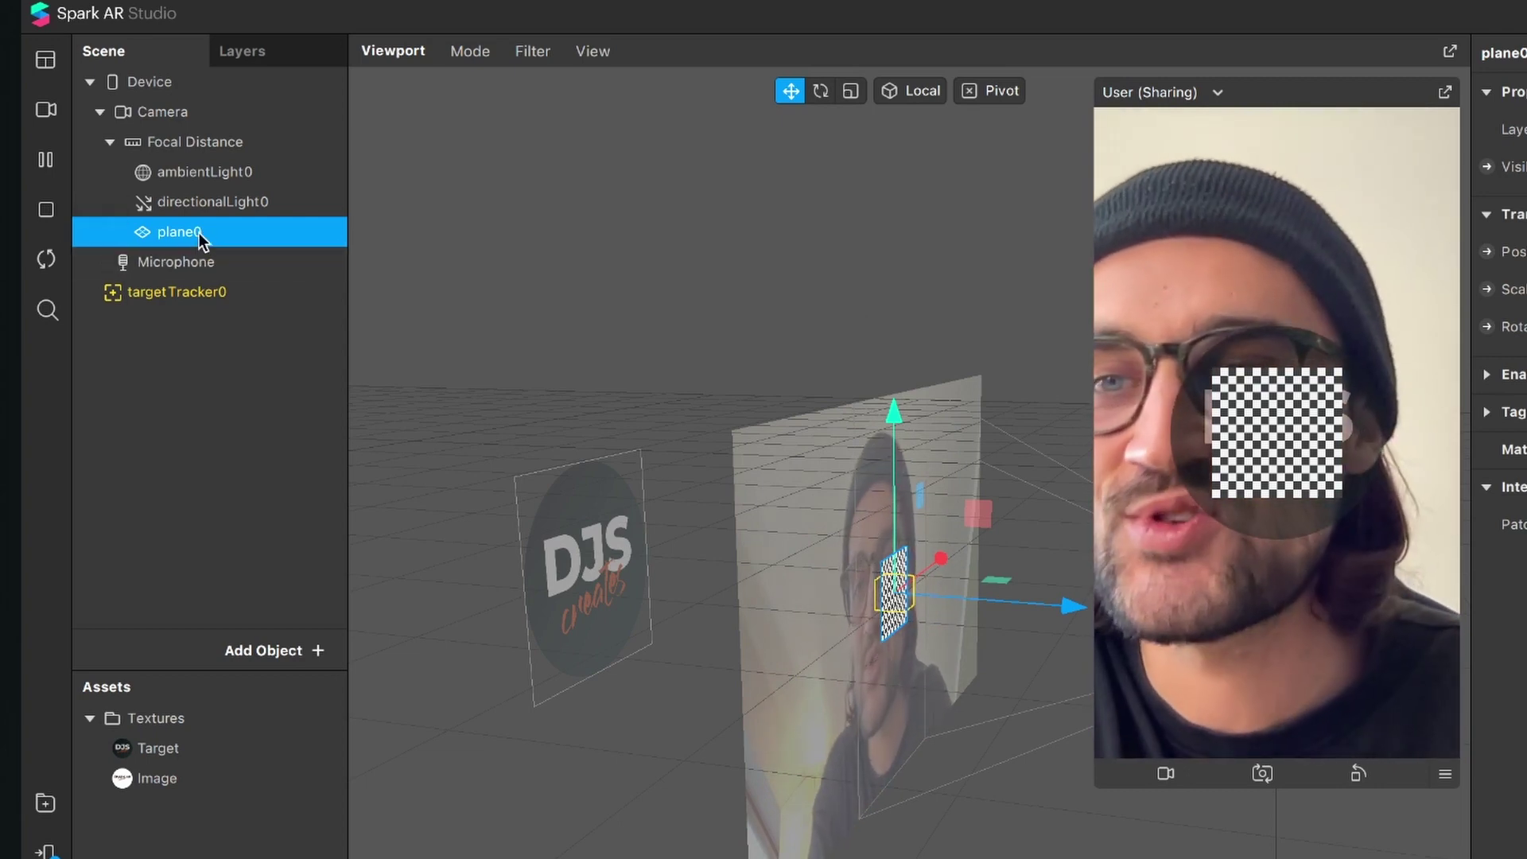
Nest plane0 under targetTracker0 in the Scene panel.
{"action": "left_click_drag", "start_coordinate": [199, 232], "coordinate": [198, 297]}
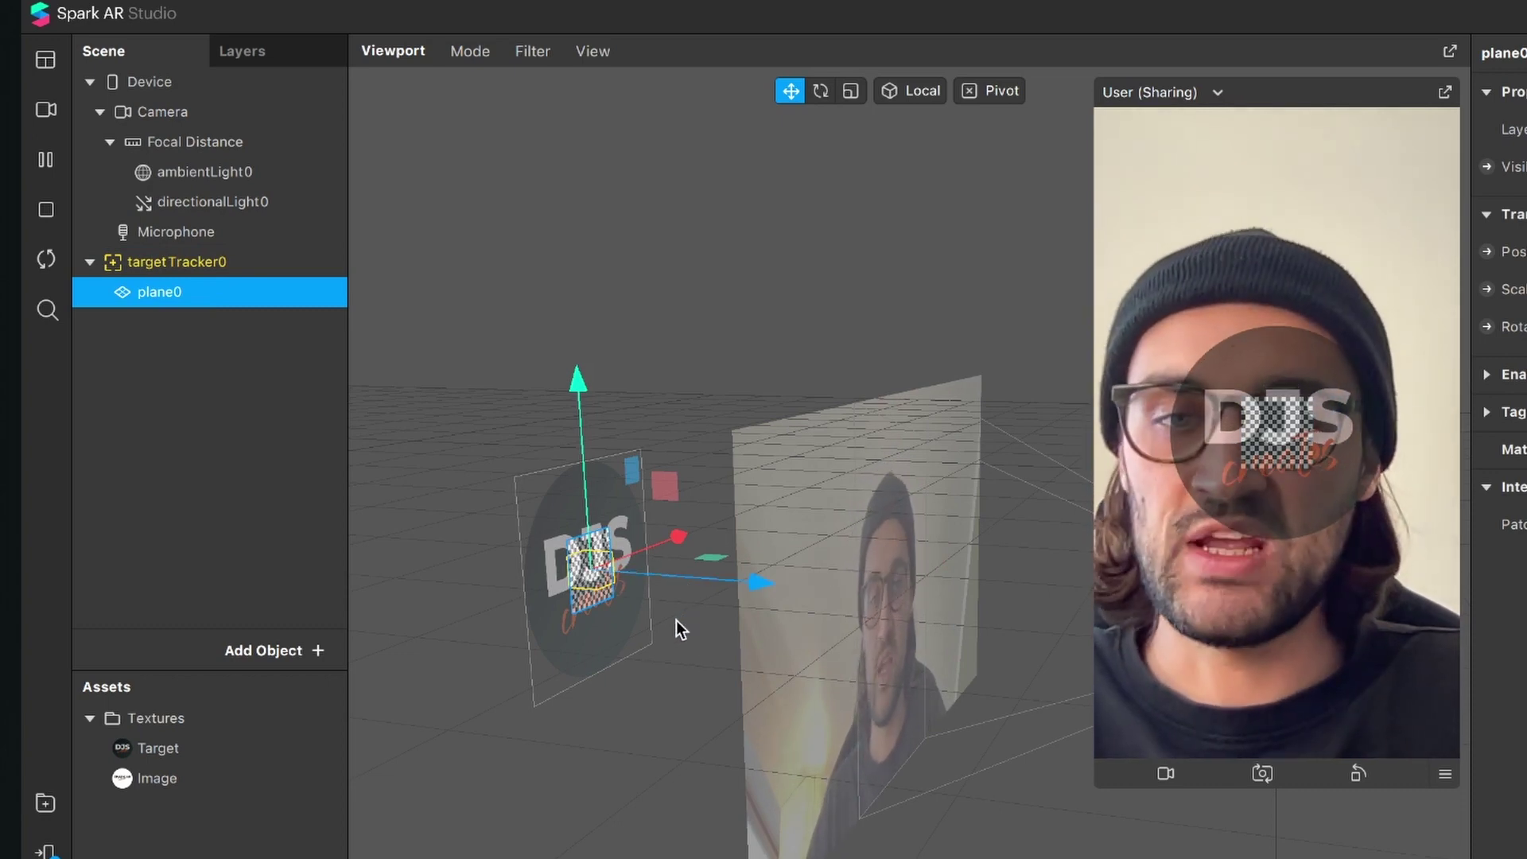
{"action": "scroll", "coordinate": [676, 620], "scroll_direction": "left", "scroll_amount": 10}
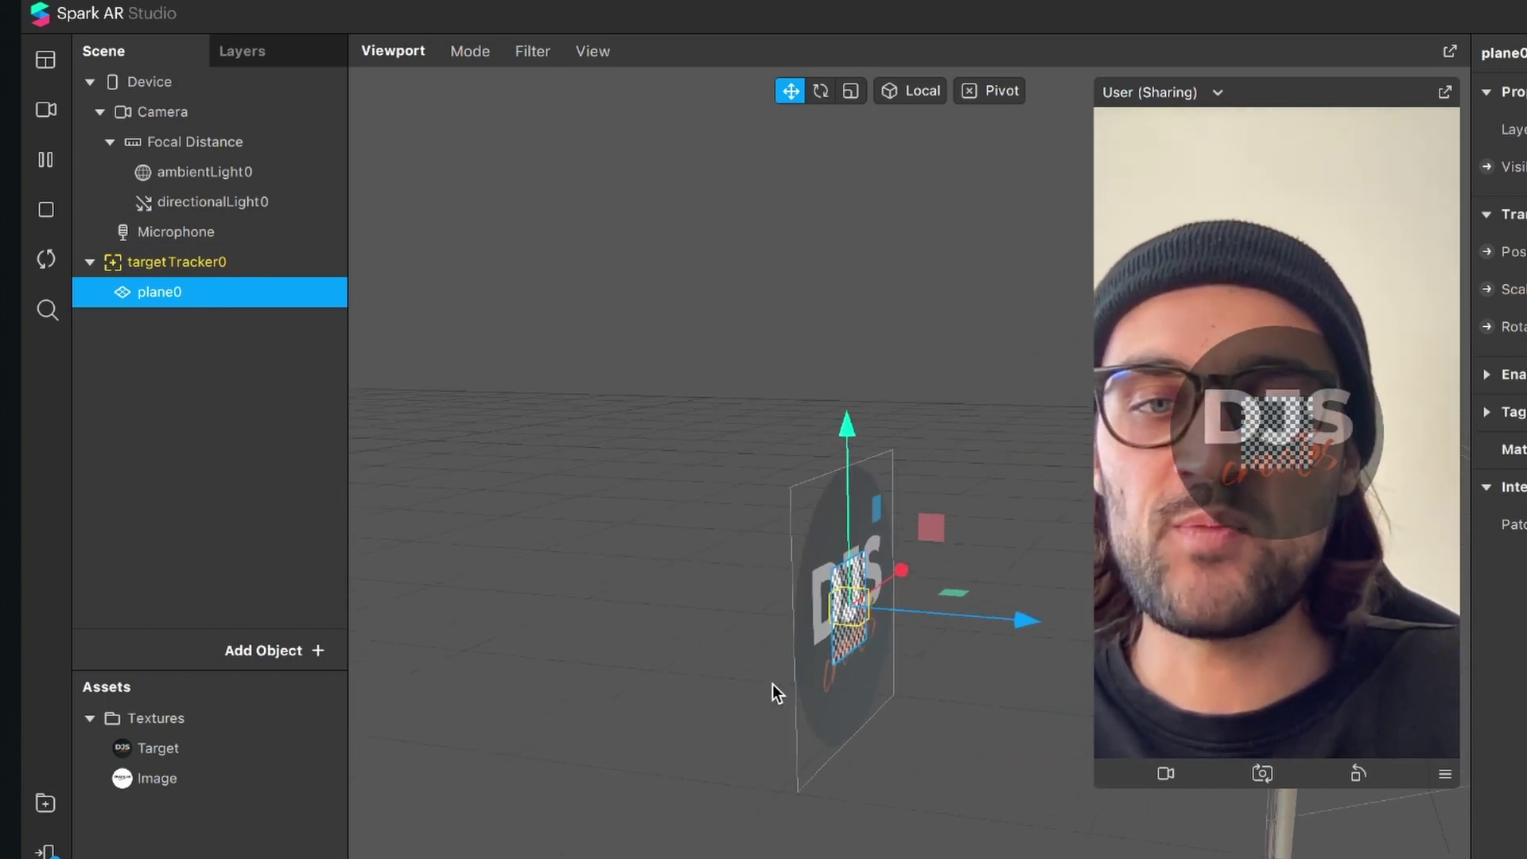
{"action": "scroll", "coordinate": [776, 694], "scroll_direction": "left", "scroll_amount": 5}
{"action": "scroll", "coordinate": [755, 730], "scroll_direction": "up", "scroll_amount": 5}
{"action": "scroll", "coordinate": [756, 731], "scroll_direction": "down", "scroll_amount": 5}
{"action": "scroll", "coordinate": [933, 705], "scroll_direction": "left", "scroll_amount": 2}
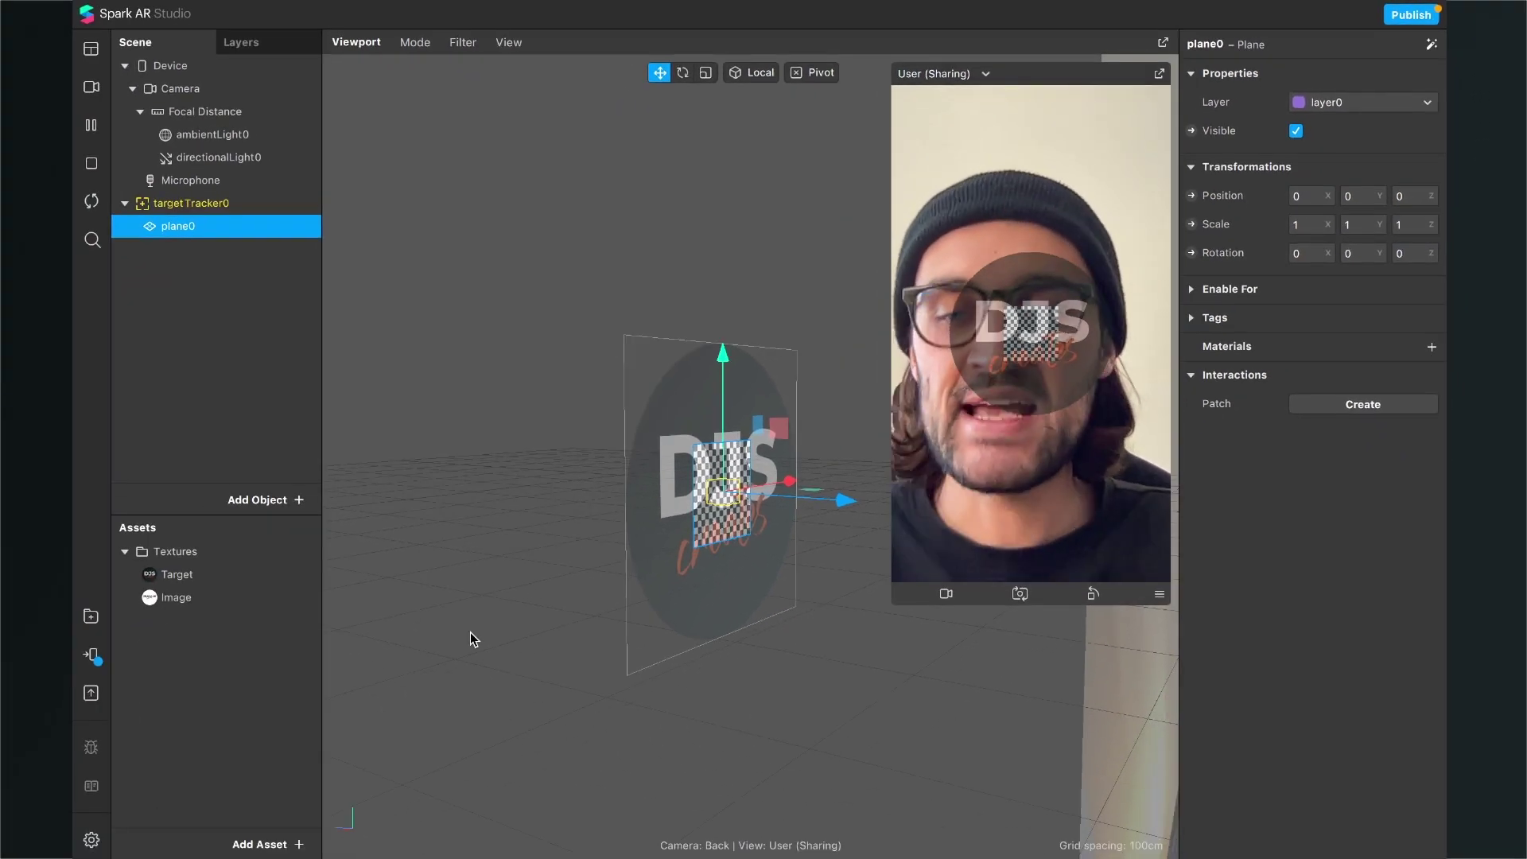
Create a new material asset named material0.
{"action": "left_click", "coordinate": [262, 837]}
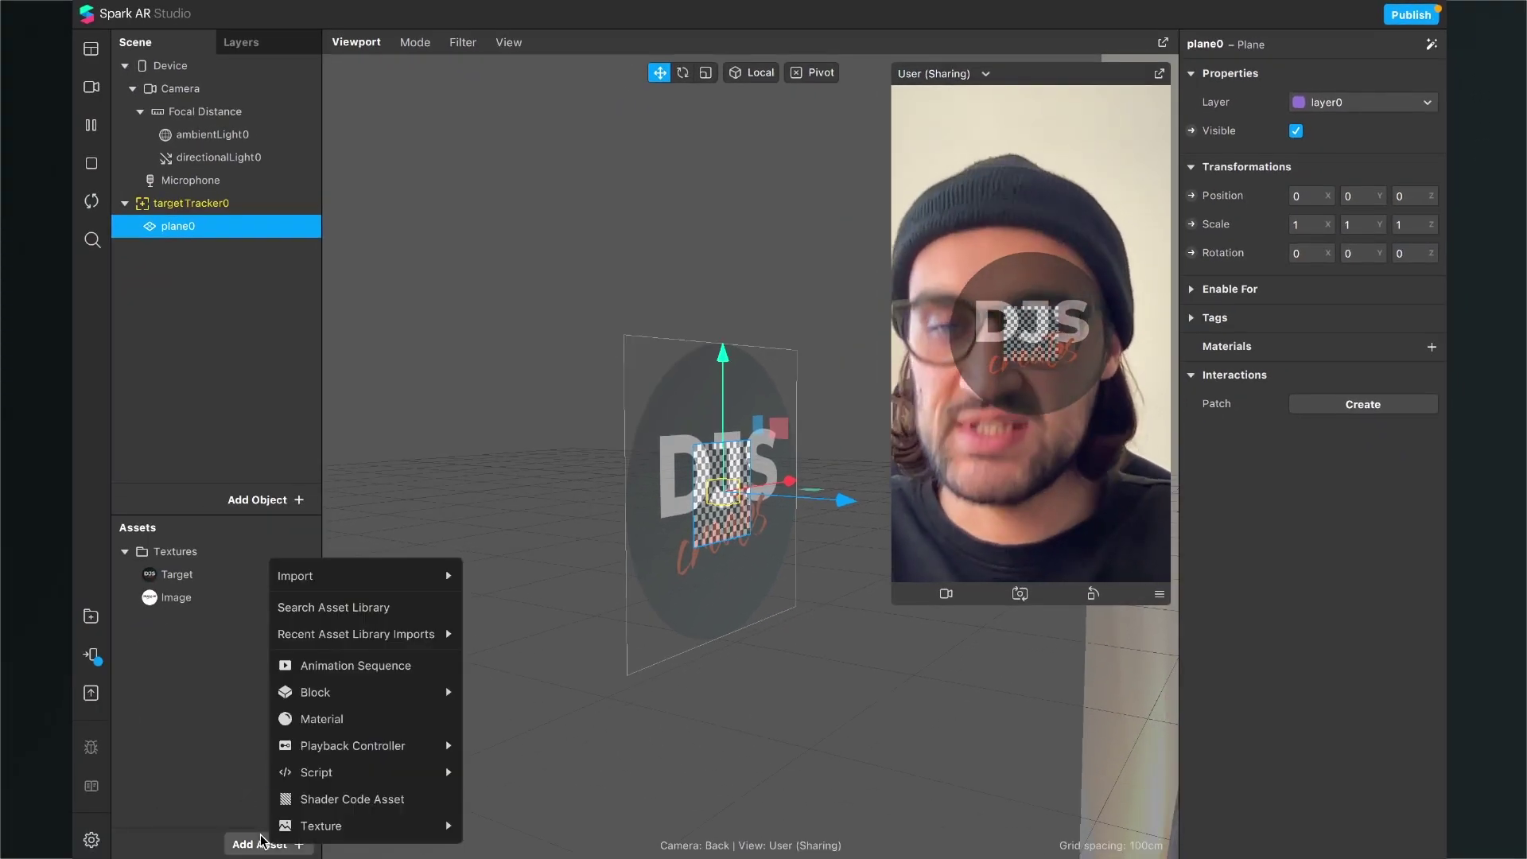
{"action": "left_click", "coordinate": [360, 721]}
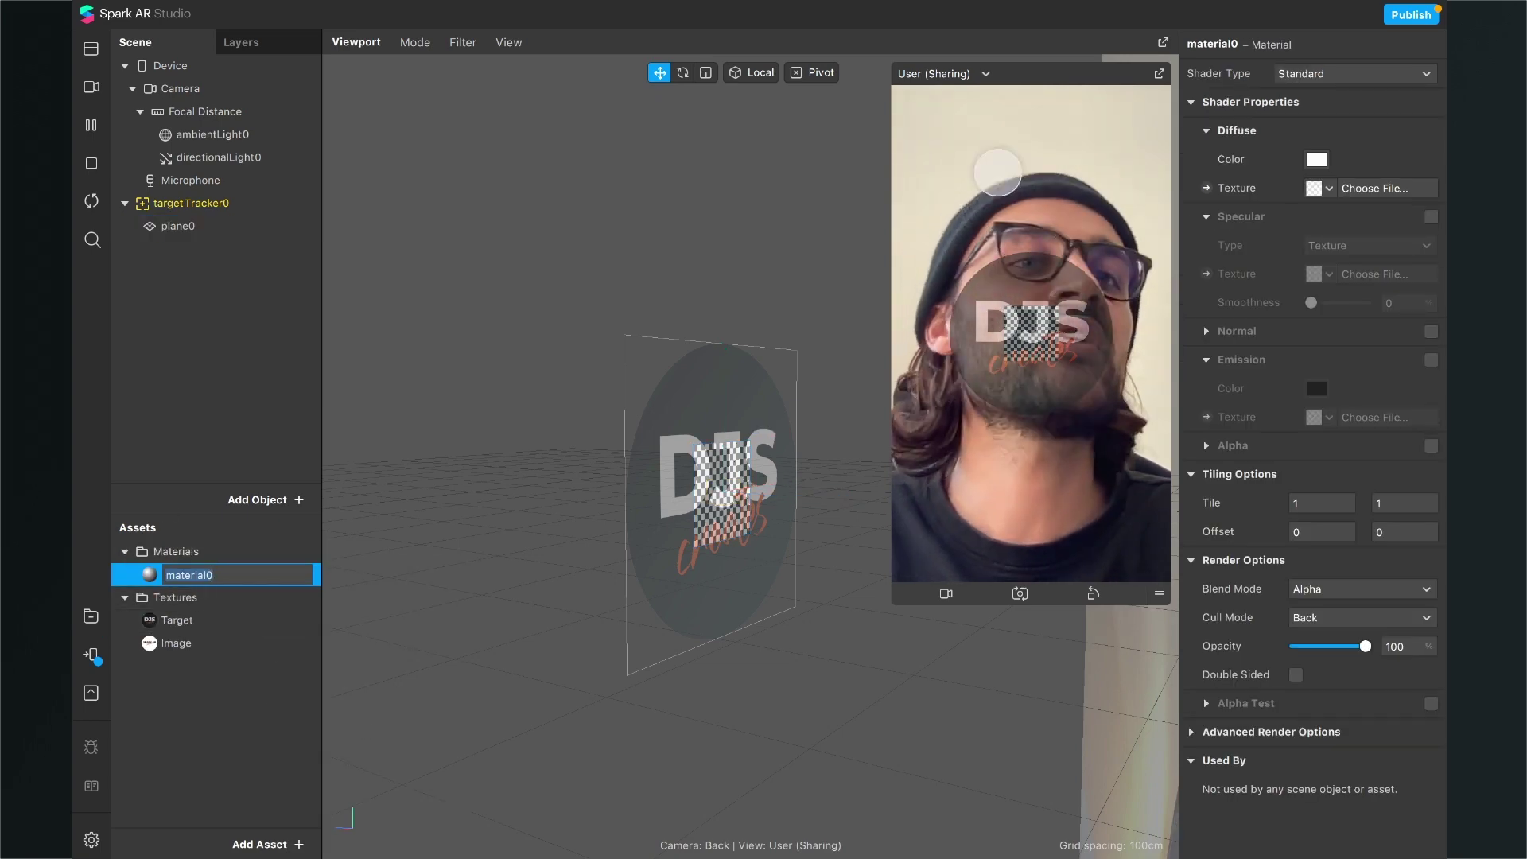
{"action": "key", "text": "Return"}
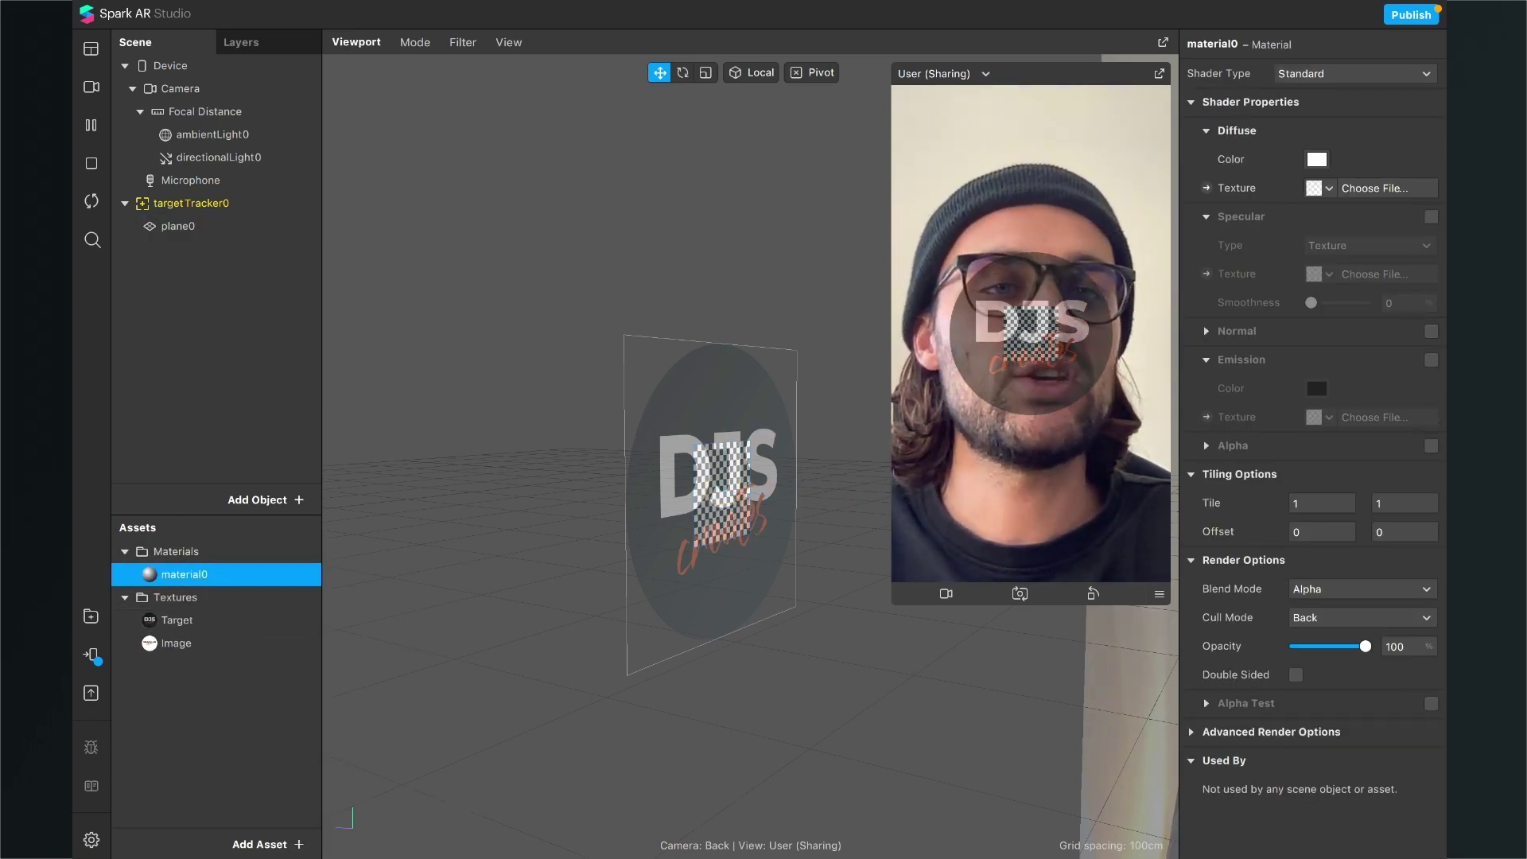
Give material0 a Flat shader and the Image texture.
{"action": "left_click", "coordinate": [1364, 73]}
{"action": "left_click", "coordinate": [1339, 76]}
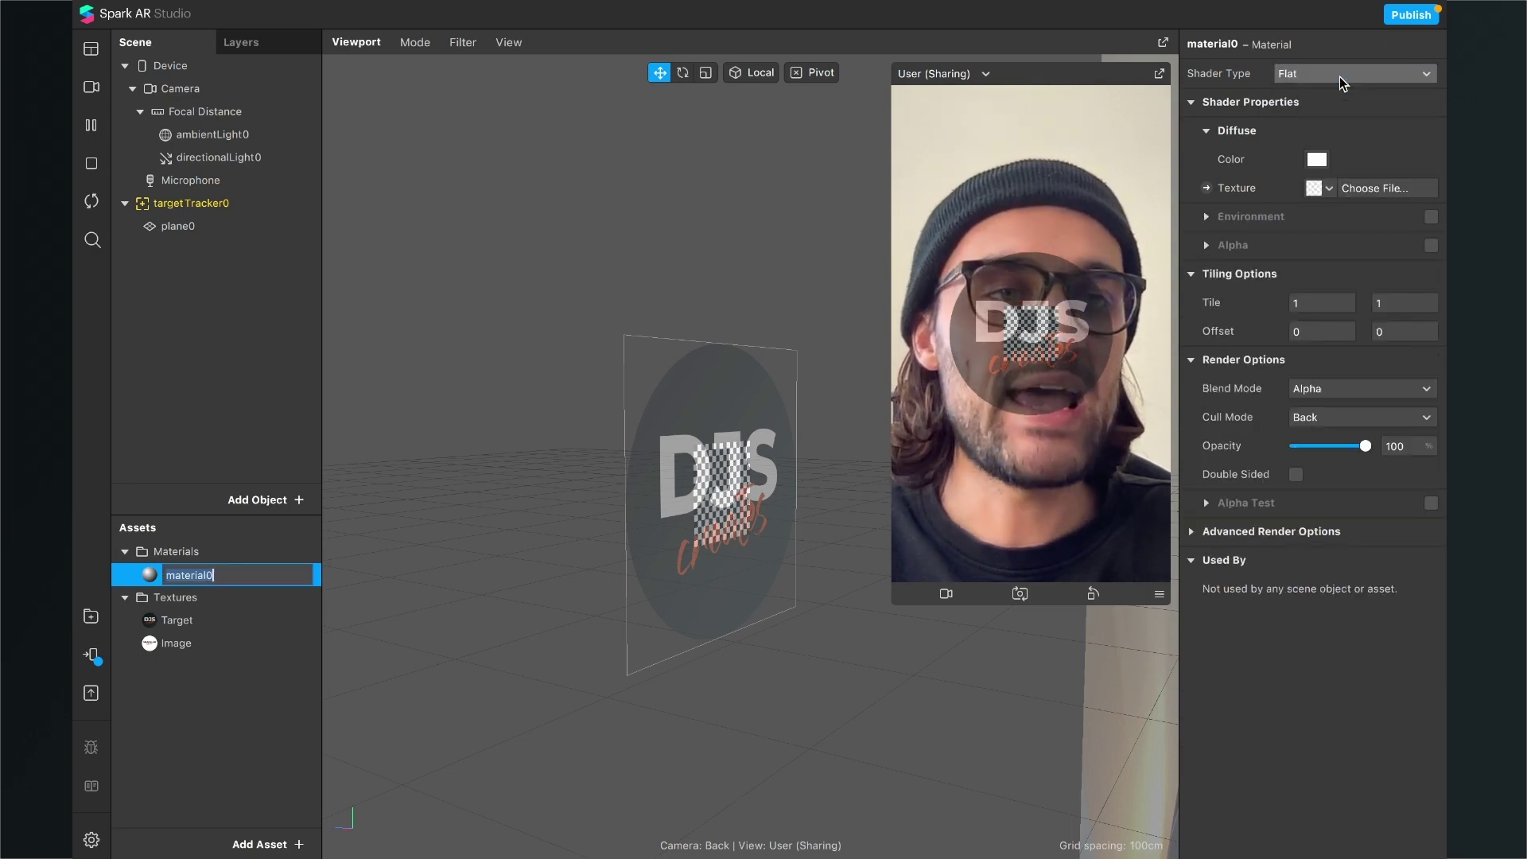
{"action": "left_click", "coordinate": [1329, 189]}
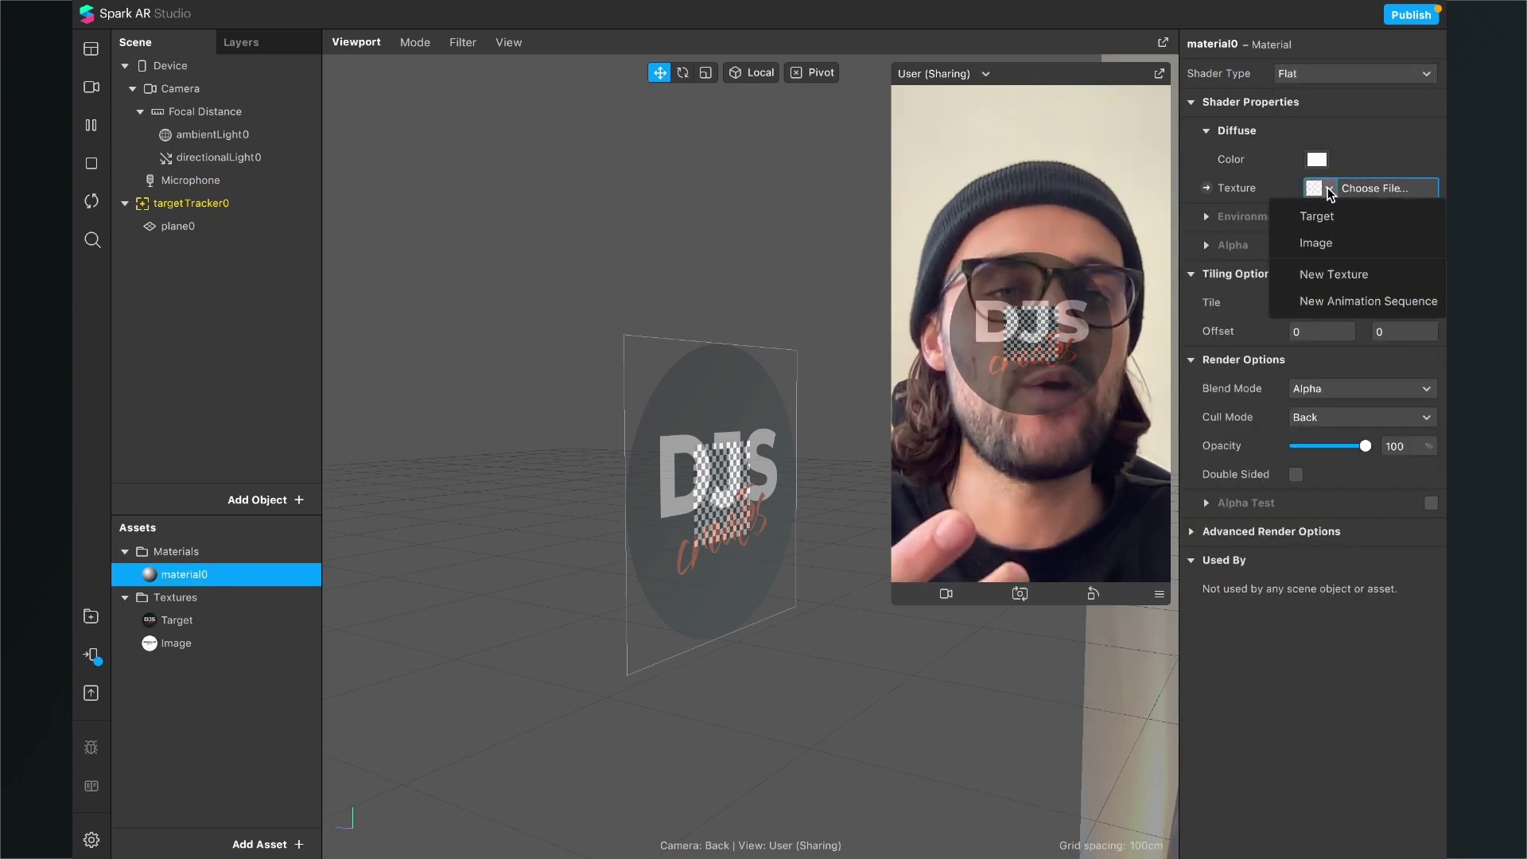
{"action": "left_click", "coordinate": [1327, 242]}
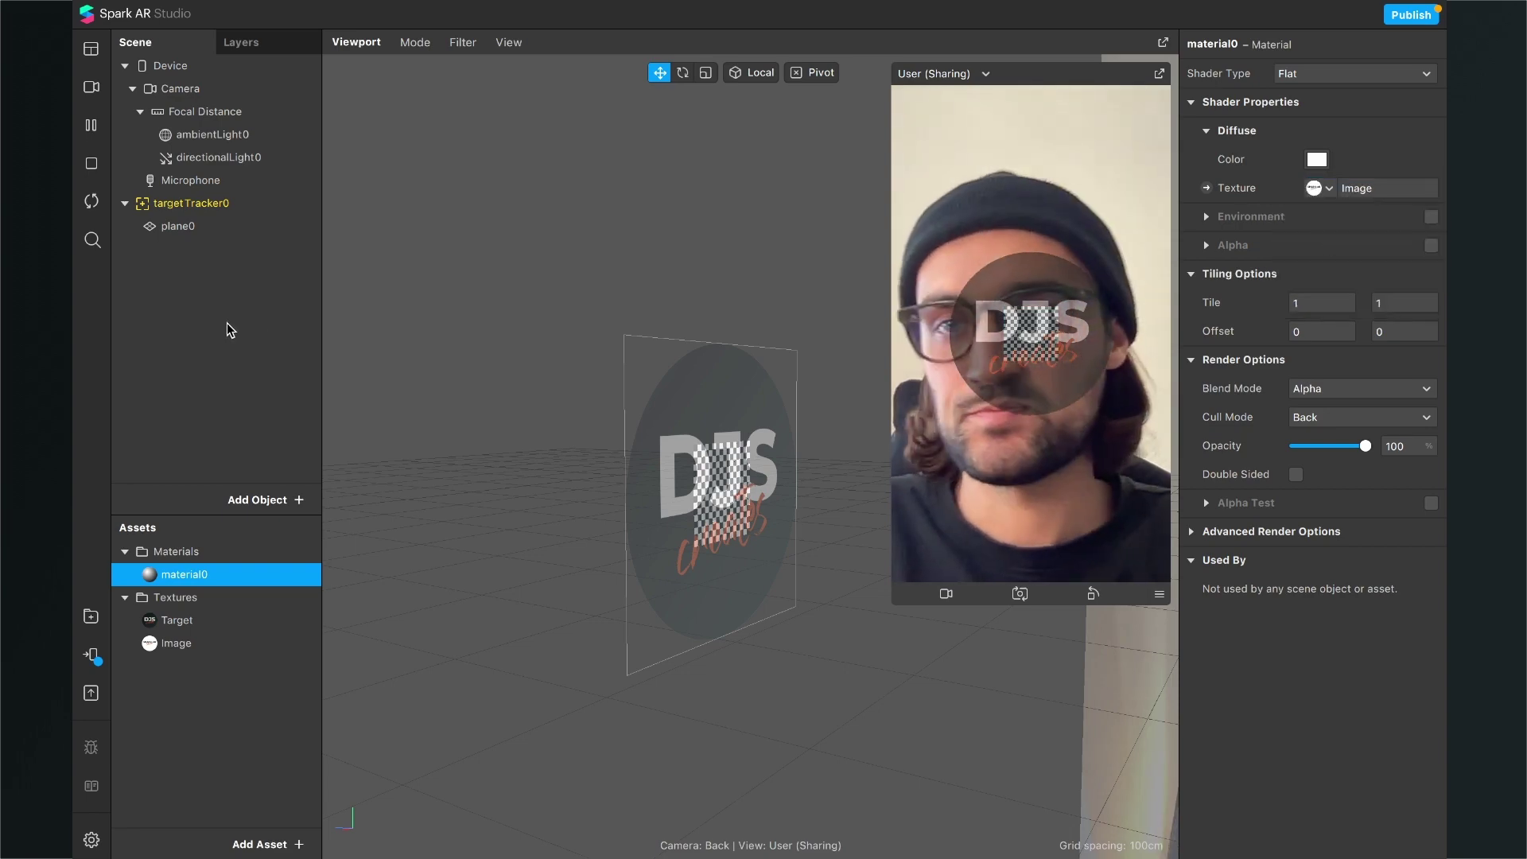
{"action": "left_click", "coordinate": [210, 227]}
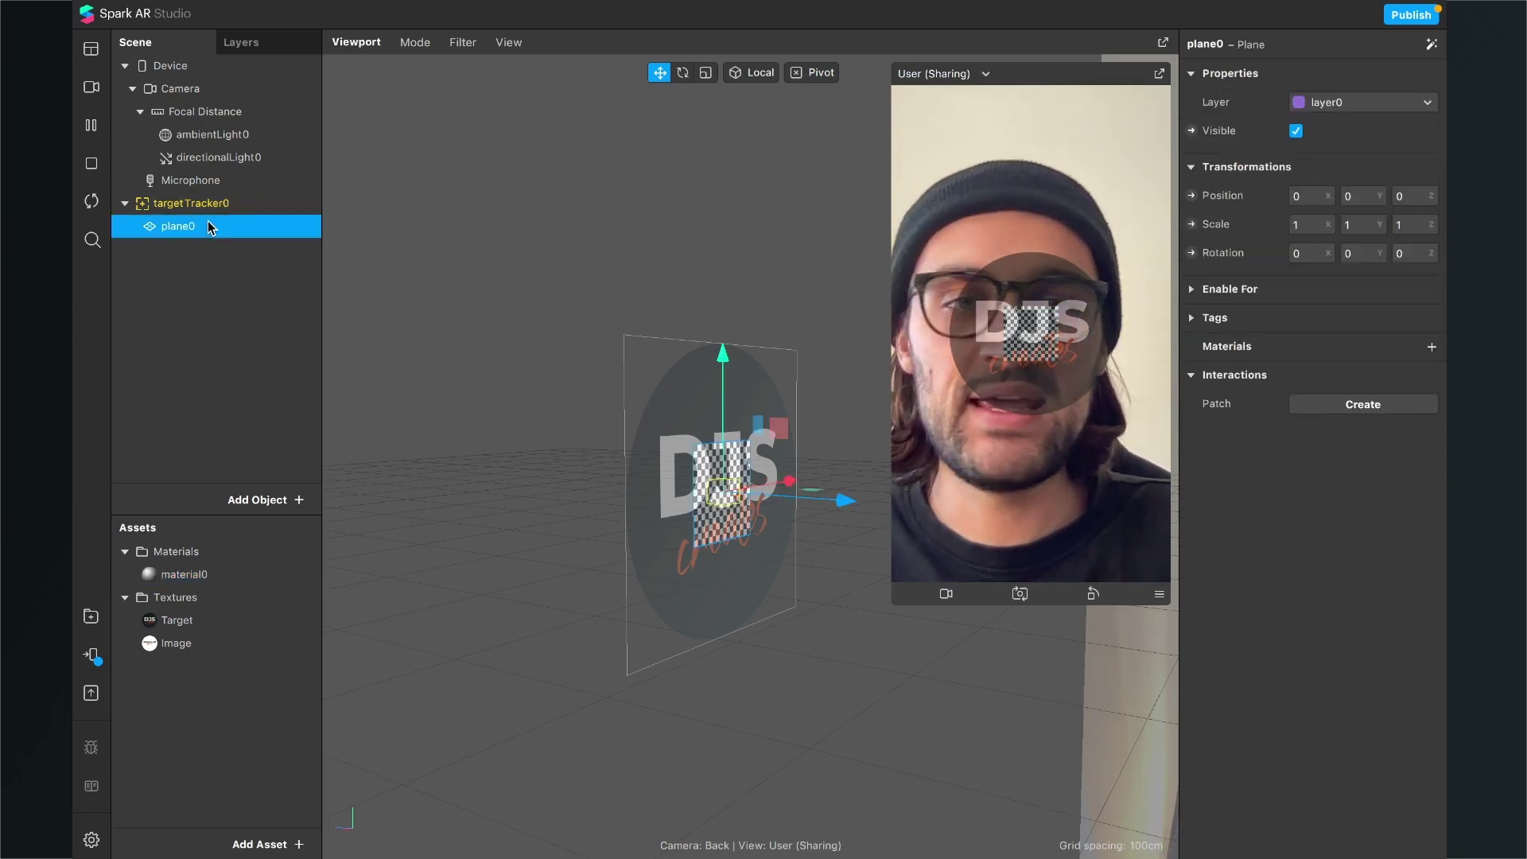
{"action": "left_click", "coordinate": [1431, 348]}
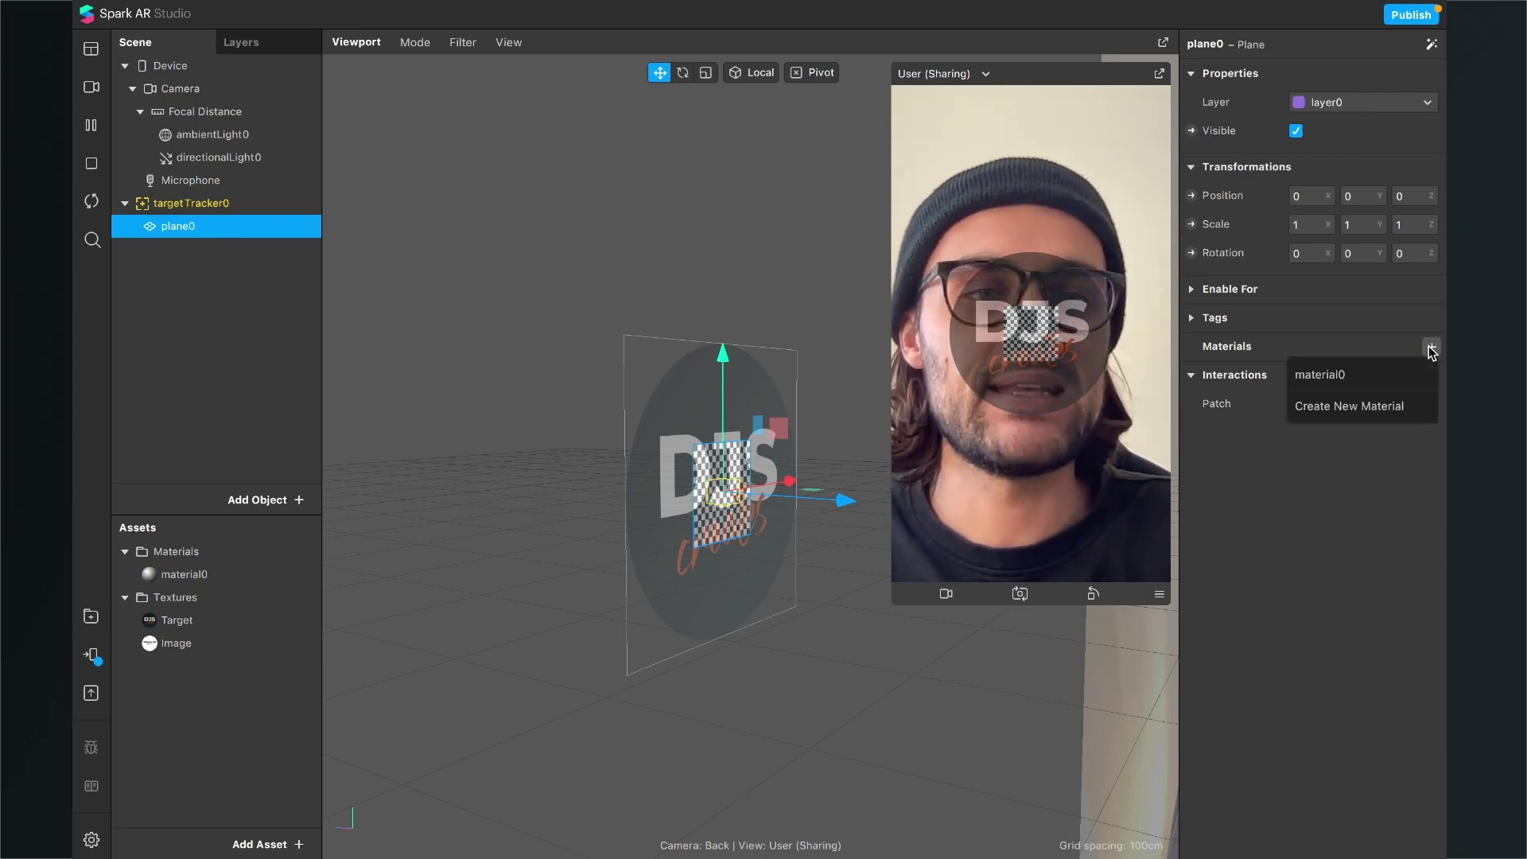
{"action": "left_click", "coordinate": [1376, 375]}
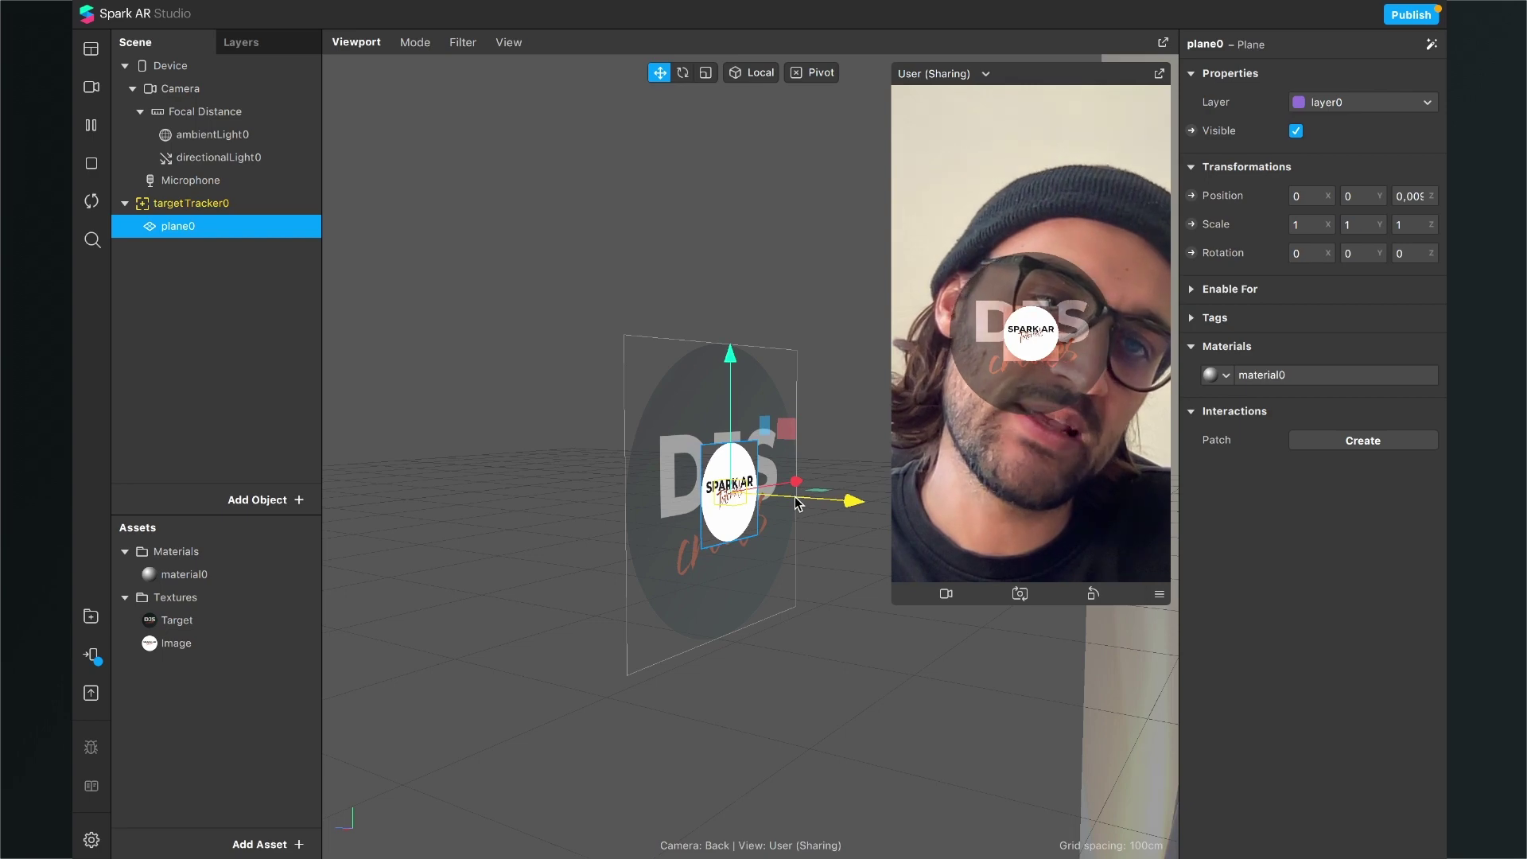
{"action": "left_click_drag", "start_coordinate": [809, 504], "coordinate": [855, 510]}
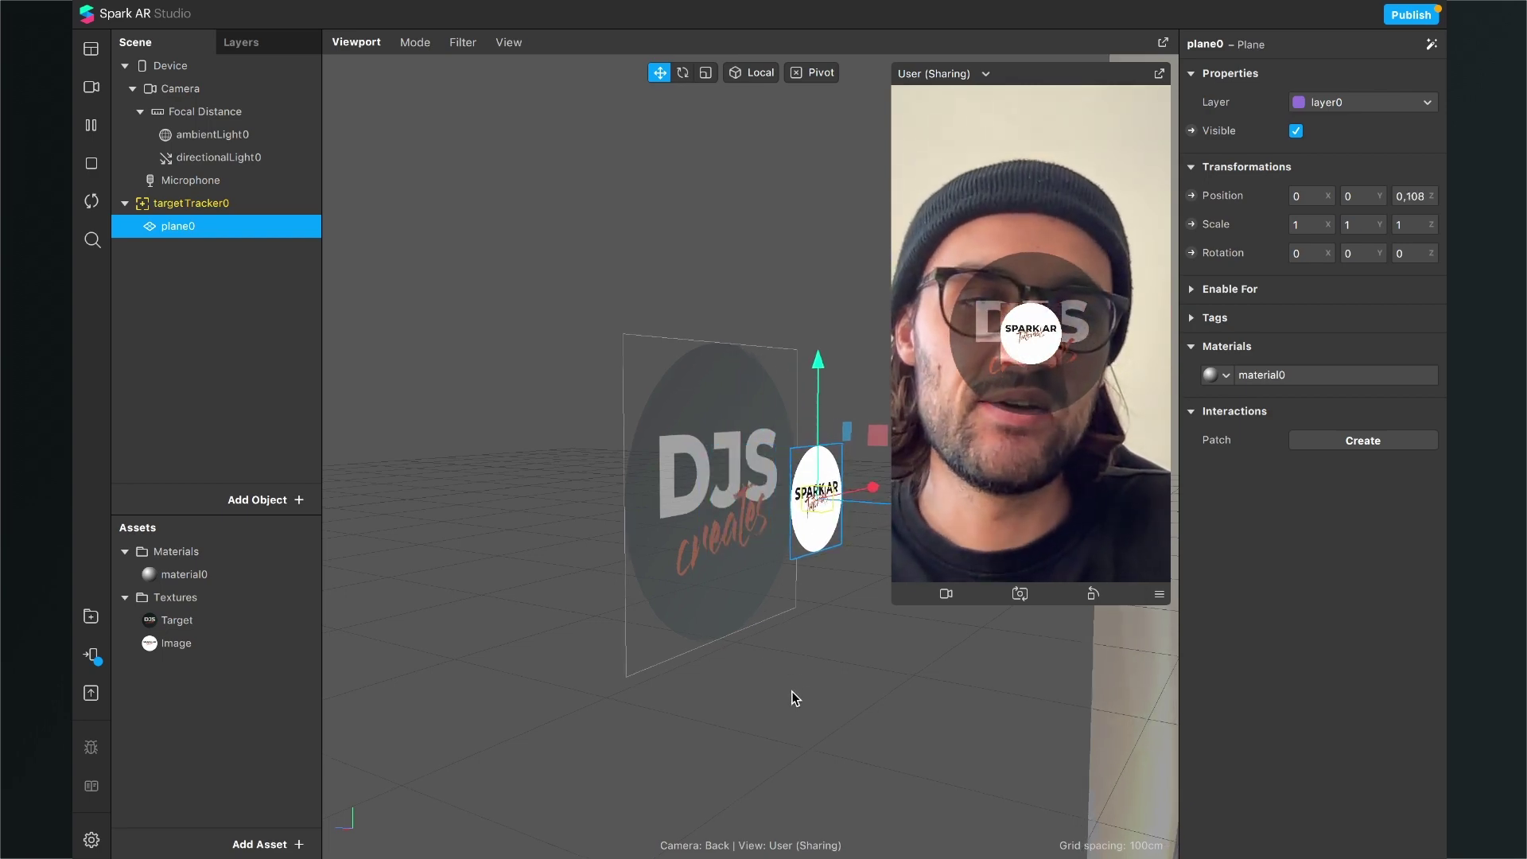
{"action": "left_click_drag", "start_coordinate": [765, 695], "coordinate": [846, 681]}
{"action": "left_click_drag", "start_coordinate": [777, 624], "coordinate": [714, 689]}
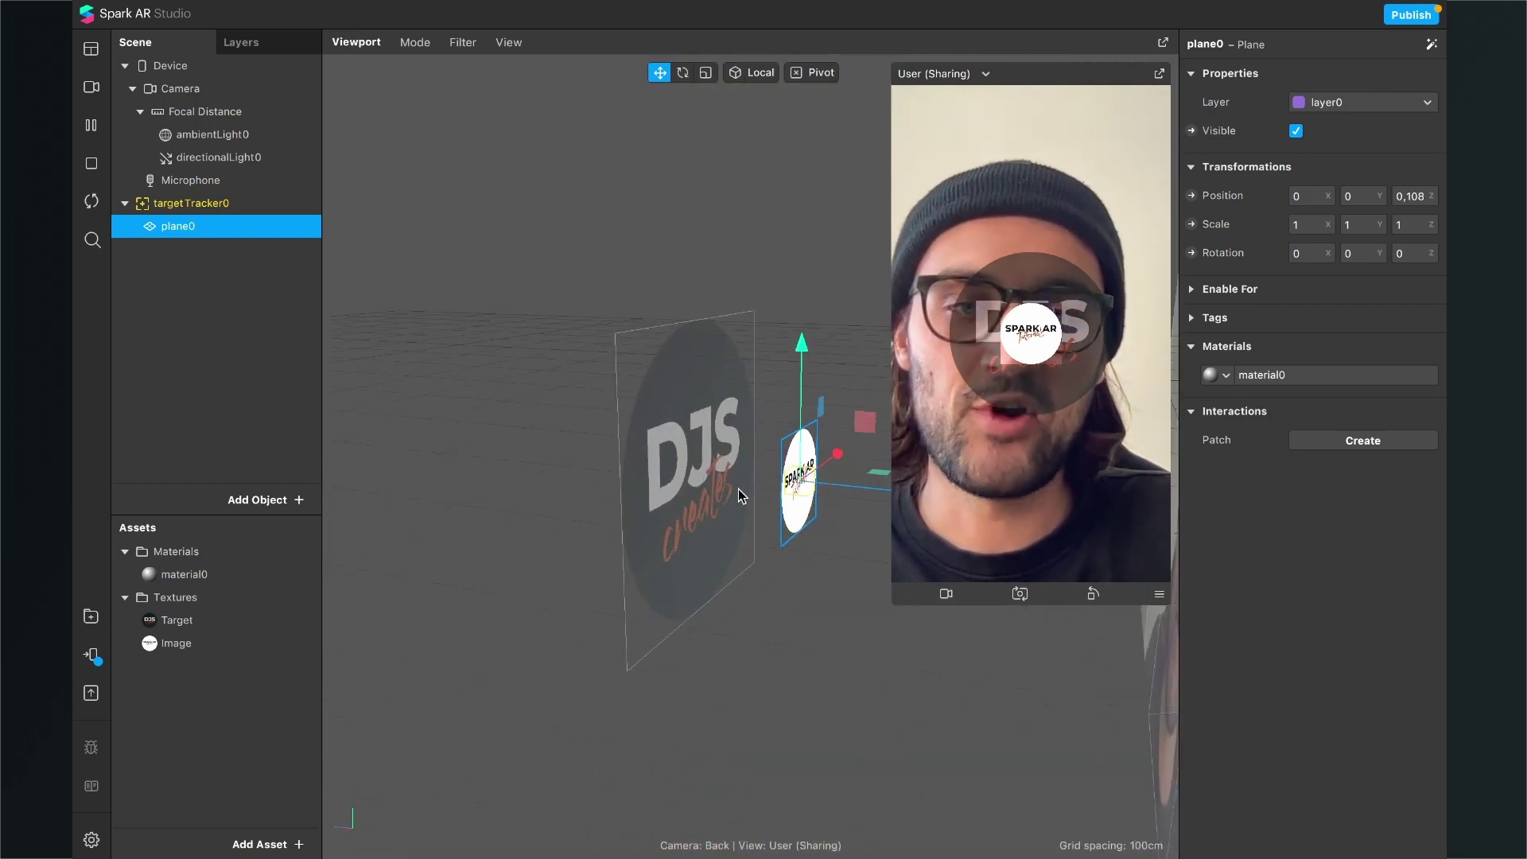
Send the effect to the phone for a live test and select targetTracker0.
{"action": "left_click", "coordinate": [93, 656]}
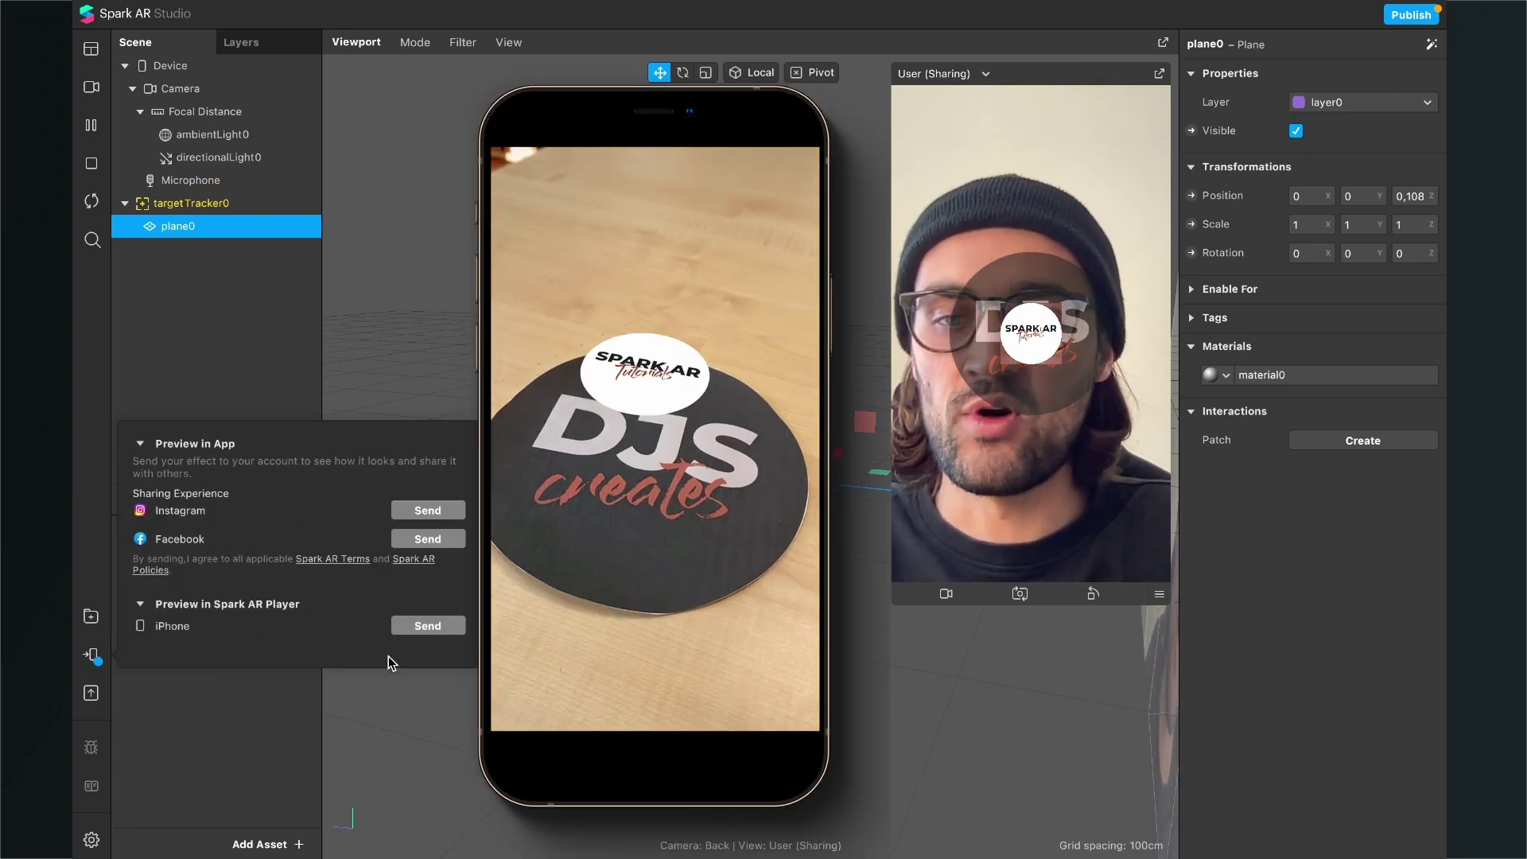
{"action": "left_click", "coordinate": [388, 677]}
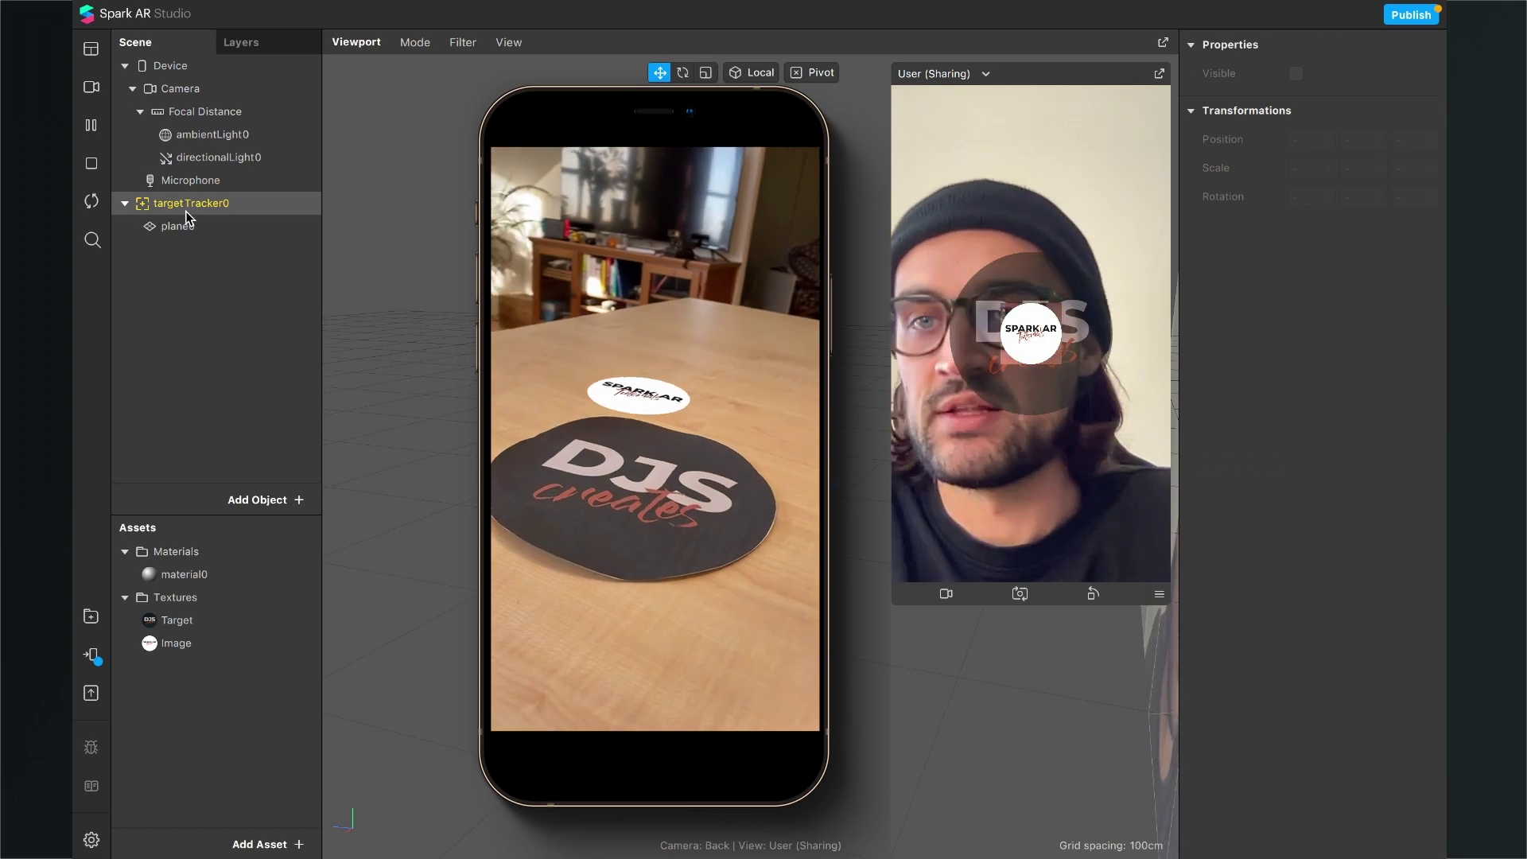
{"action": "left_click", "coordinate": [187, 210]}
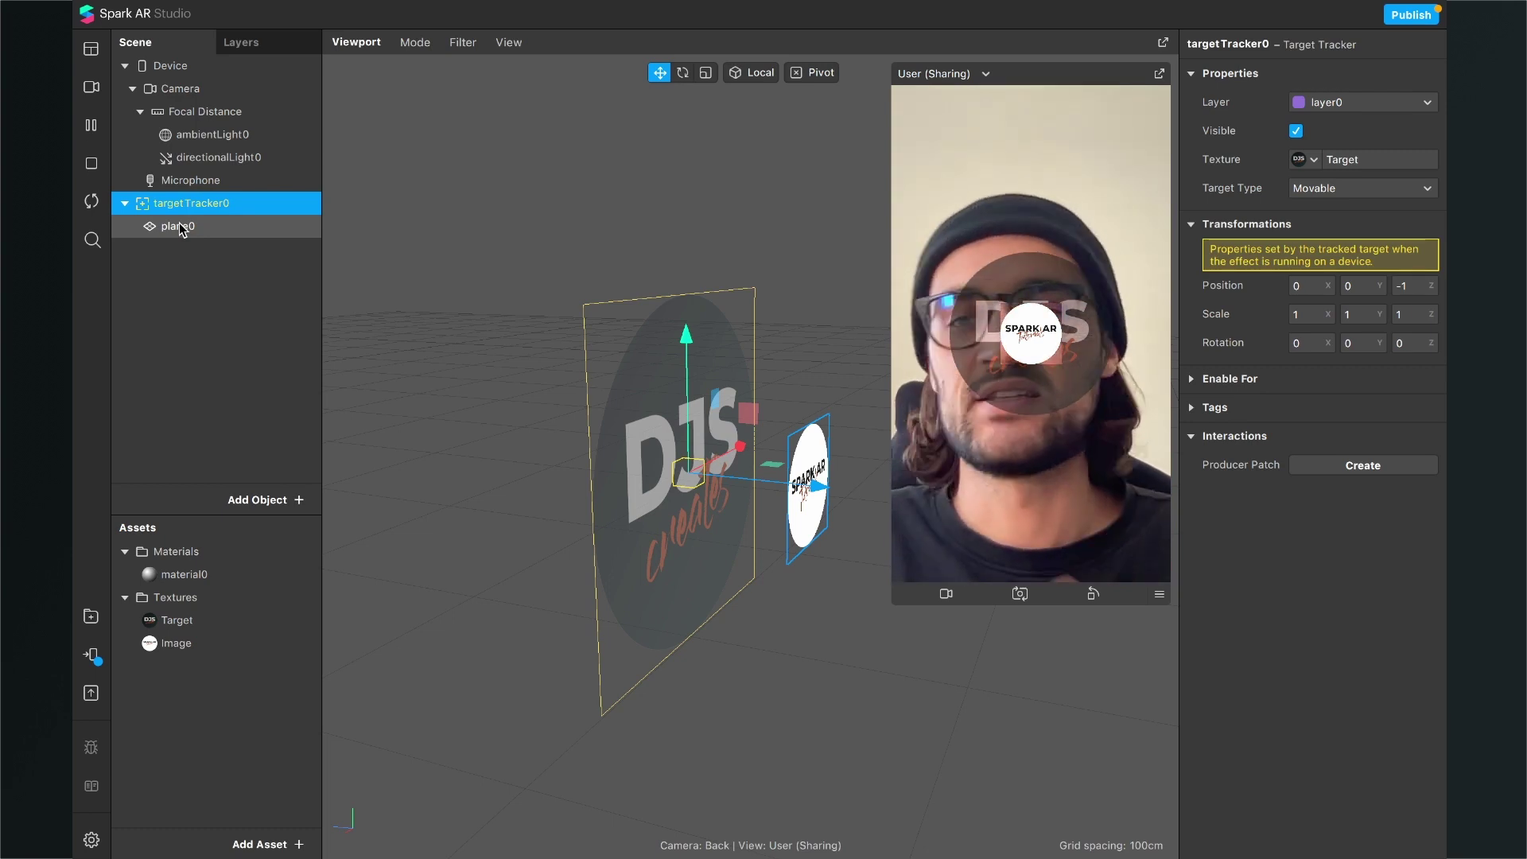
Apply the Float animation preset to plane0 from the Actions menu.
{"action": "left_click", "coordinate": [179, 291]}
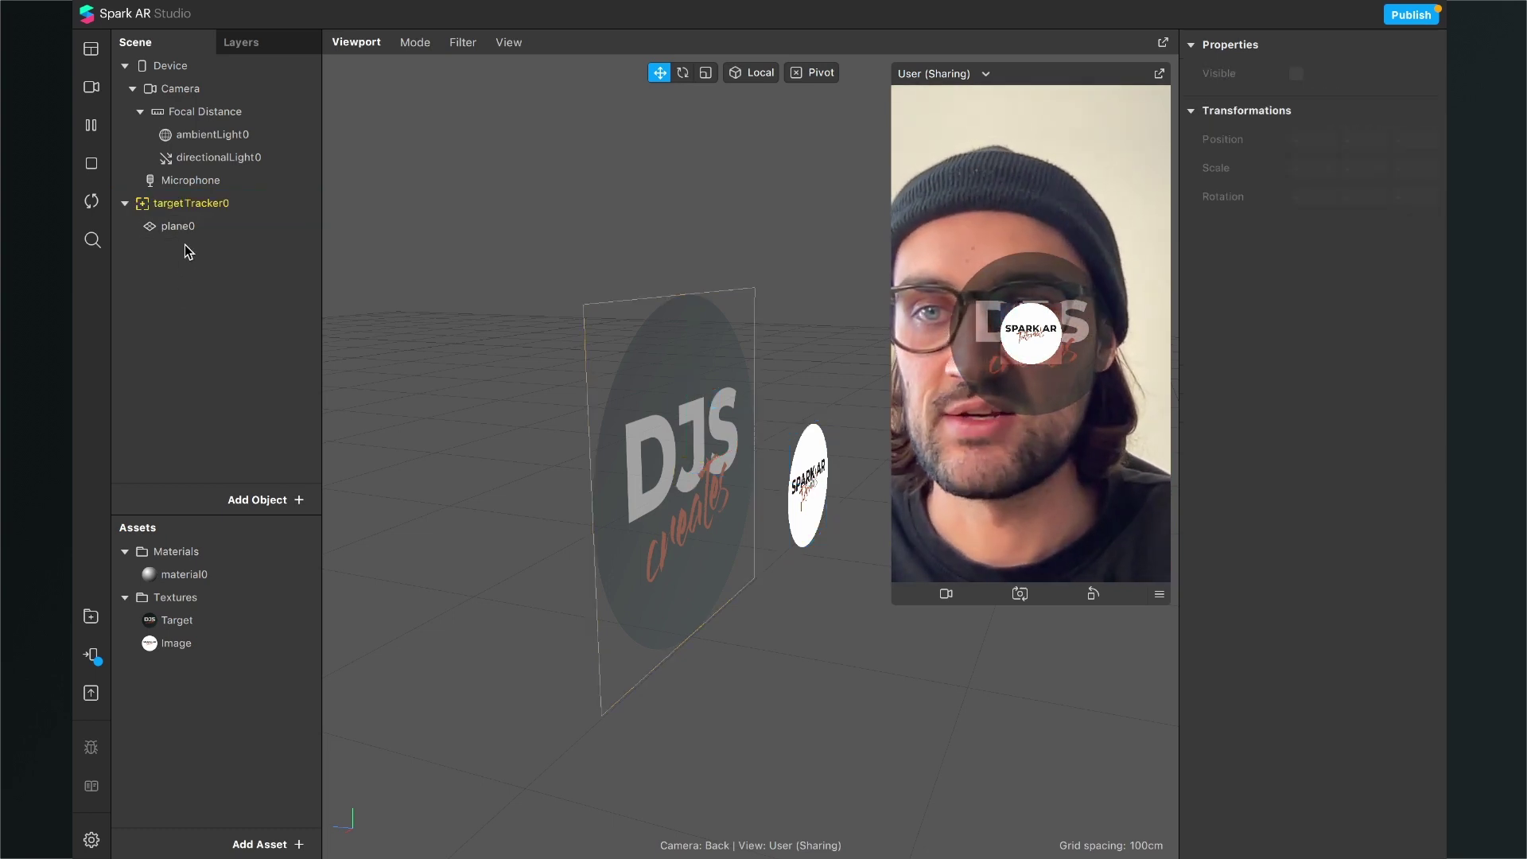
{"action": "left_click", "coordinate": [178, 227]}
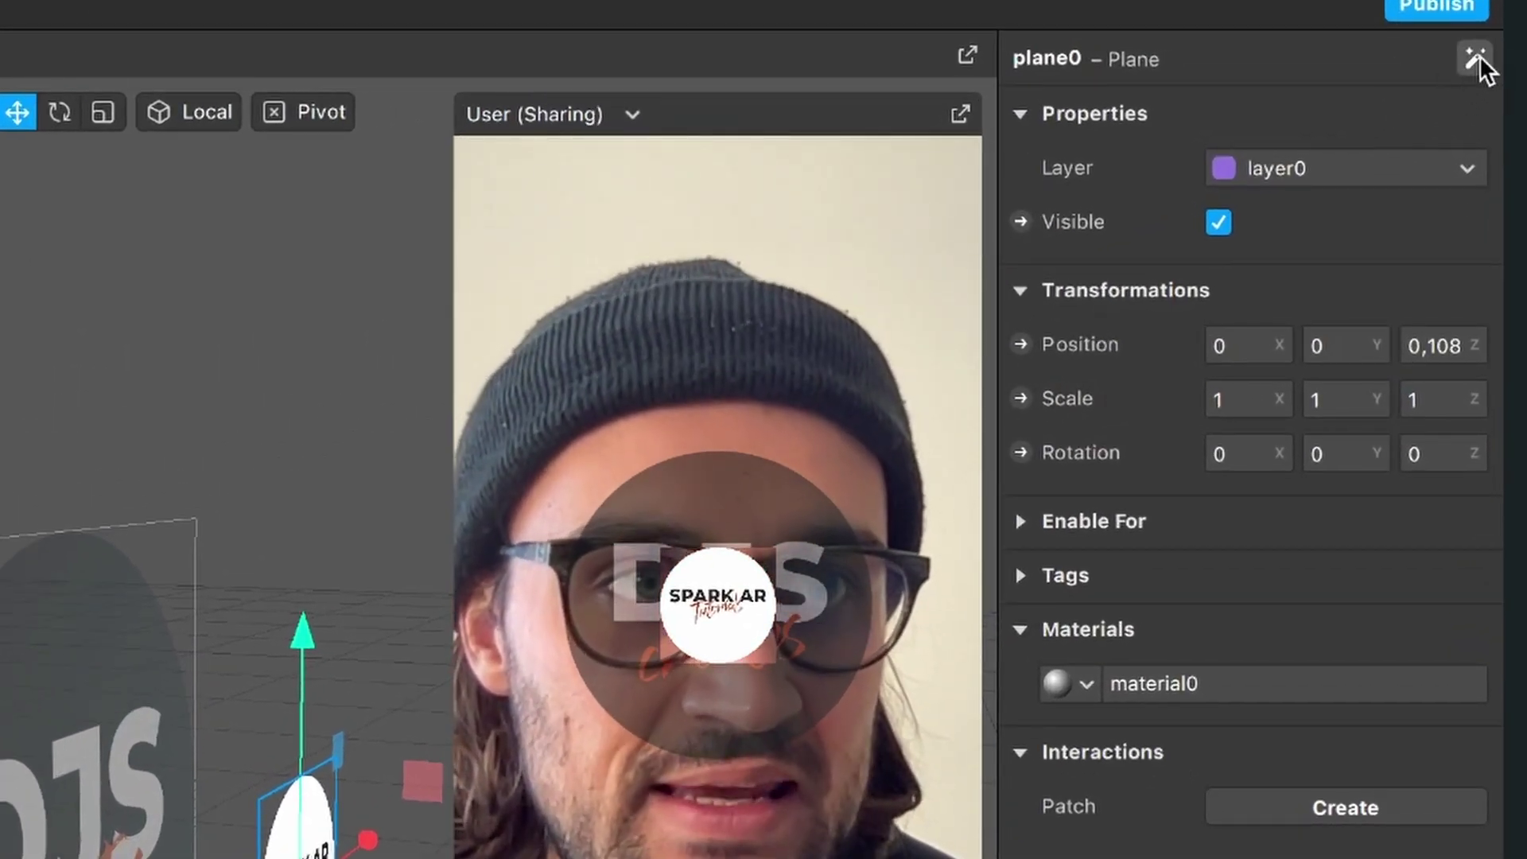
{"action": "left_click", "coordinate": [1477, 61]}
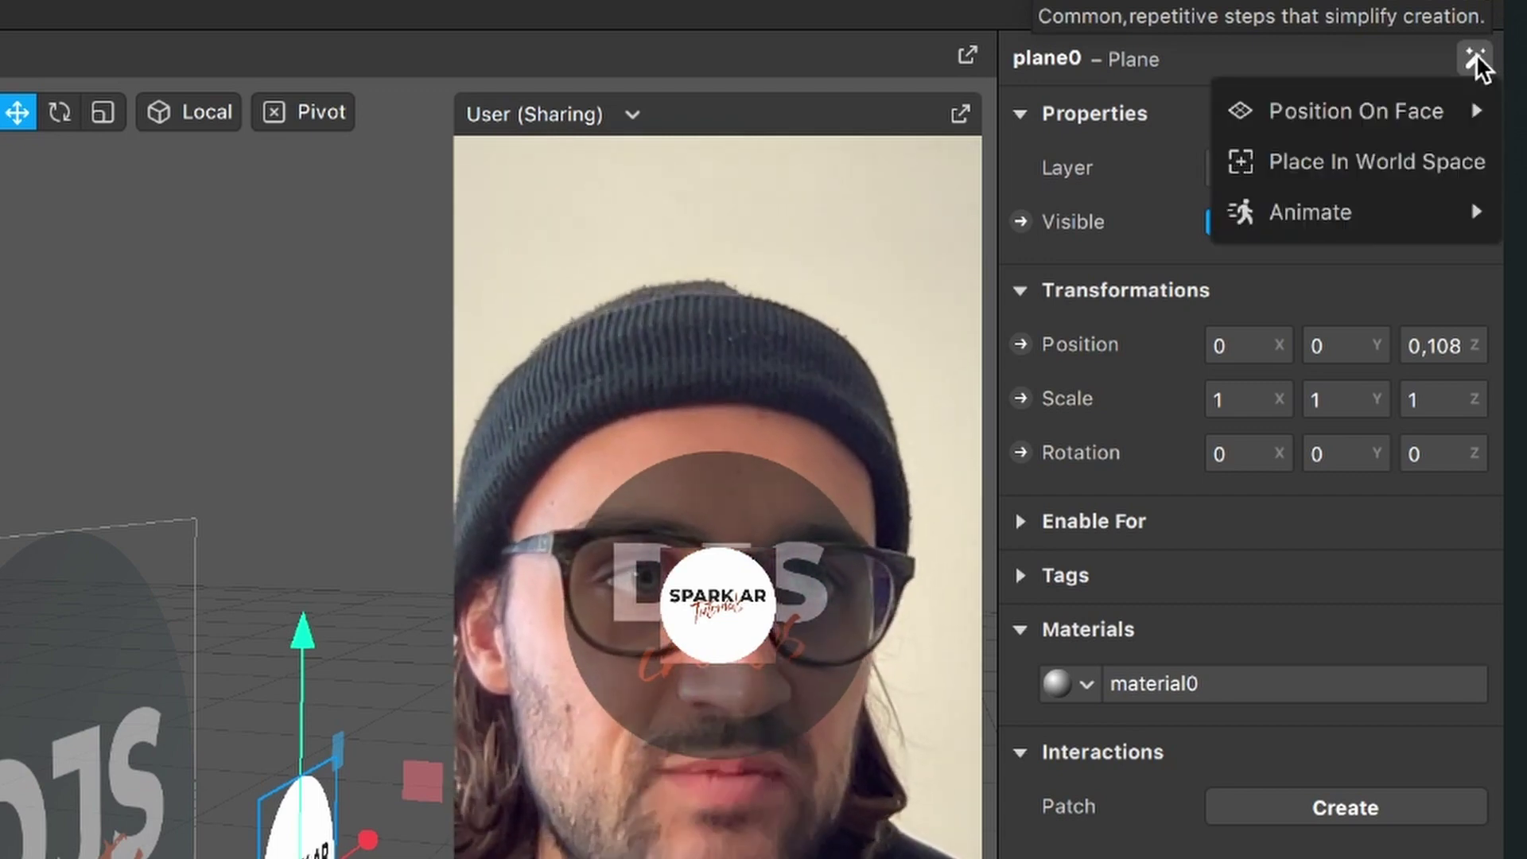
{"action": "mouse_move", "coordinate": [1363, 225]}
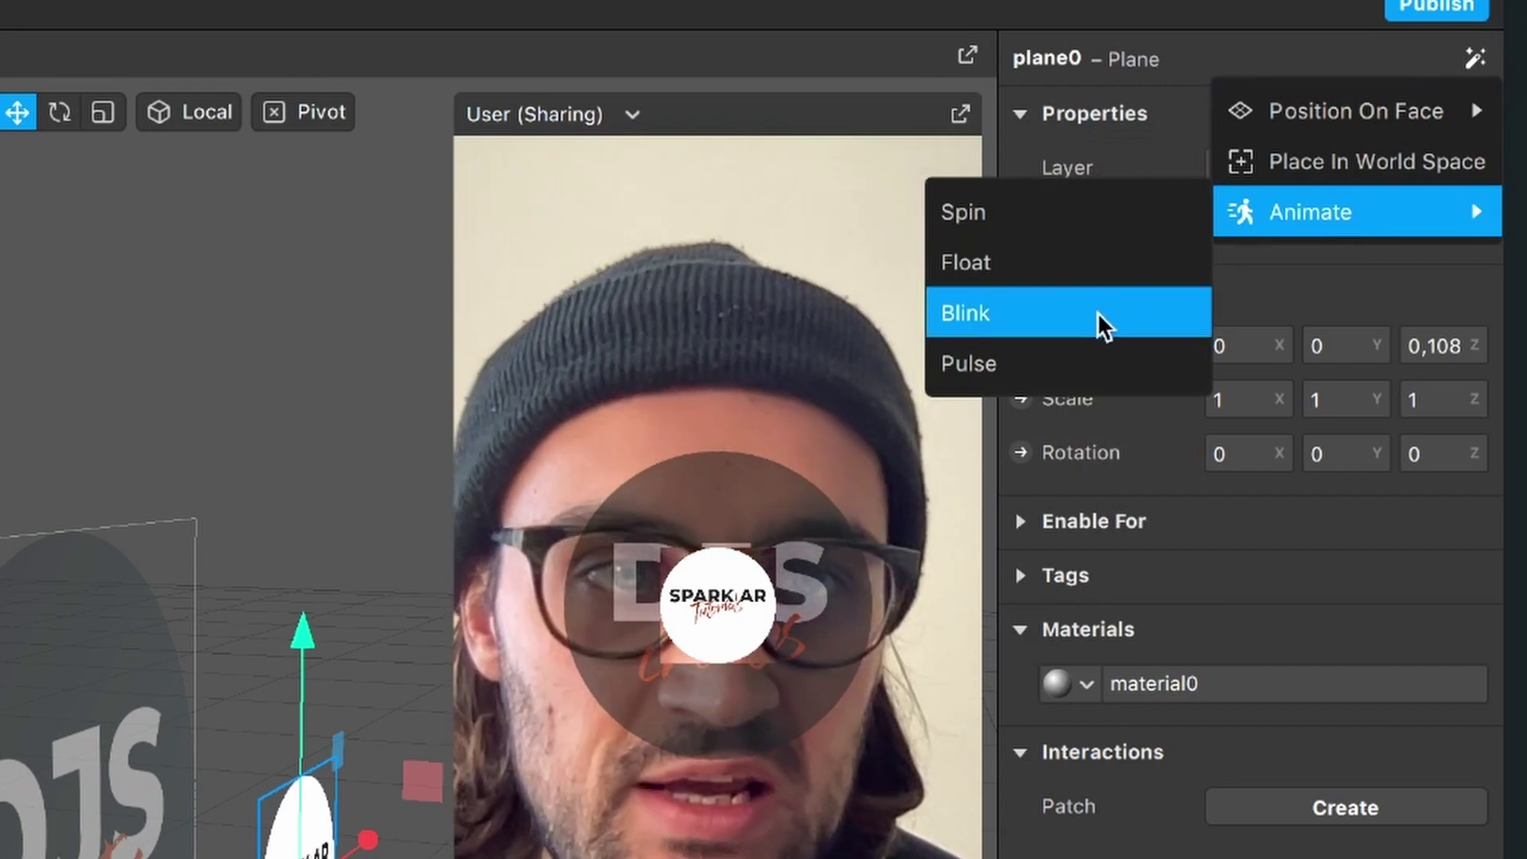
{"action": "left_click", "coordinate": [1054, 273]}
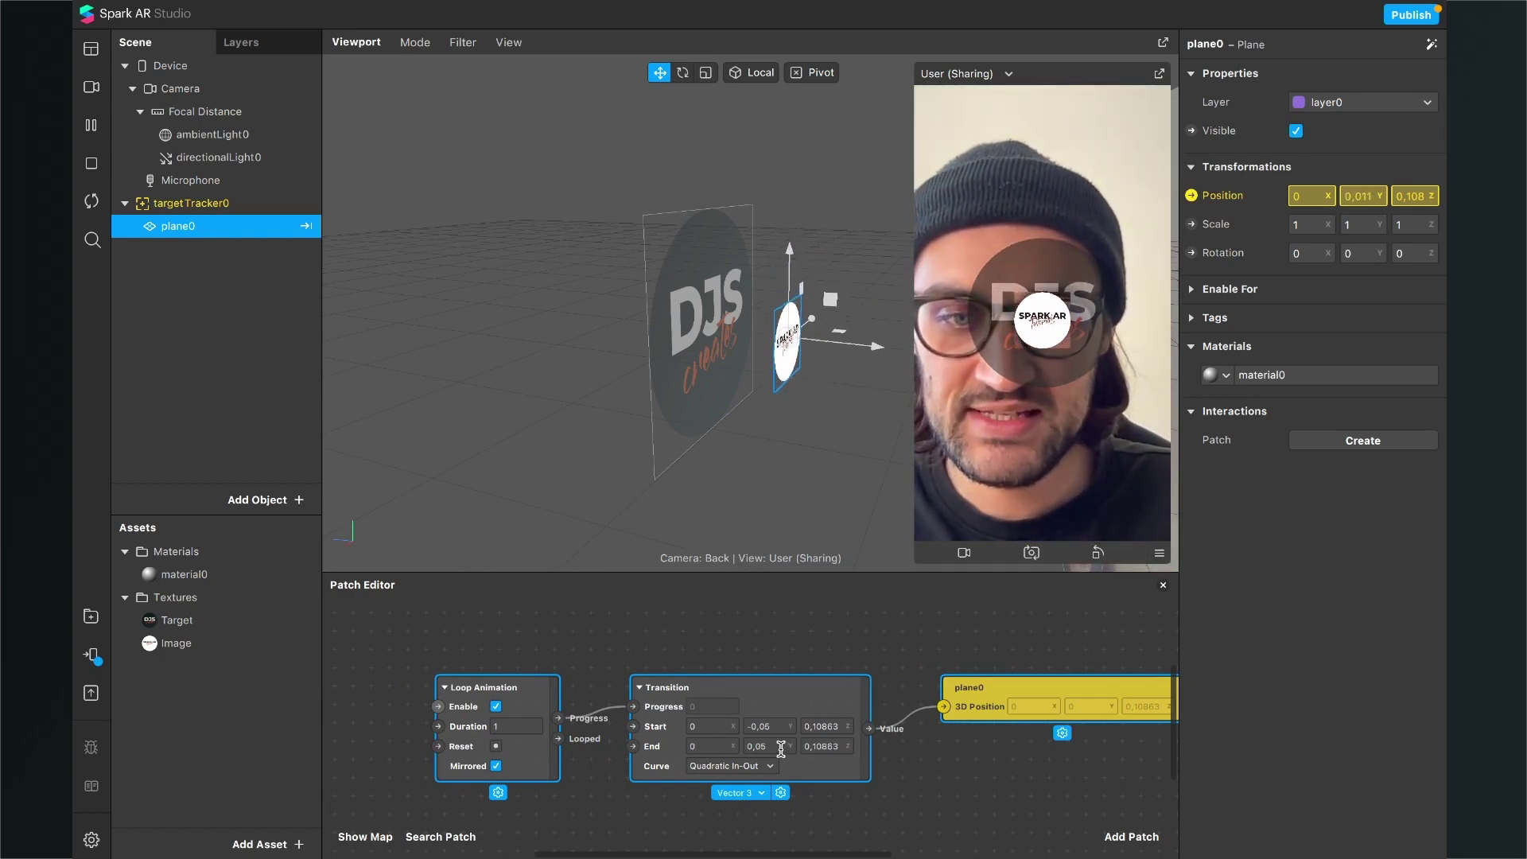
Set the Float transition's Y values to 0.
{"action": "left_click", "coordinate": [828, 747]}
{"action": "key", "text": "shift+Tab"}
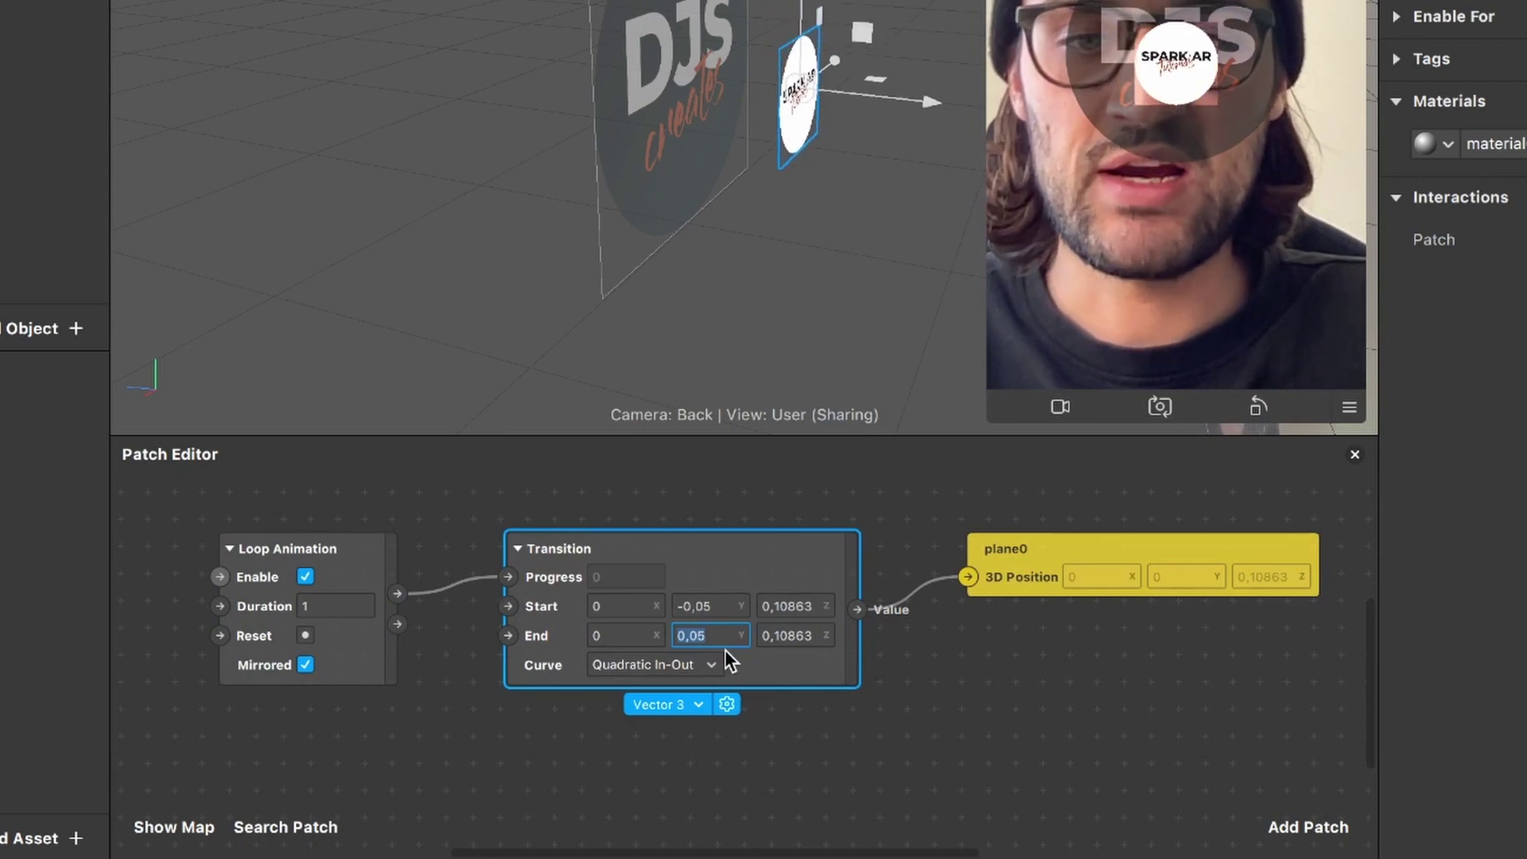
{"action": "scroll", "coordinate": [724, 649], "scroll_direction": "up", "scroll_amount": 2}
{"action": "type", "text": "0"}
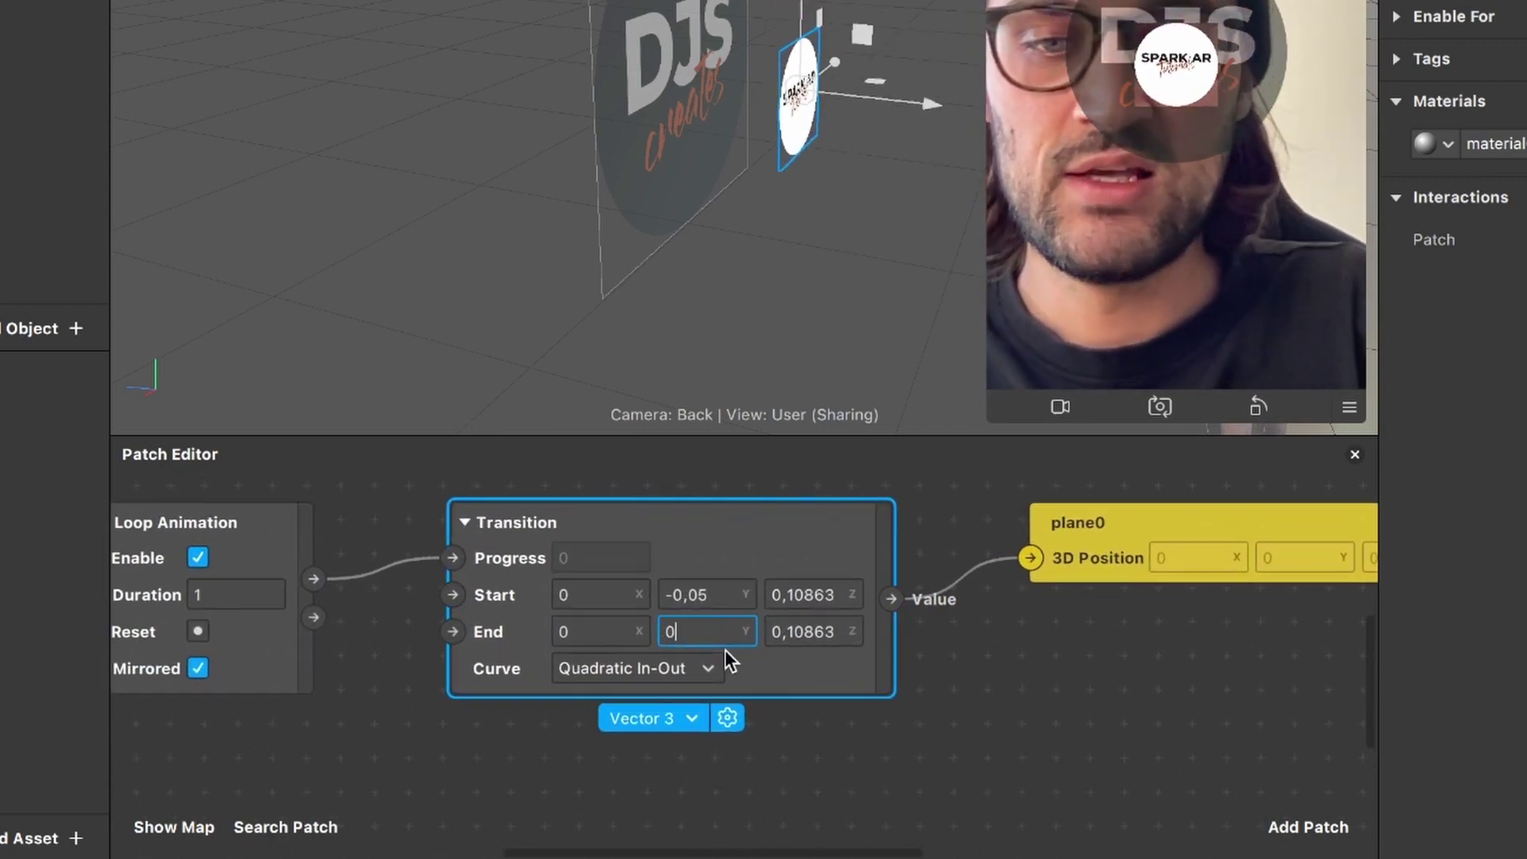
{"action": "left_click", "coordinate": [717, 595]}
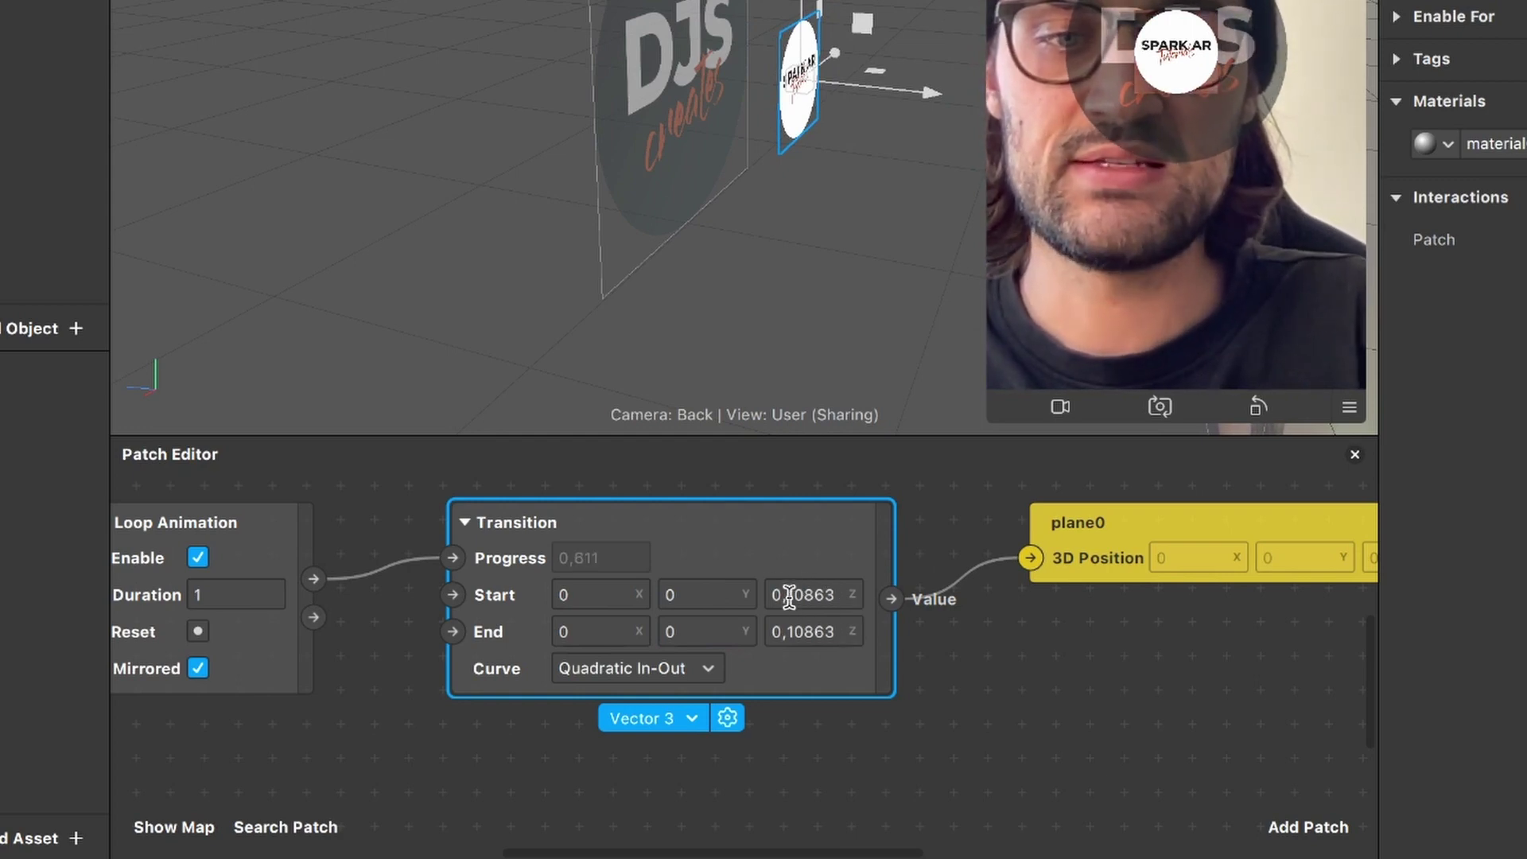
Set the transition's Start Z to 0,1 and End Z to 0,3.
{"action": "key", "text": "Right"}
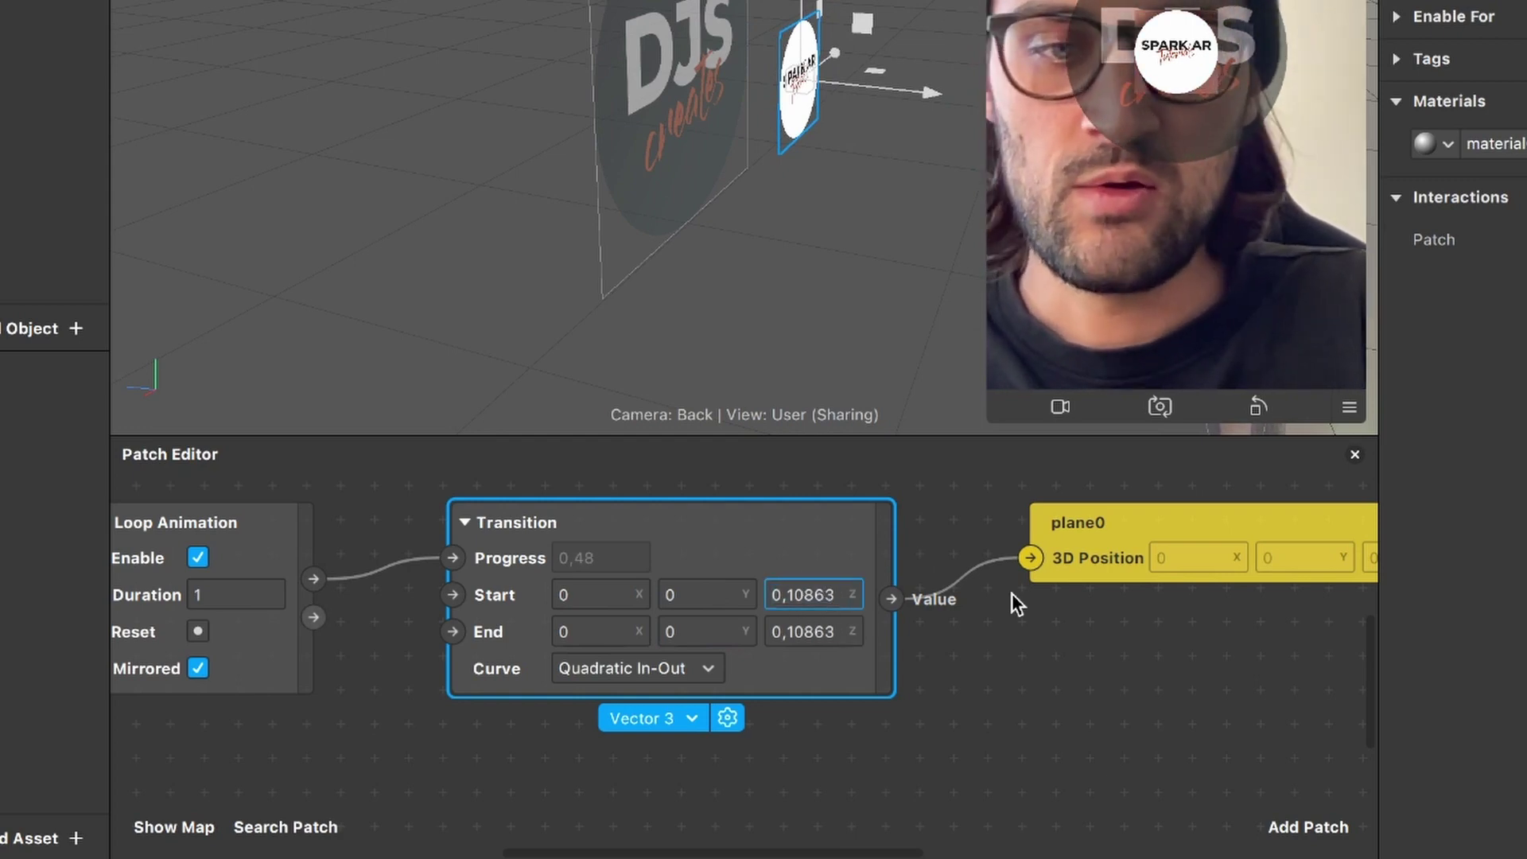
{"action": "key", "text": "BackSpace"}
{"action": "key", "text": "BackSpace"}
{"action": "key", "text": "BackSpace"}
{"action": "key", "text": "BackSpace"}
{"action": "key", "text": "Return"}
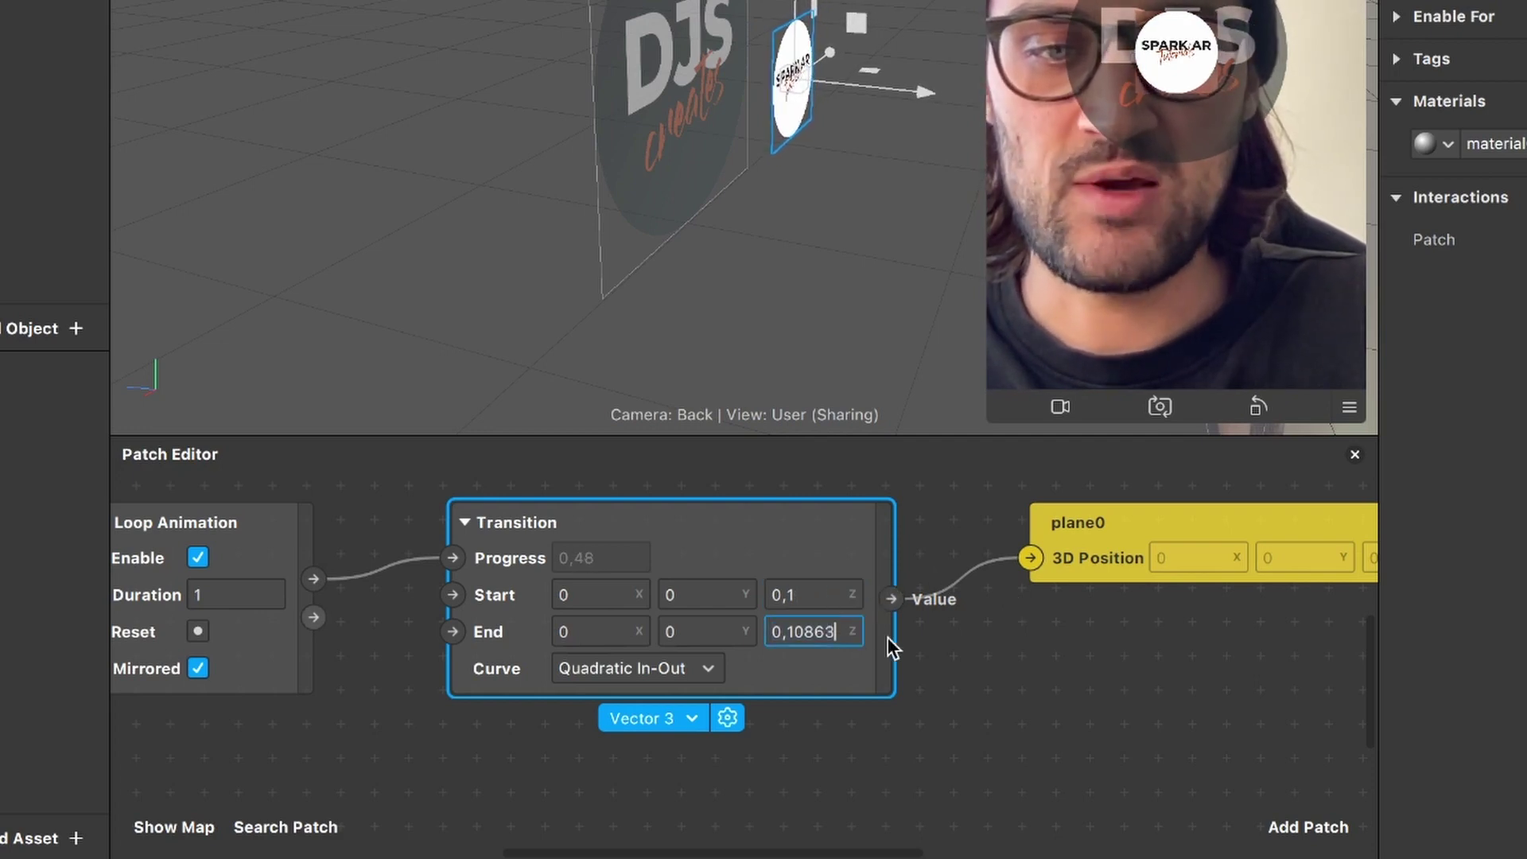
{"action": "key", "text": "Right"}
{"action": "key", "text": "BackSpace"}
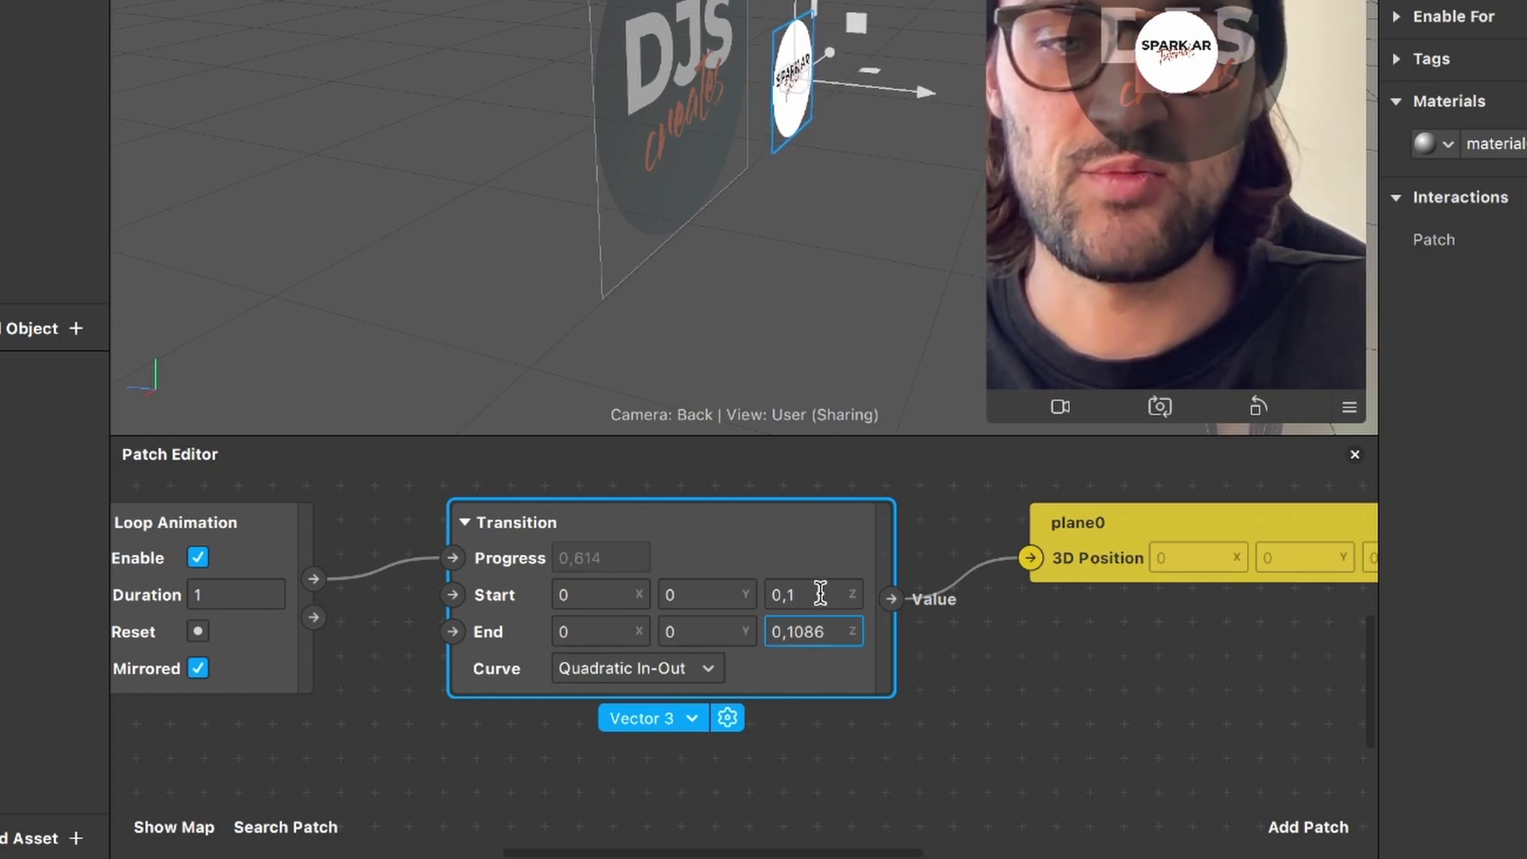
{"action": "key", "text": "BackSpace"}
{"action": "key", "text": "BackSpace"}
{"action": "key", "text": "BackSpace"}
{"action": "key", "text": "BackSpace"}
{"action": "type", "text": "3"}
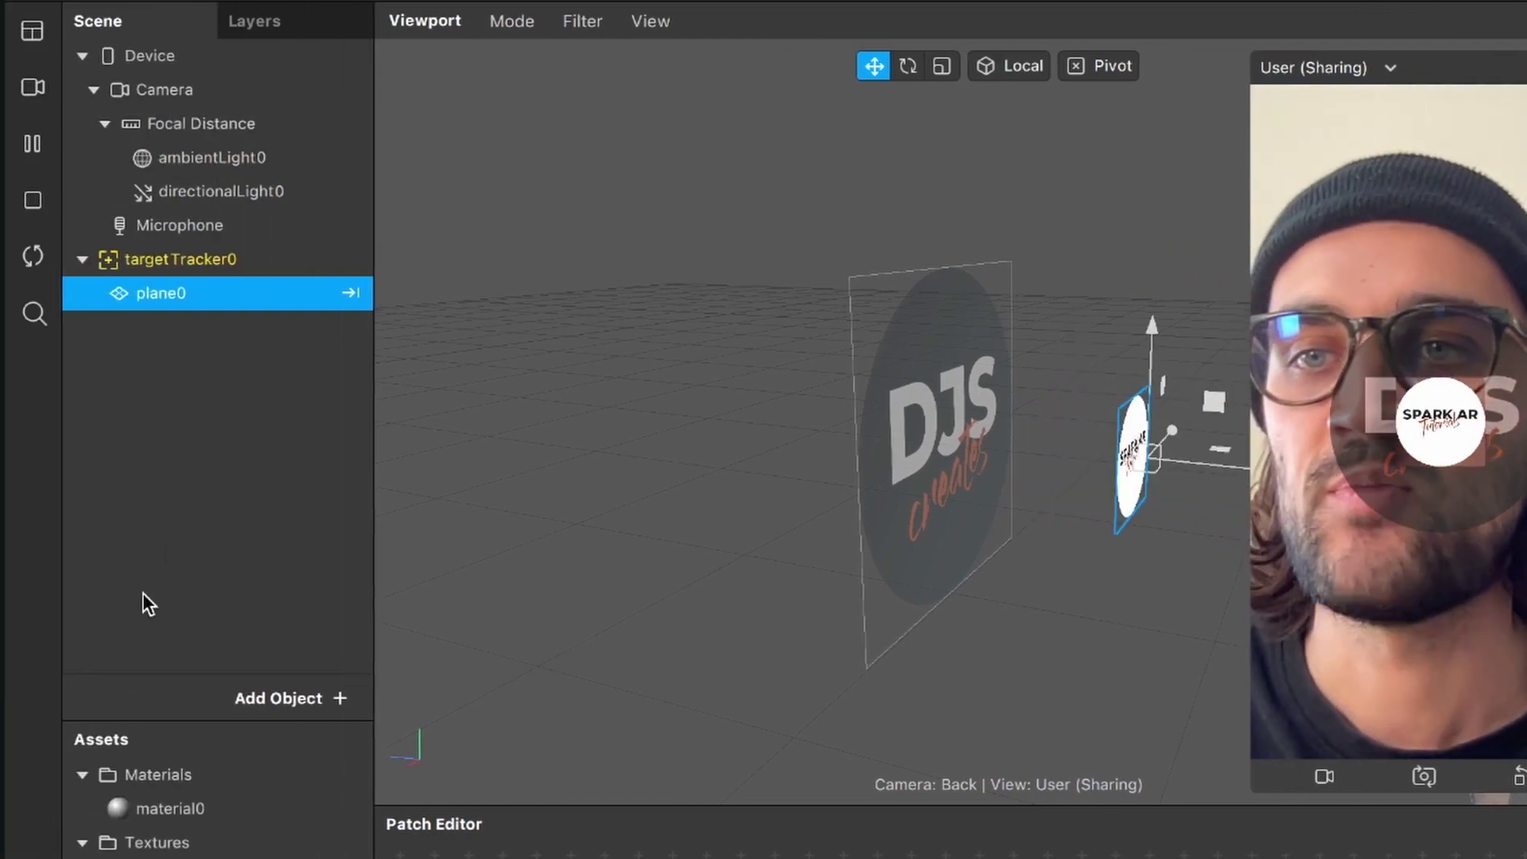
Set plane0's Scale X and Scale Y to 2 and check the result in the viewport.
{"action": "left_click", "coordinate": [142, 594]}
{"action": "left_click", "coordinate": [218, 294]}
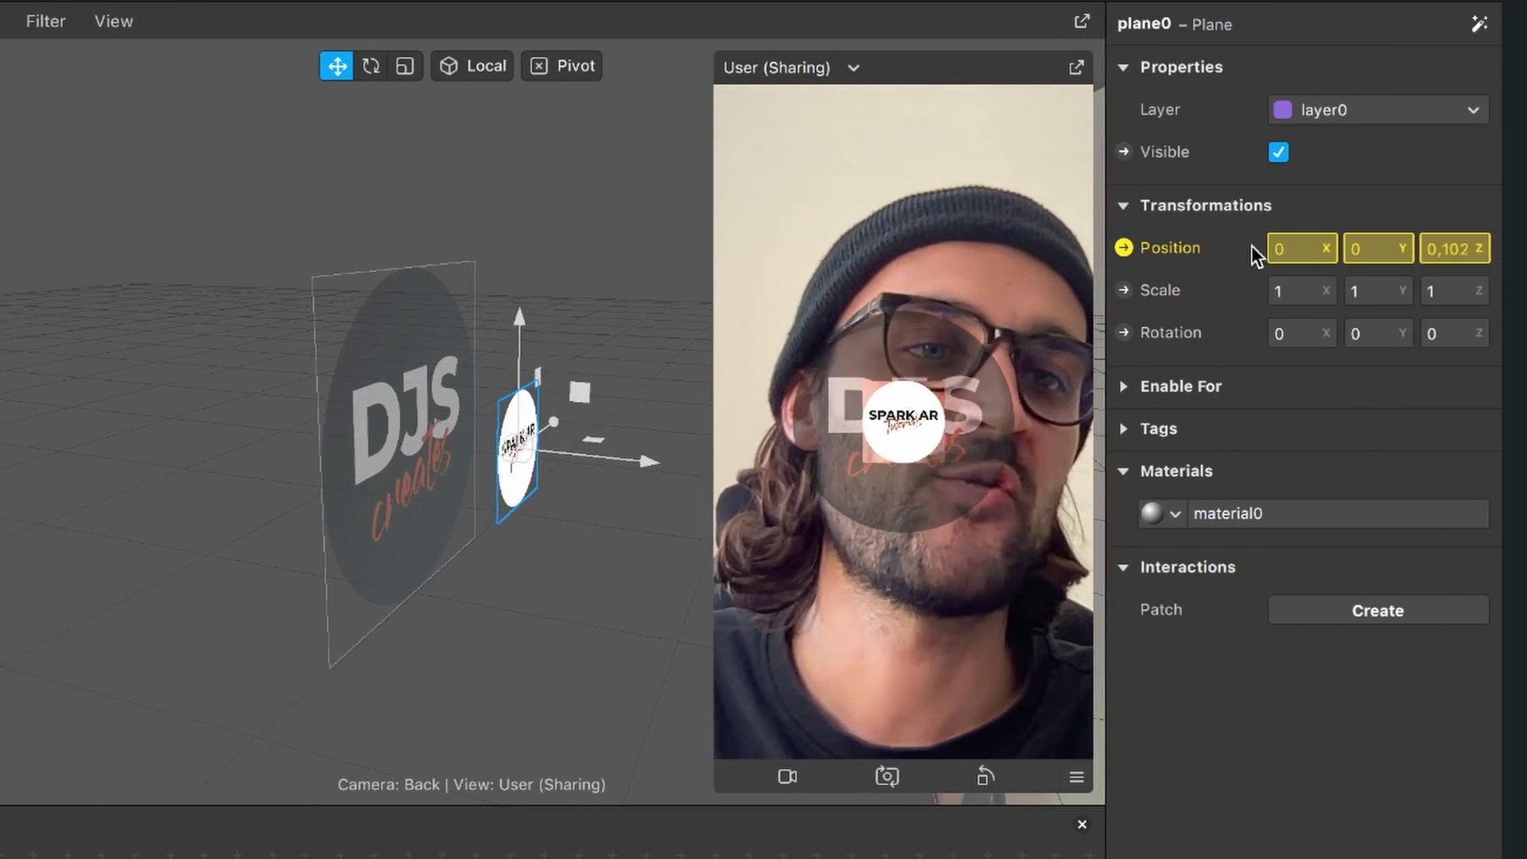
{"action": "left_click", "coordinate": [1296, 291]}
{"action": "type", "text": "2"}
{"action": "key", "text": "Return"}
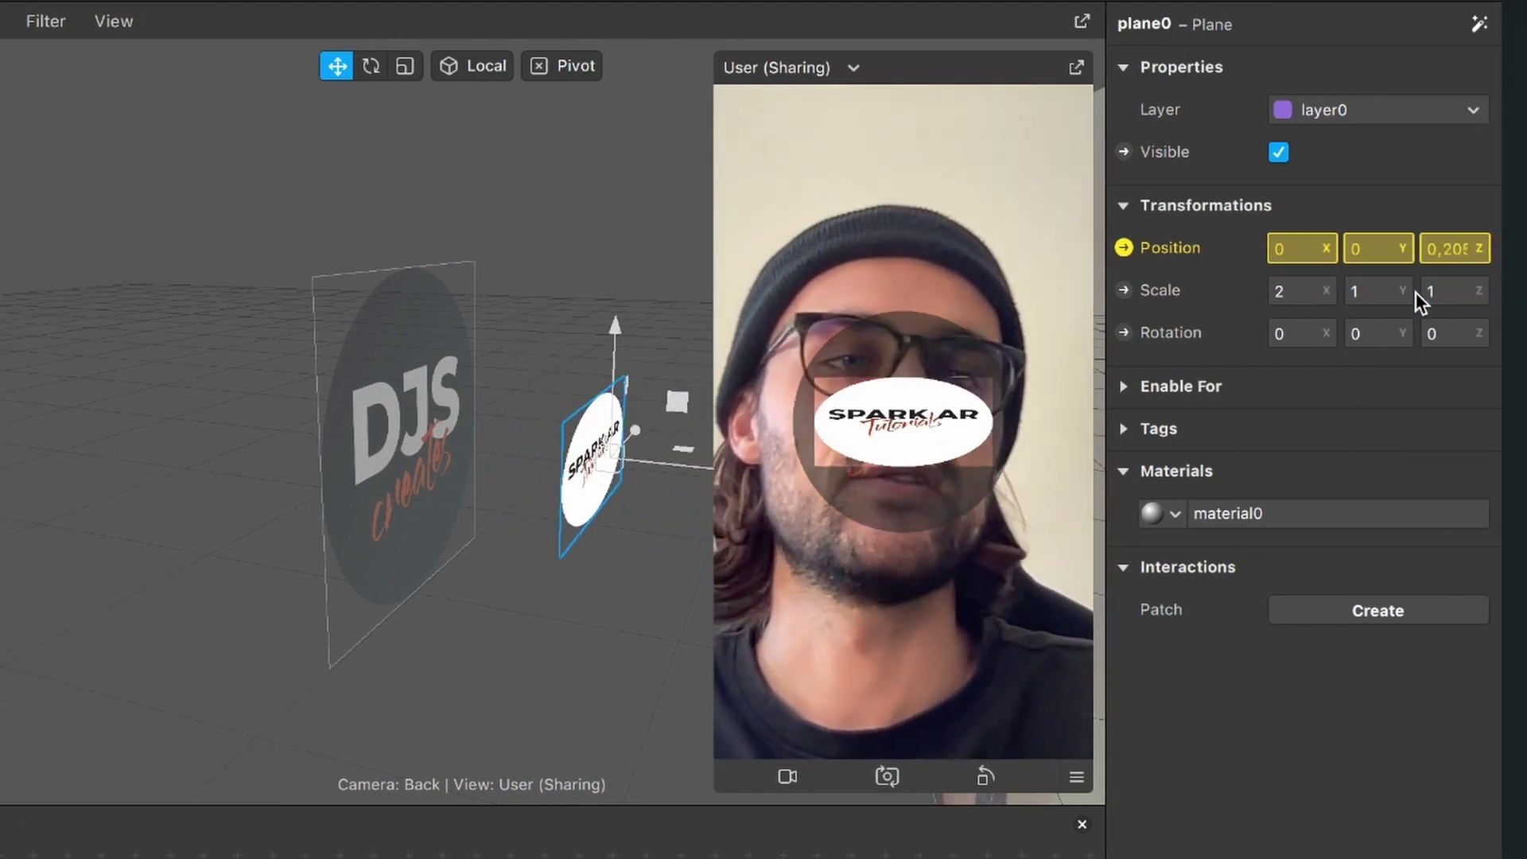
{"action": "left_click", "coordinate": [1395, 293]}
{"action": "type", "text": "2"}
{"action": "key", "text": "Return"}
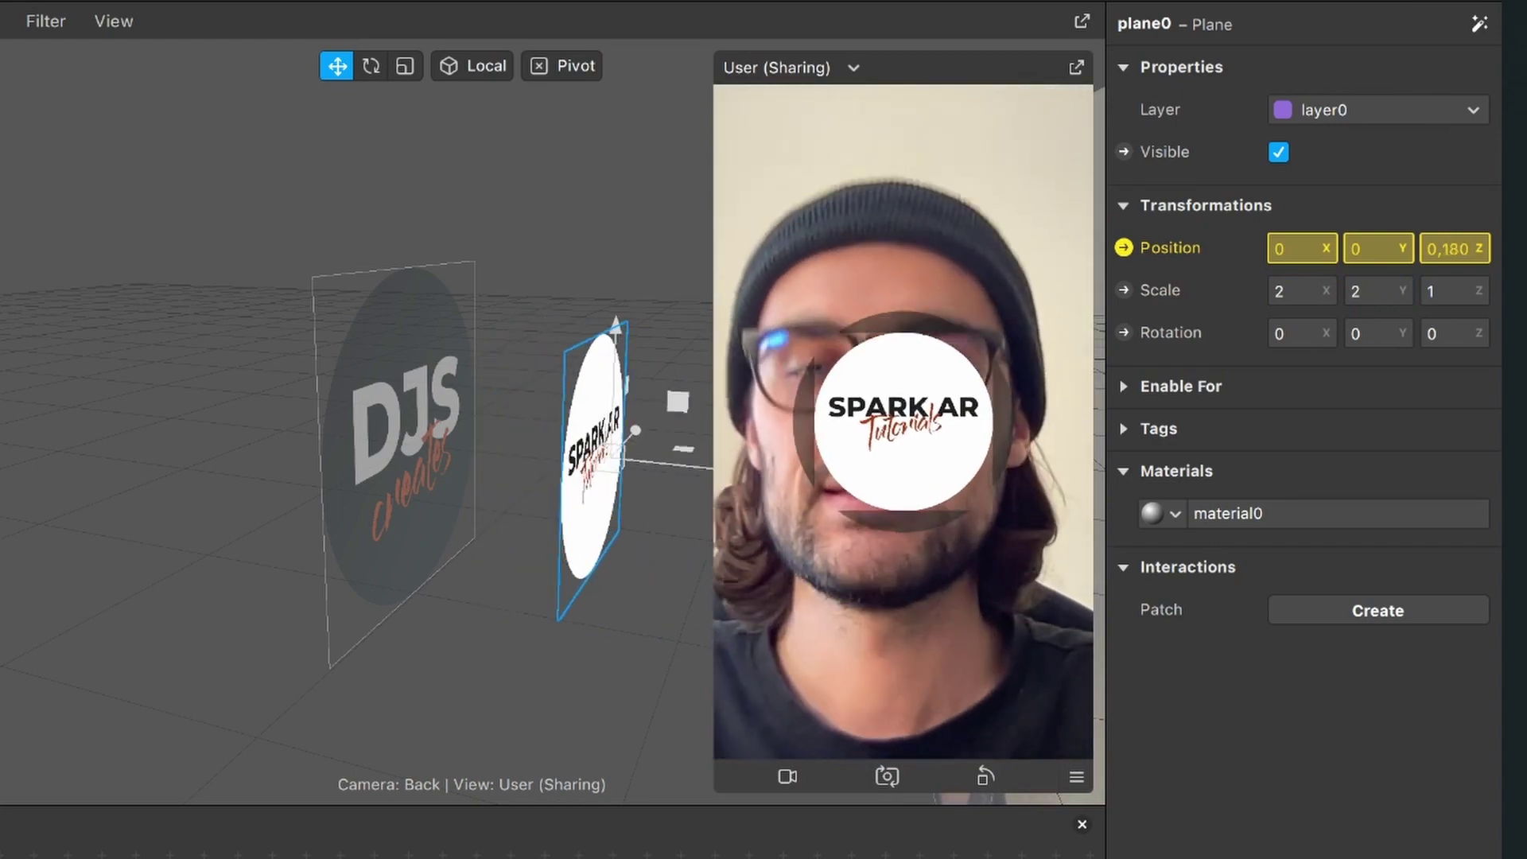
{"action": "left_click_drag", "start_coordinate": [262, 590], "coordinate": [165, 588]}
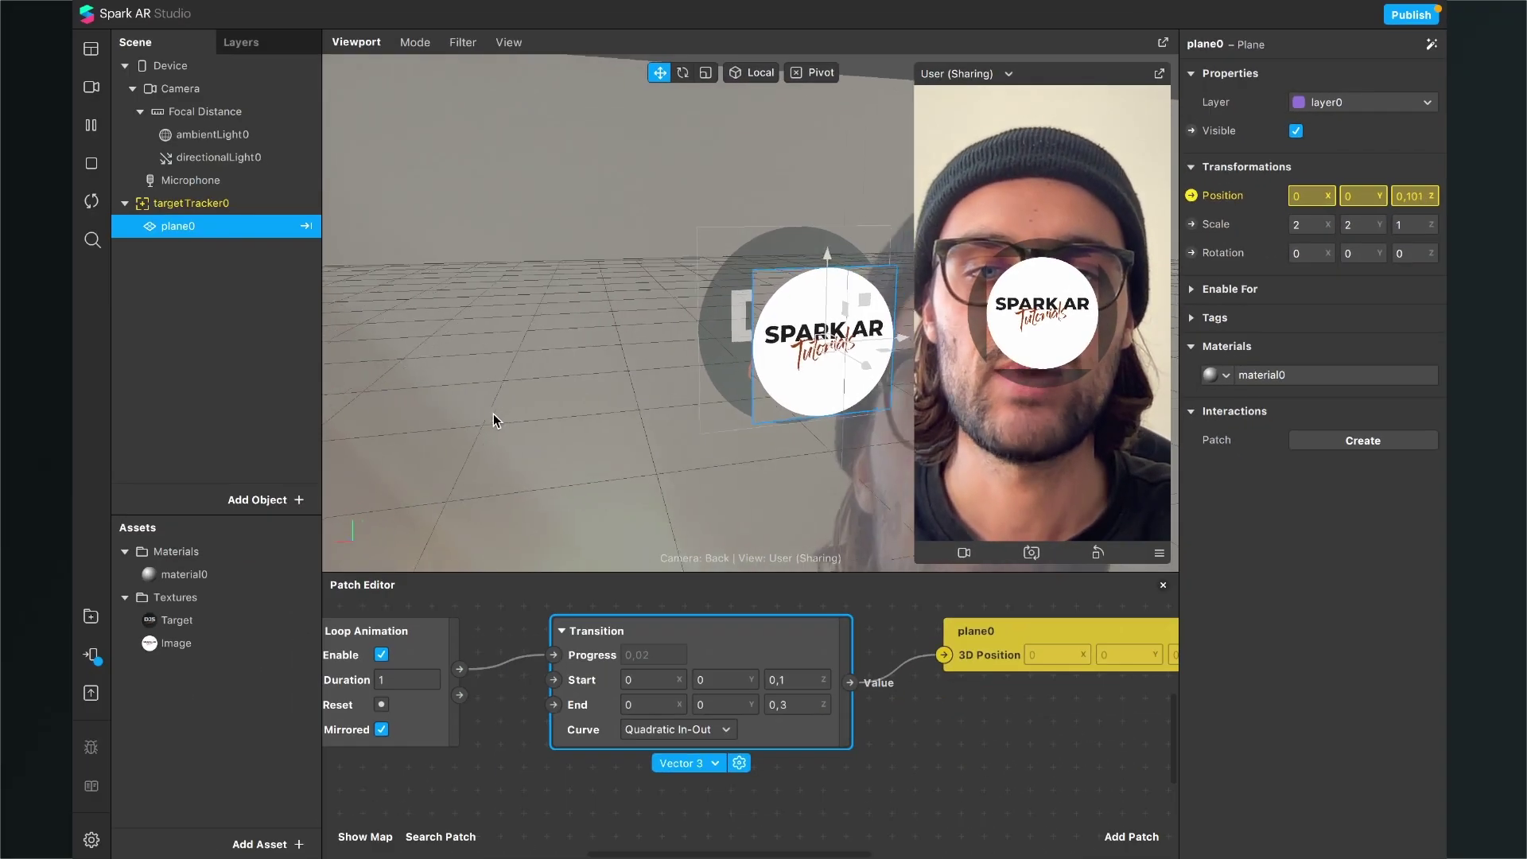
{"action": "scroll", "coordinate": [494, 420], "scroll_direction": "down", "scroll_amount": 5}
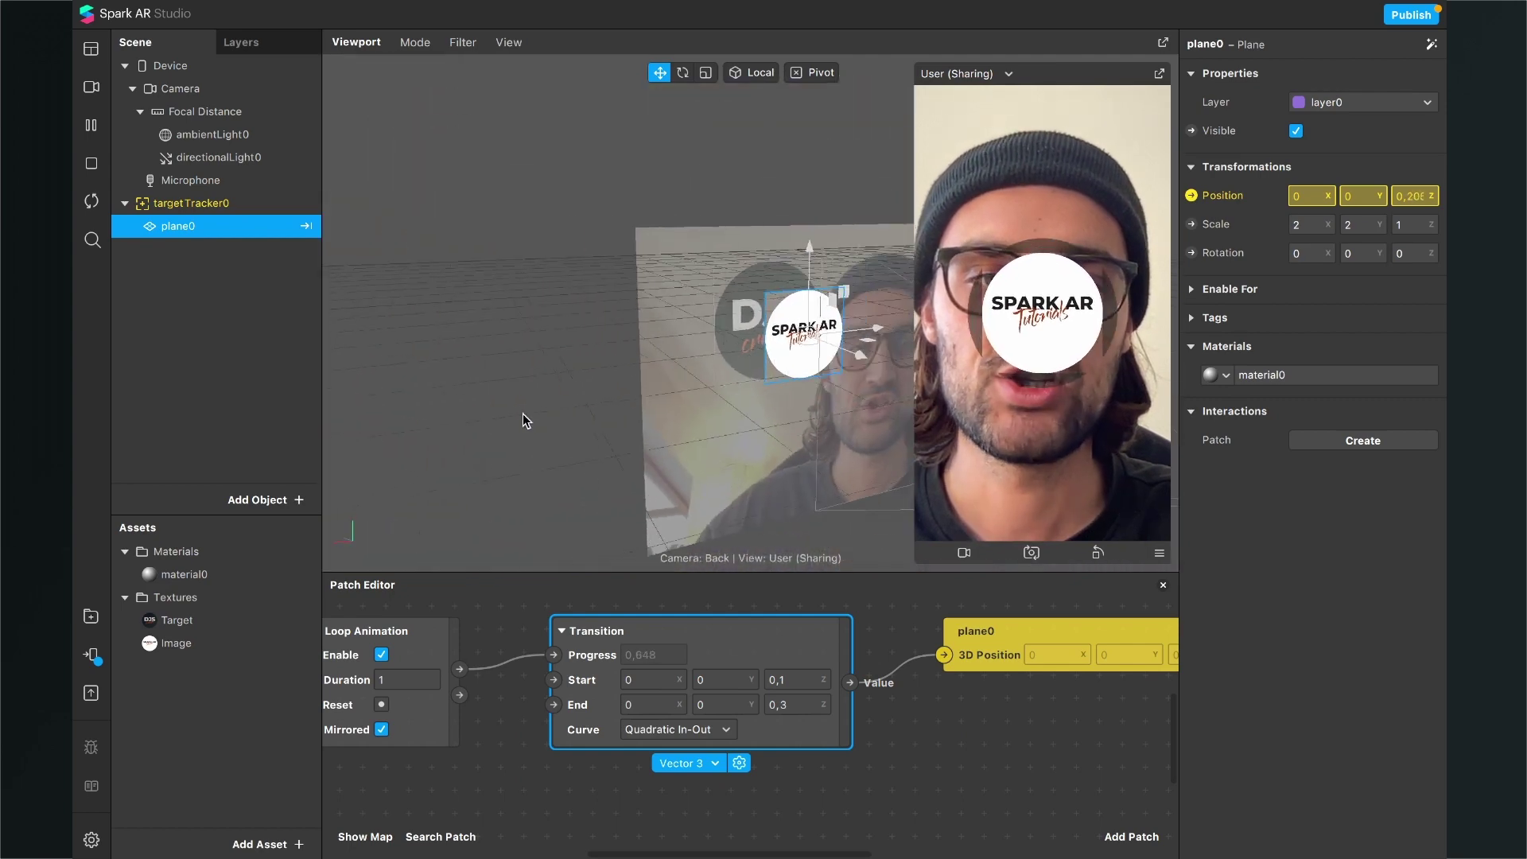
{"action": "left_click_drag", "start_coordinate": [537, 413], "coordinate": [567, 413]}
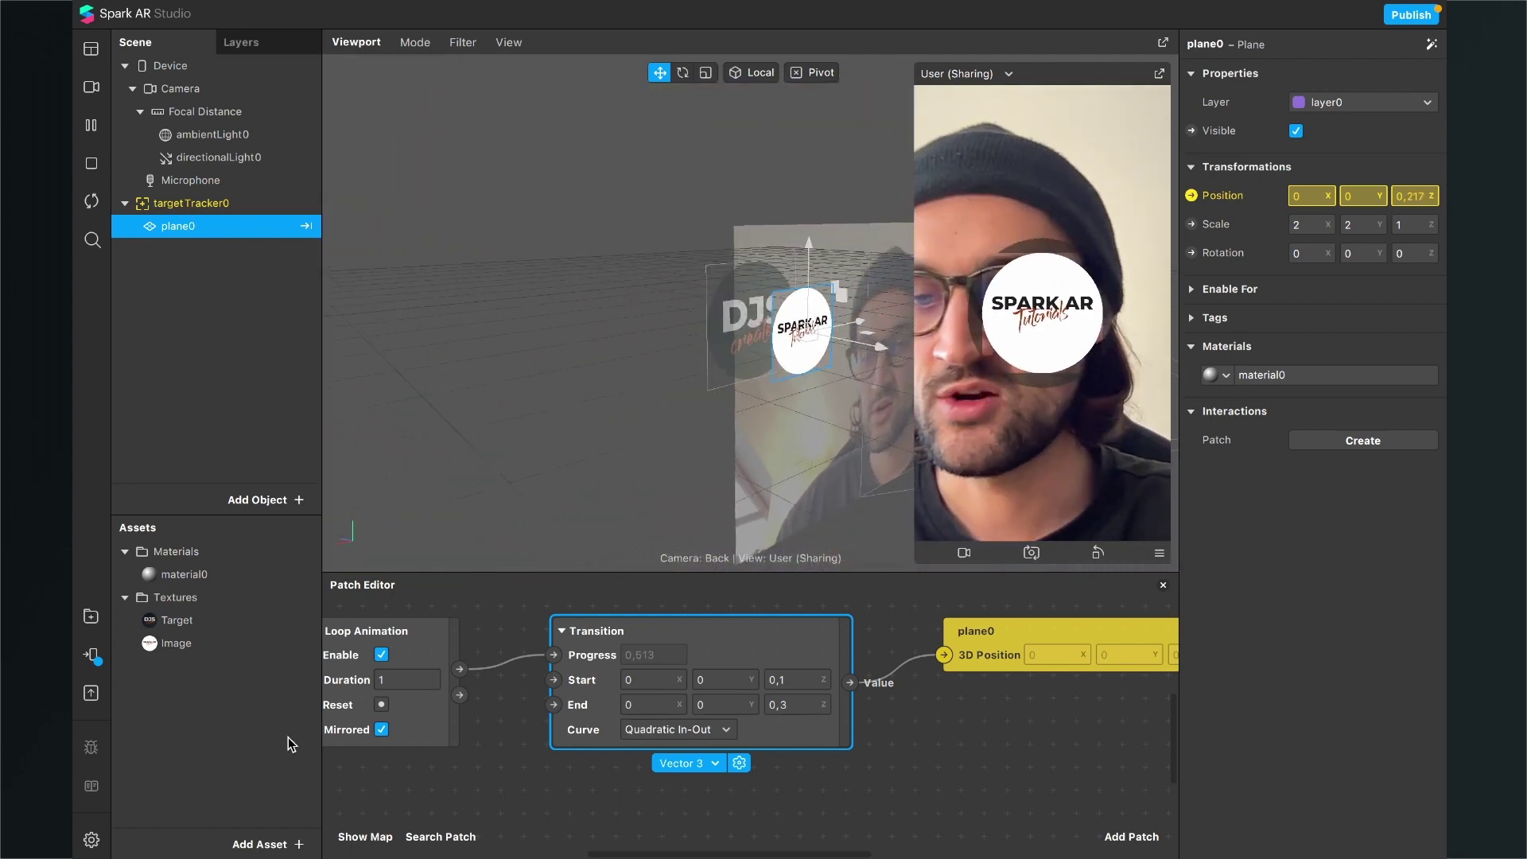
Insert a Particle System by searching 'part' and nest emitter0 under targetTracker0.
{"action": "left_click", "coordinate": [282, 500]}
{"action": "type", "text": "part"}
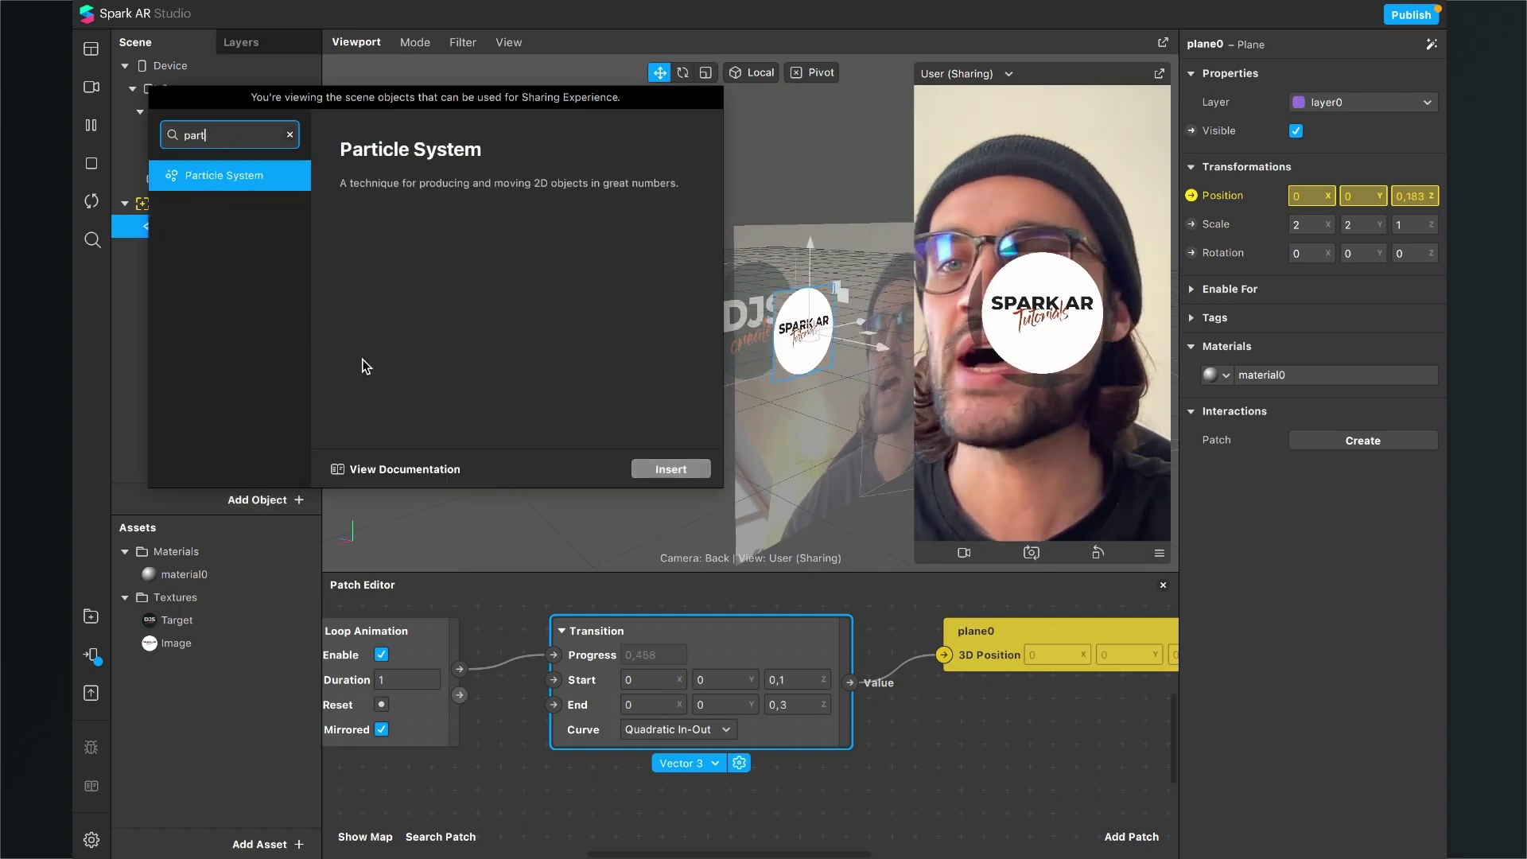
{"action": "left_click", "coordinate": [681, 467]}
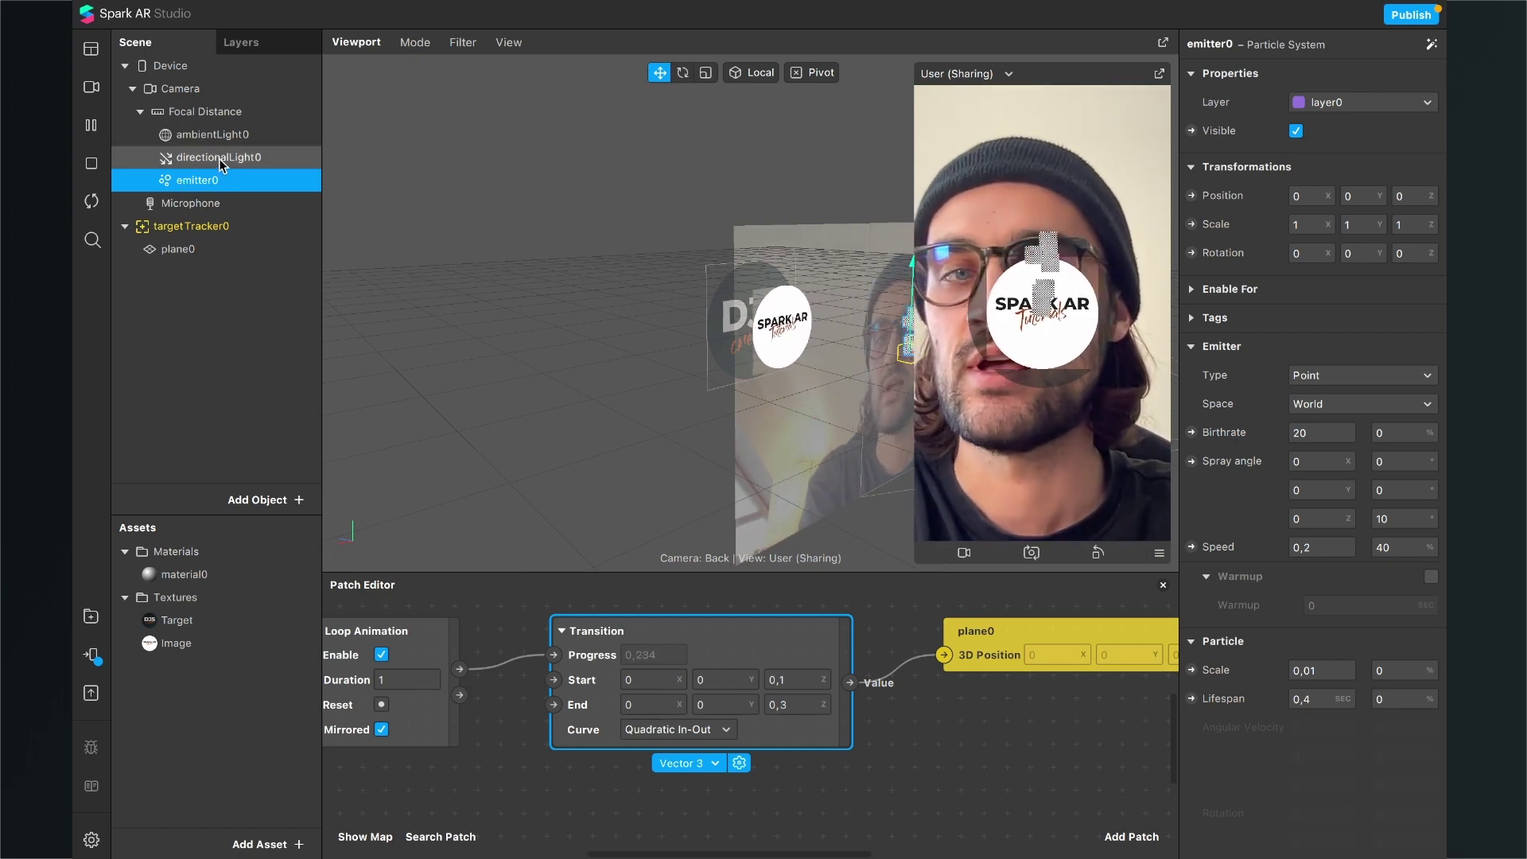
{"action": "left_click_drag", "start_coordinate": [218, 192], "coordinate": [213, 242]}
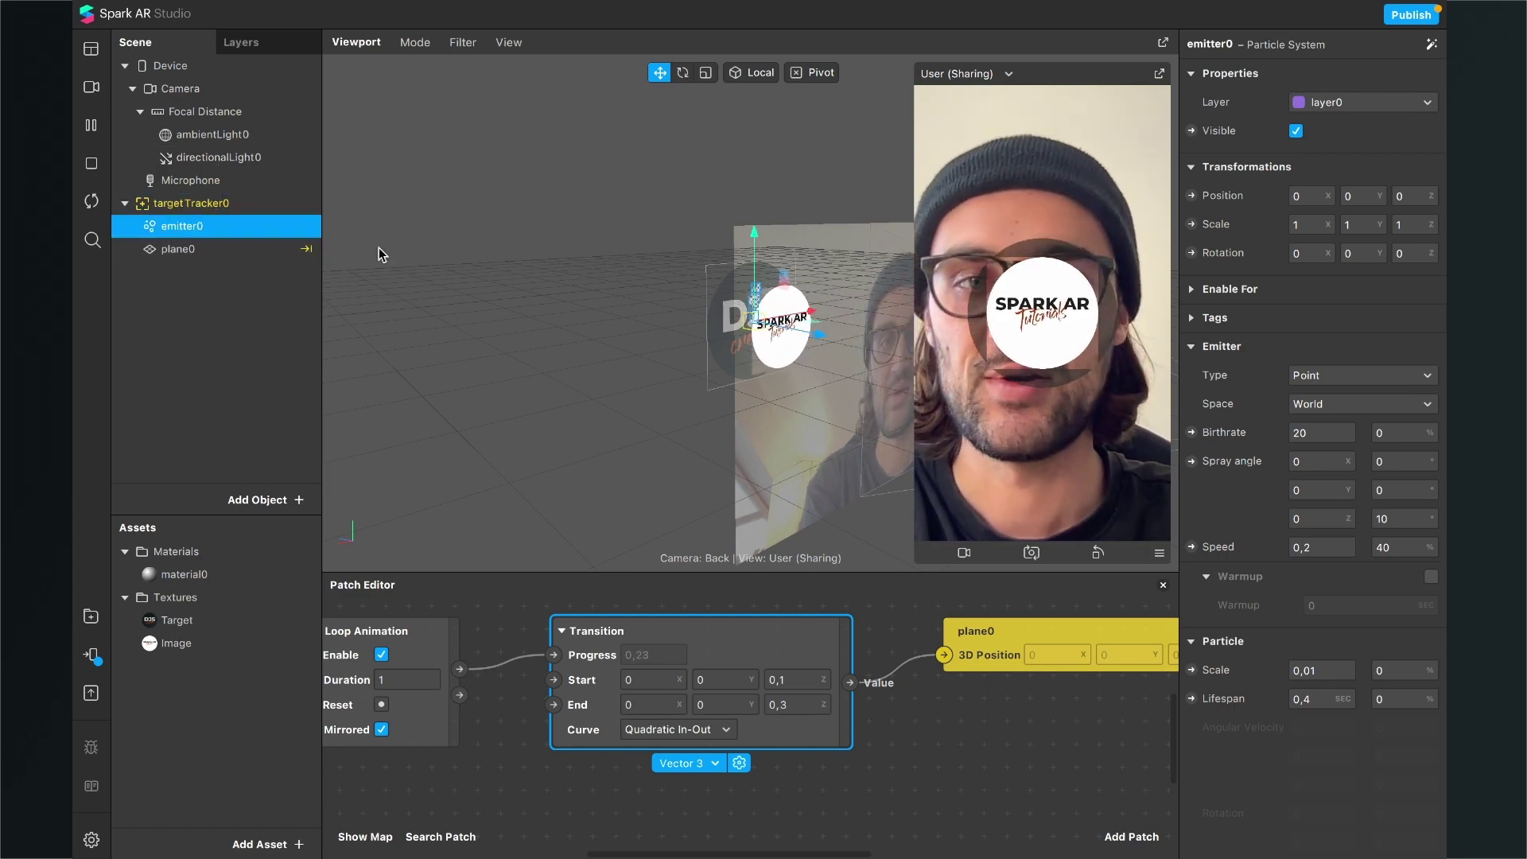
{"action": "middle_click_drag", "start_coordinate": [786, 328], "coordinate": [606, 496]}
{"action": "scroll", "coordinate": [708, 372], "scroll_direction": "up", "scroll_amount": 5}
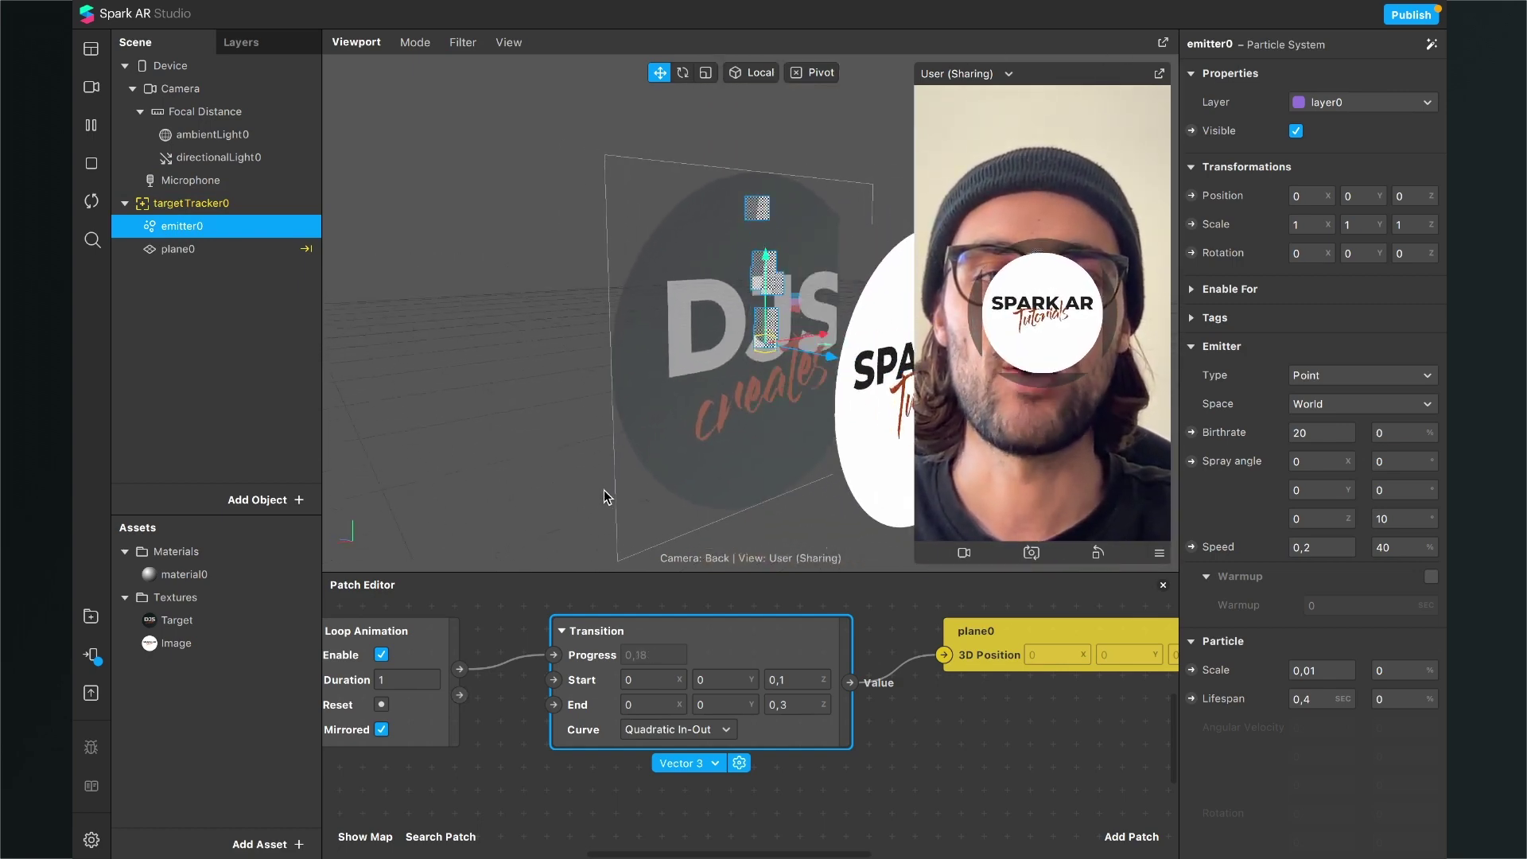
Hide plane0, the Spark AR Tutorials plane, and select emitter0.
{"action": "left_click", "coordinate": [221, 246]}
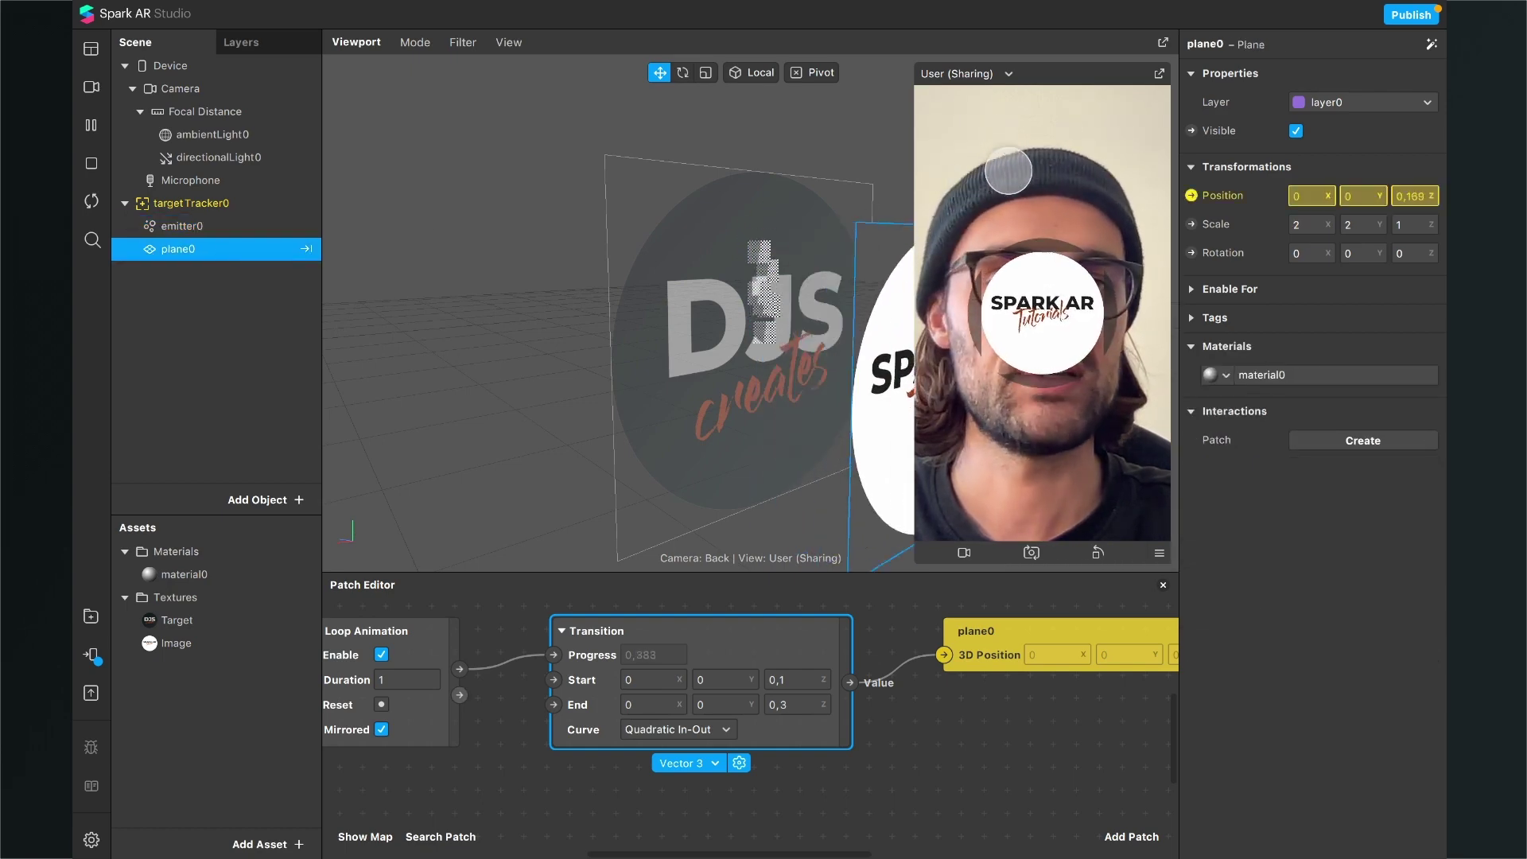
{"action": "left_click", "coordinate": [1296, 131]}
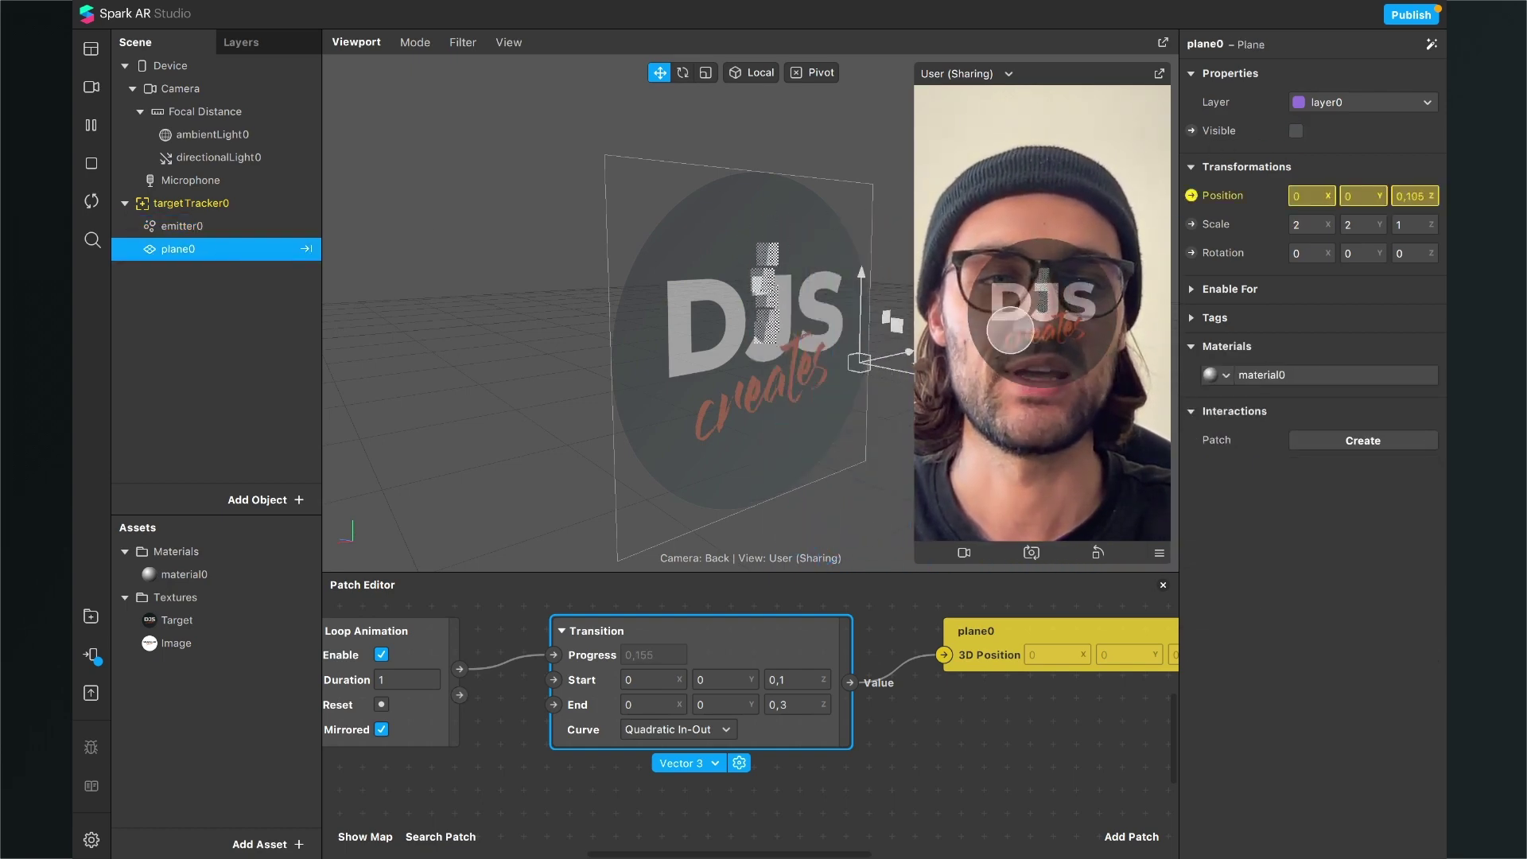
{"action": "left_click", "coordinate": [208, 220]}
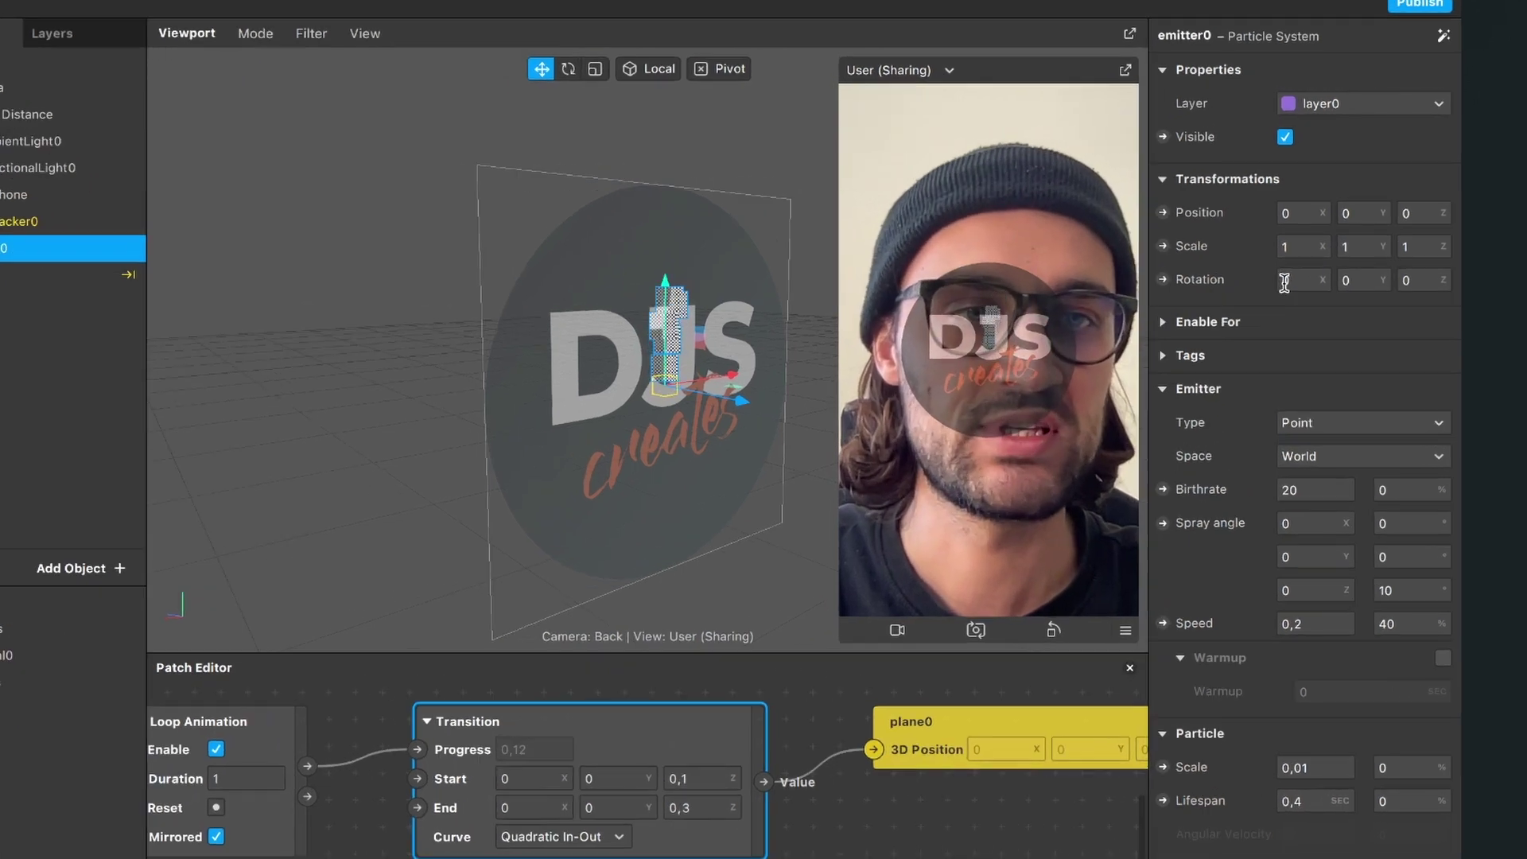
Rotate emitter0 90° on X and set both spray angle spread values to 90.
{"action": "left_click", "coordinate": [1283, 280]}
{"action": "type", "text": "90"}
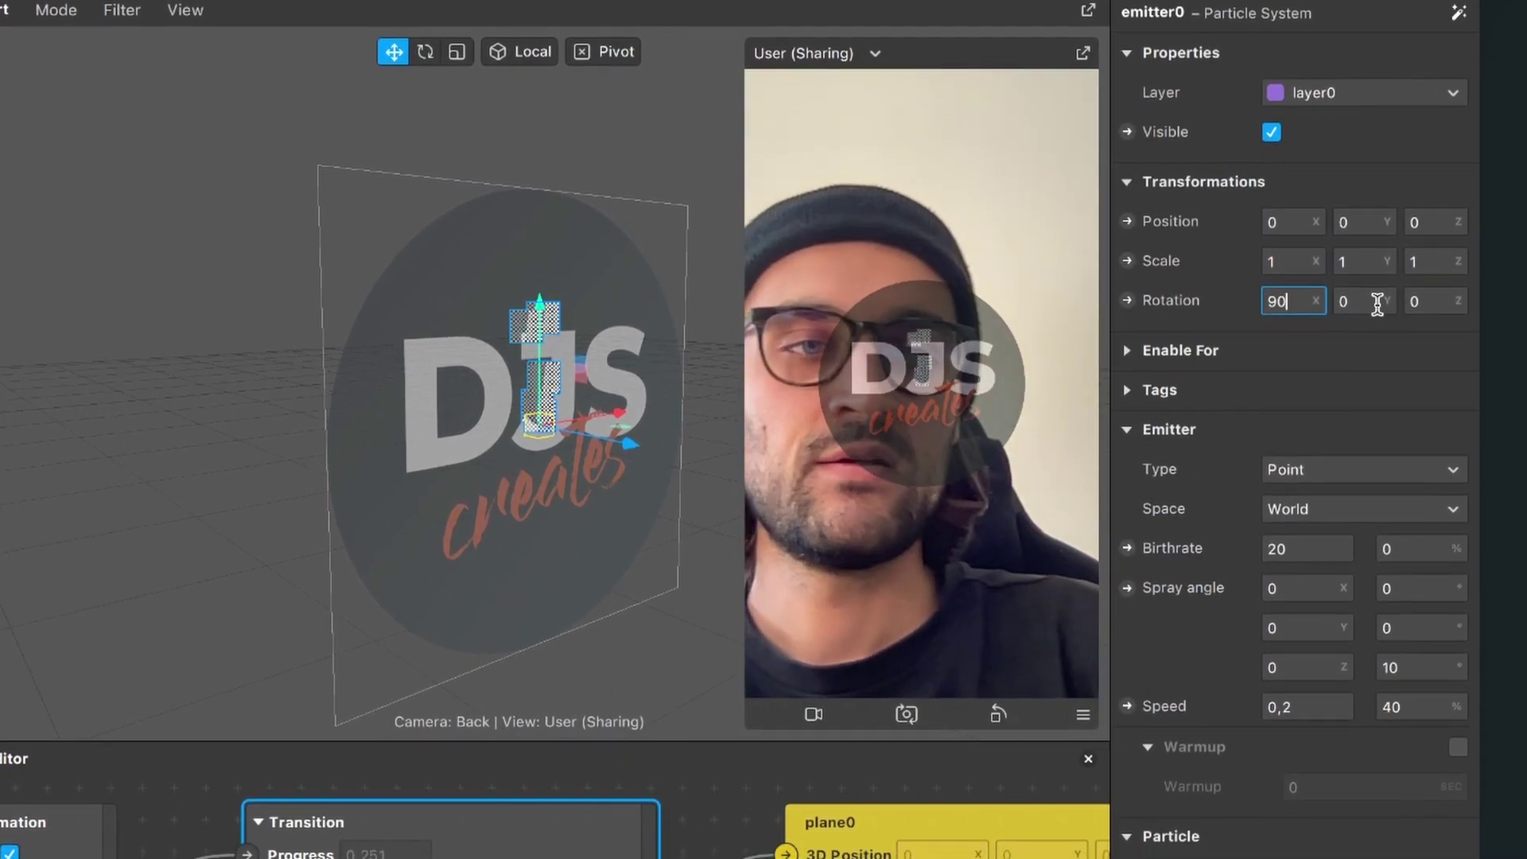
{"action": "key", "text": "Return"}
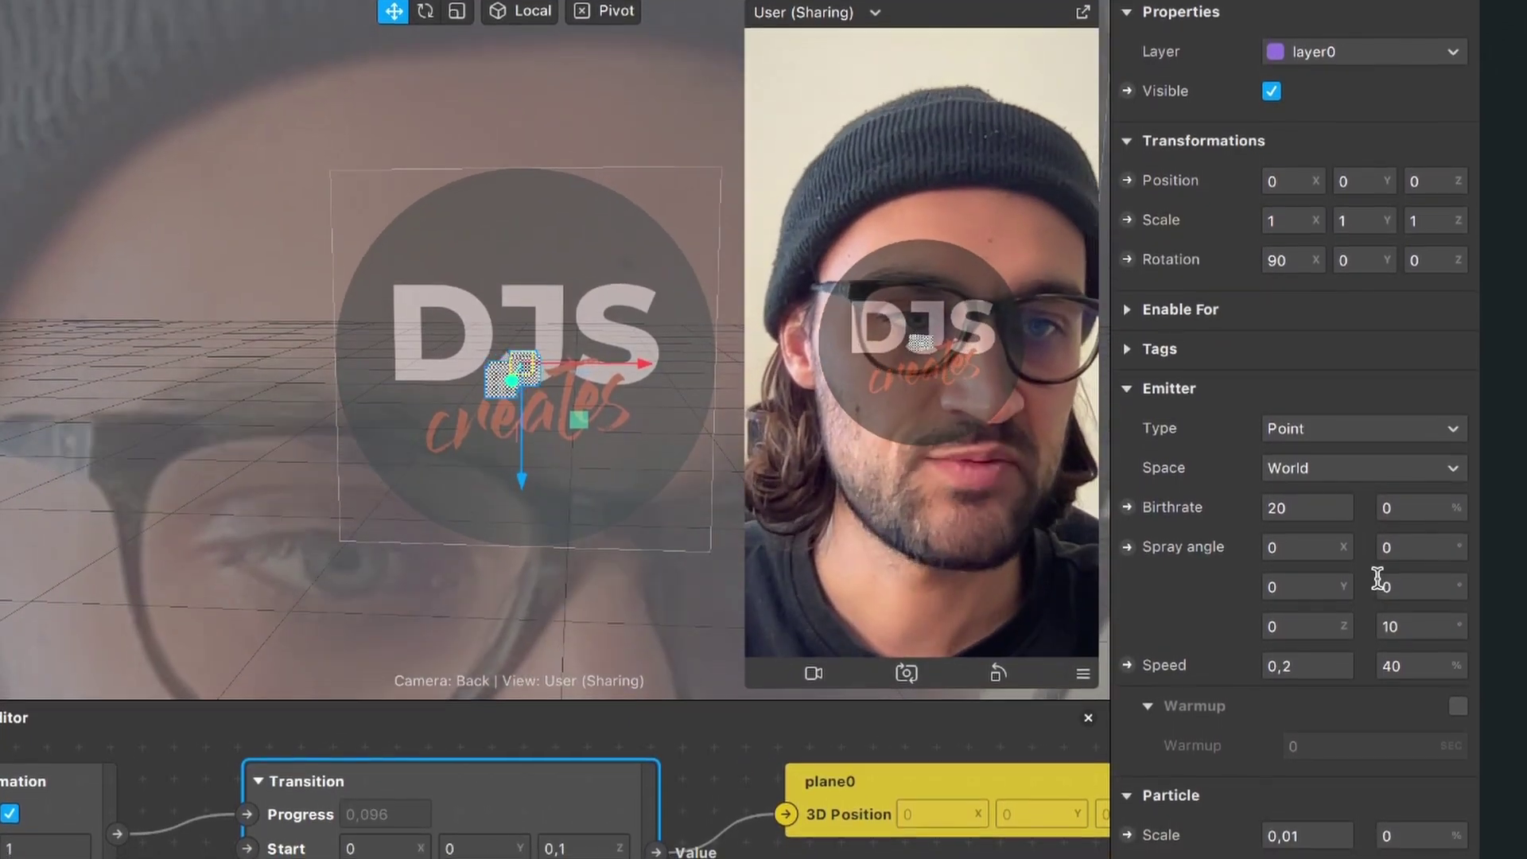
{"action": "double_click", "coordinate": [1404, 624]}
{"action": "type", "text": "9"}
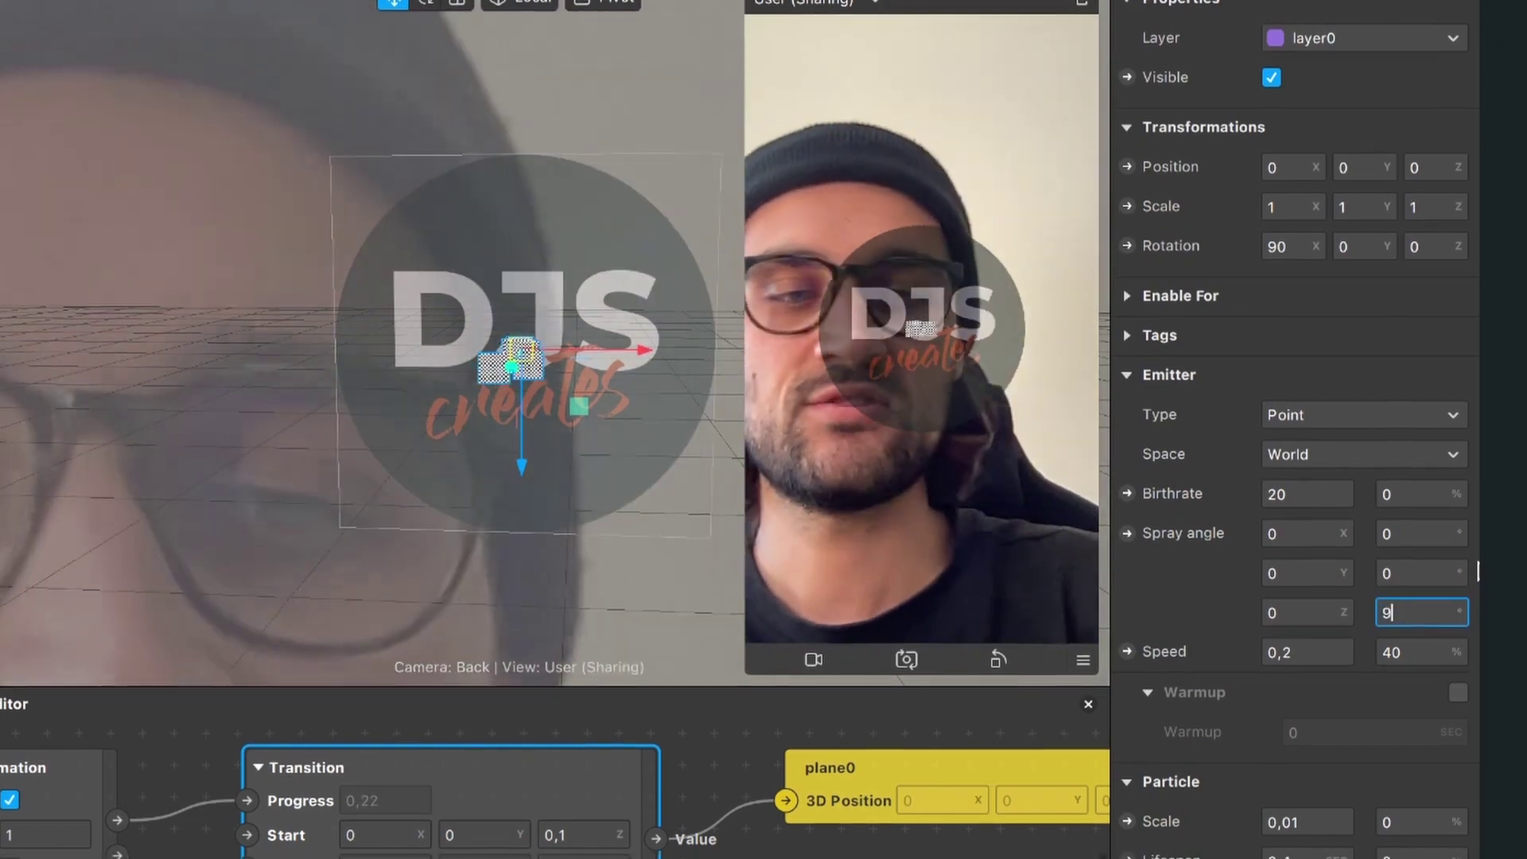
{"action": "type", "text": "0"}
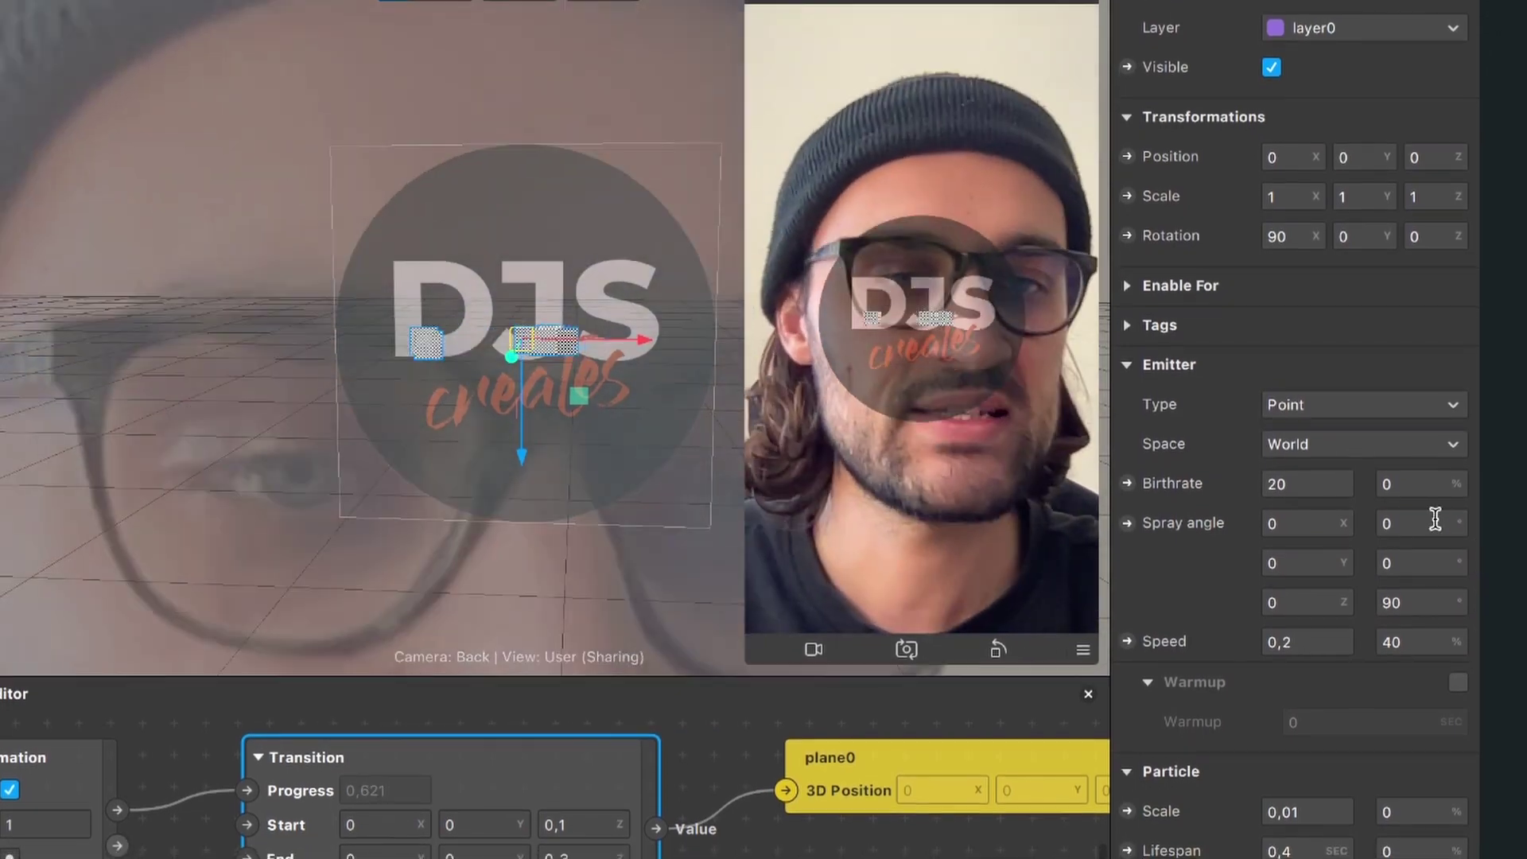
{"action": "left_click", "coordinate": [1420, 535]}
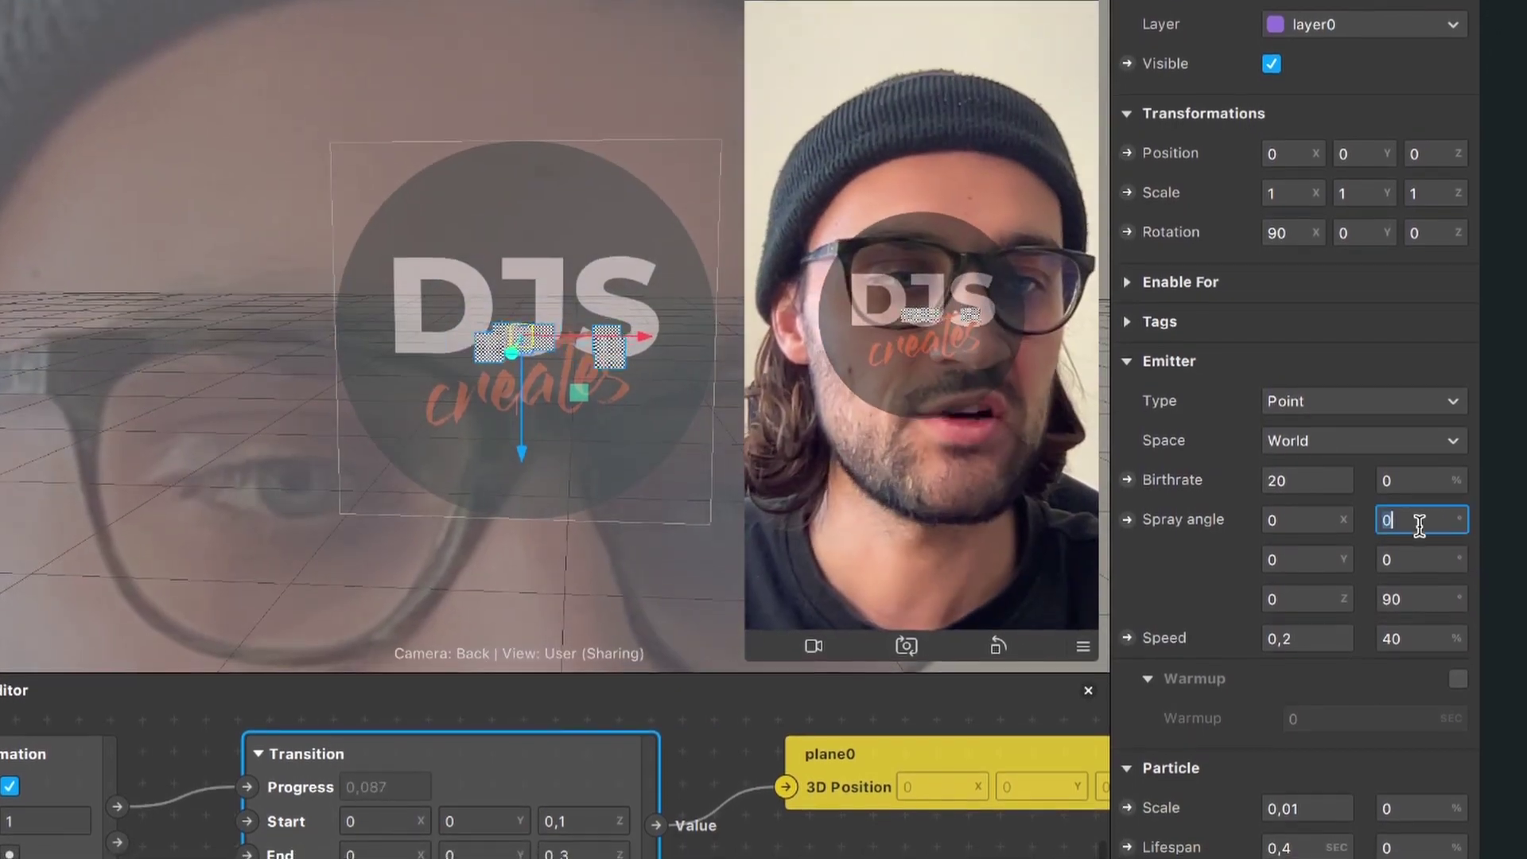
{"action": "type", "text": "90"}
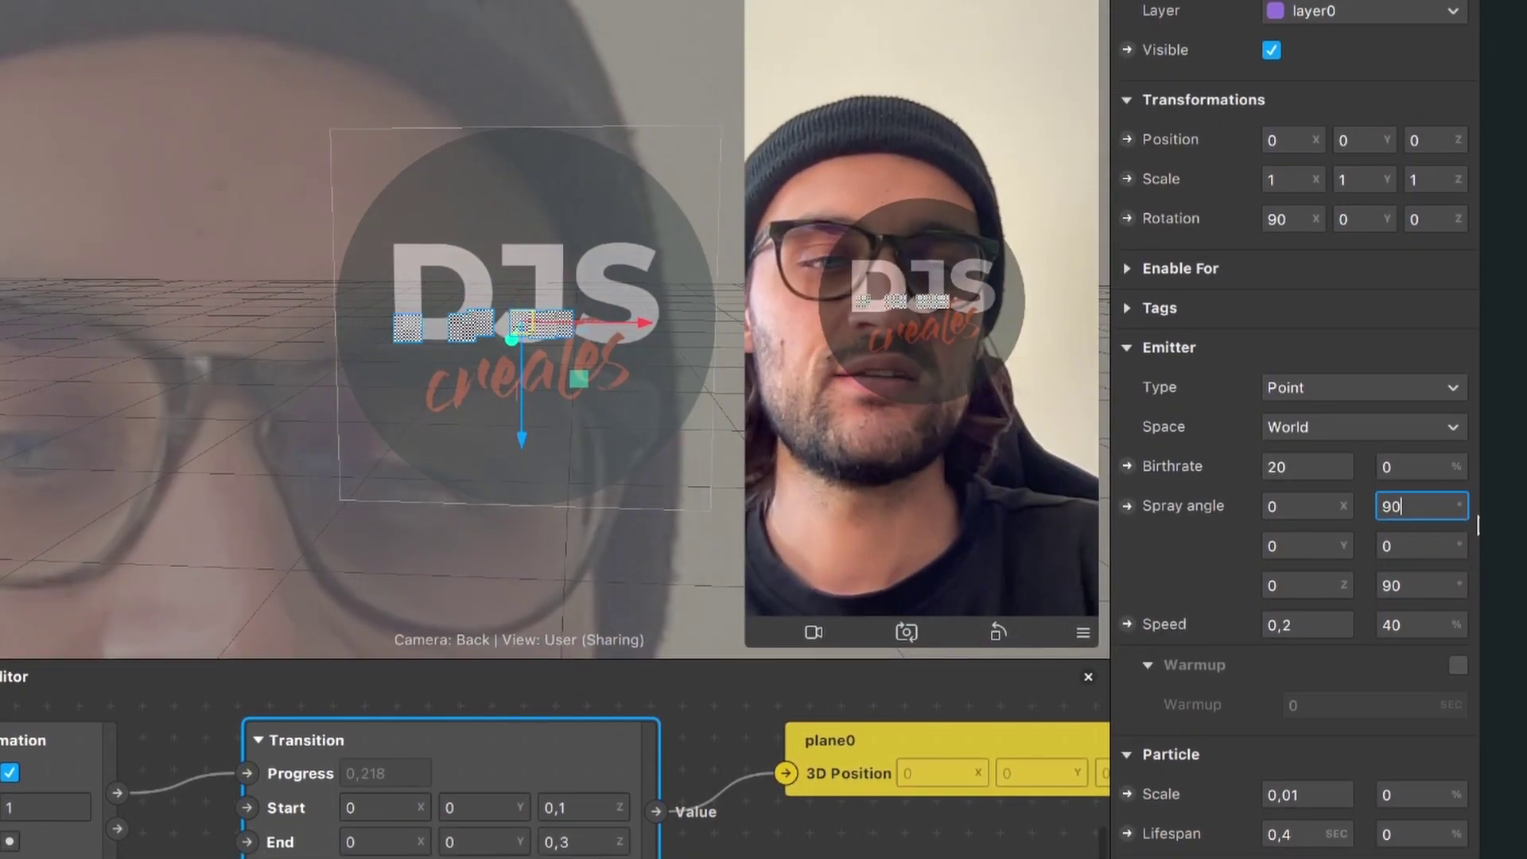
{"action": "key", "text": "Return"}
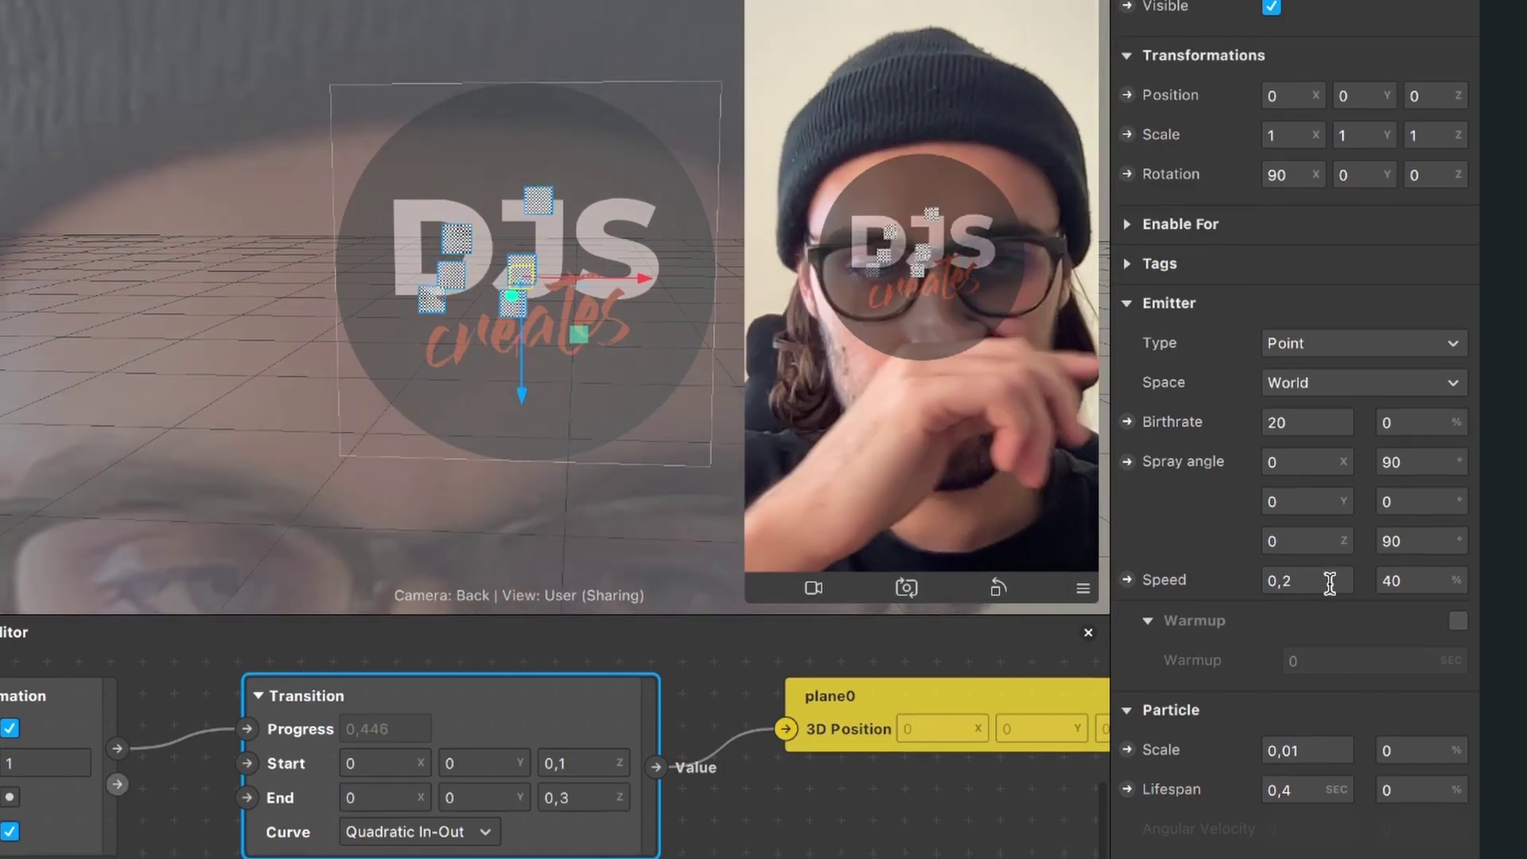
Lower the emitter's particle speed to 0,1.
{"action": "left_click", "coordinate": [1338, 583]}
{"action": "key", "text": "BackSpace"}
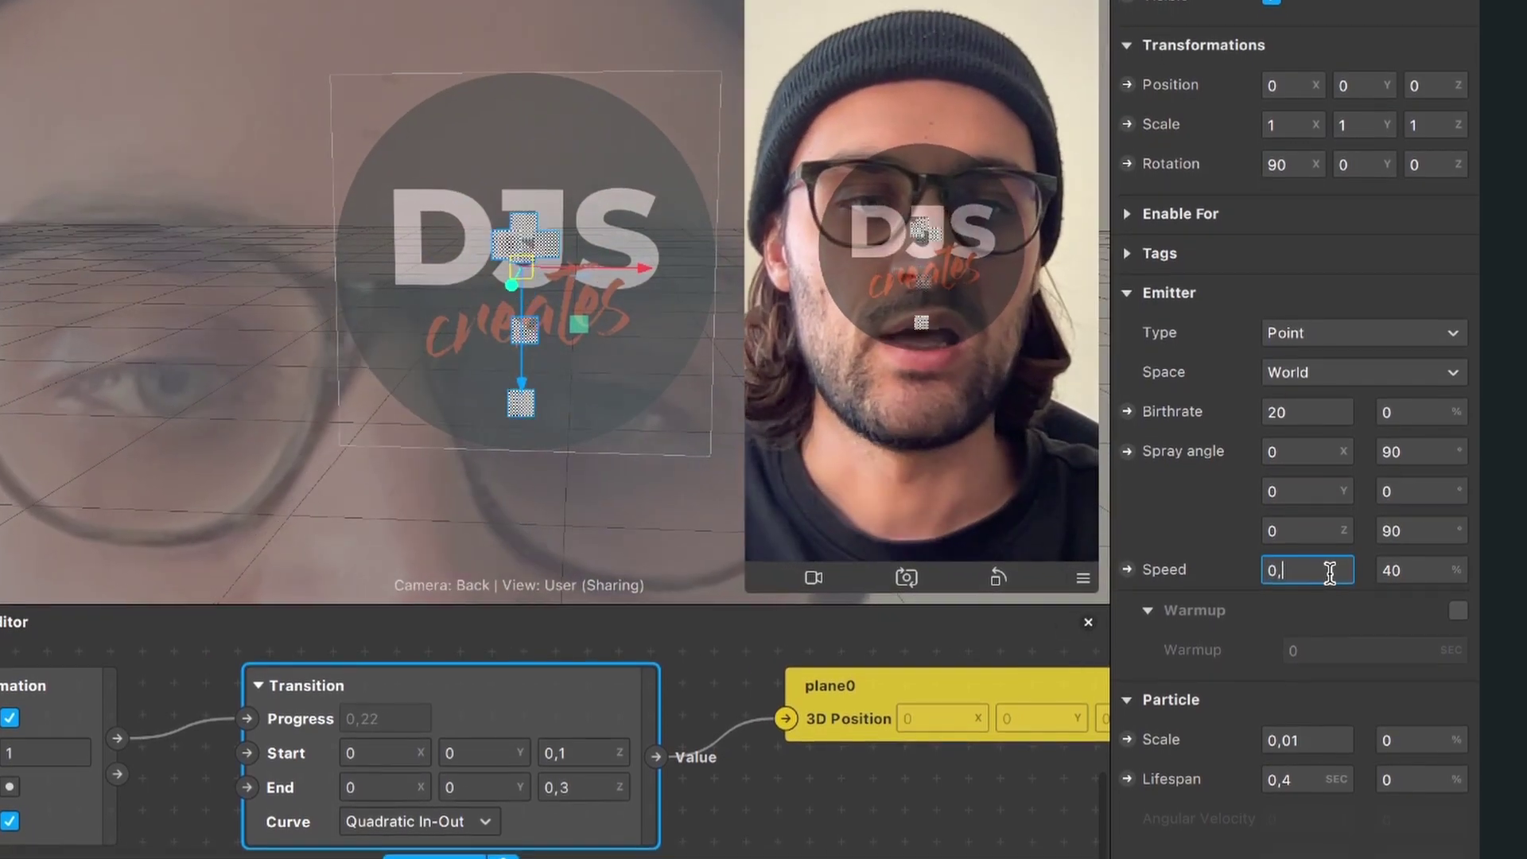
{"action": "type", "text": "1"}
{"action": "key", "text": "Return"}
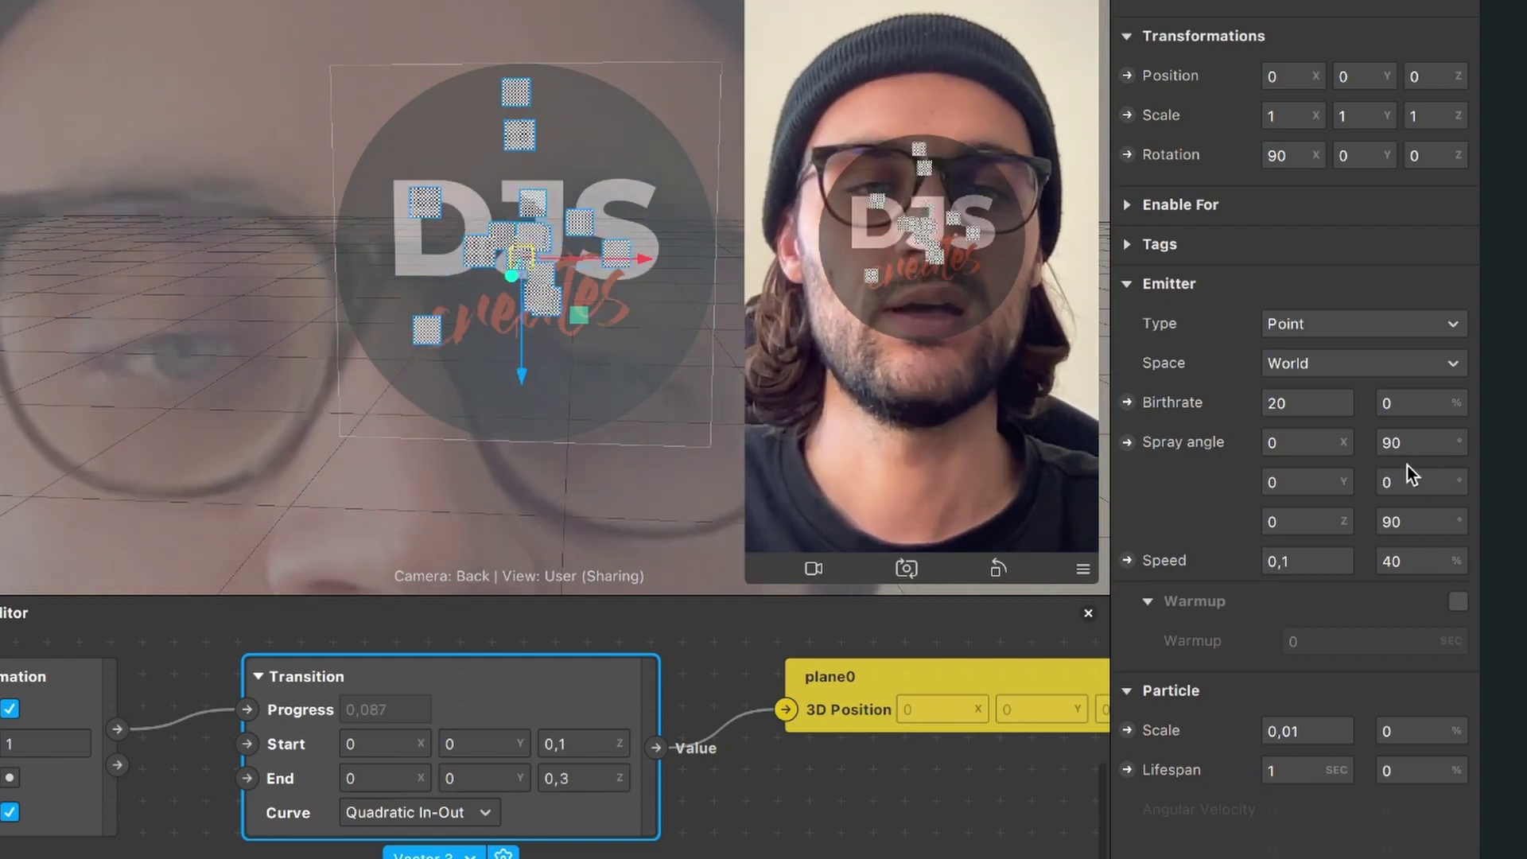
Change emitter0's particle shape to Sphere and assign a newly created material, material1.
{"action": "scroll", "coordinate": [1339, 689], "scroll_direction": "down", "scroll_amount": 5}
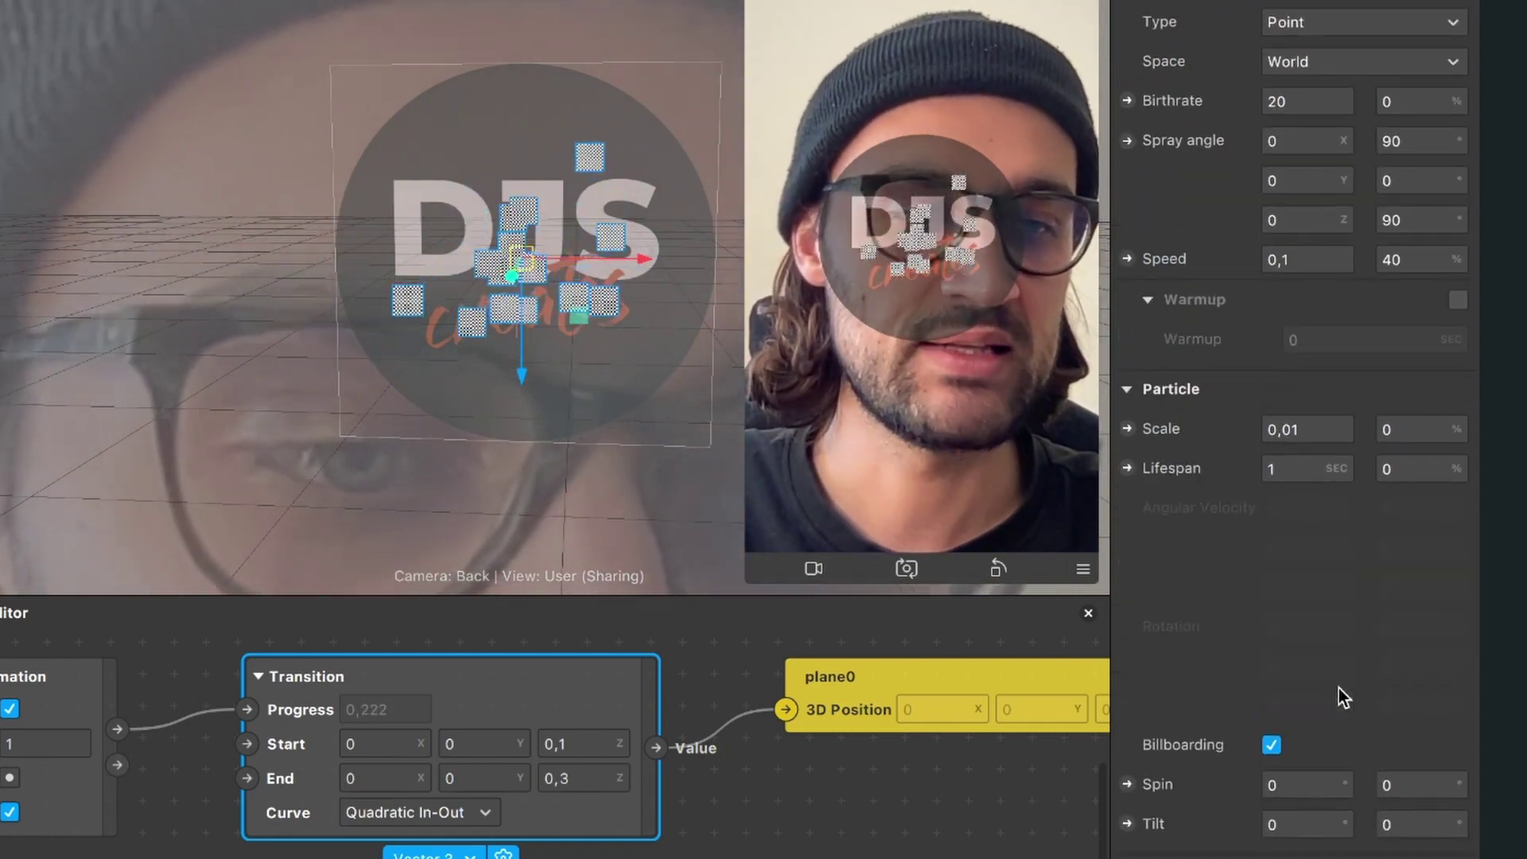
{"action": "scroll", "coordinate": [1339, 688], "scroll_direction": "down", "scroll_amount": 2}
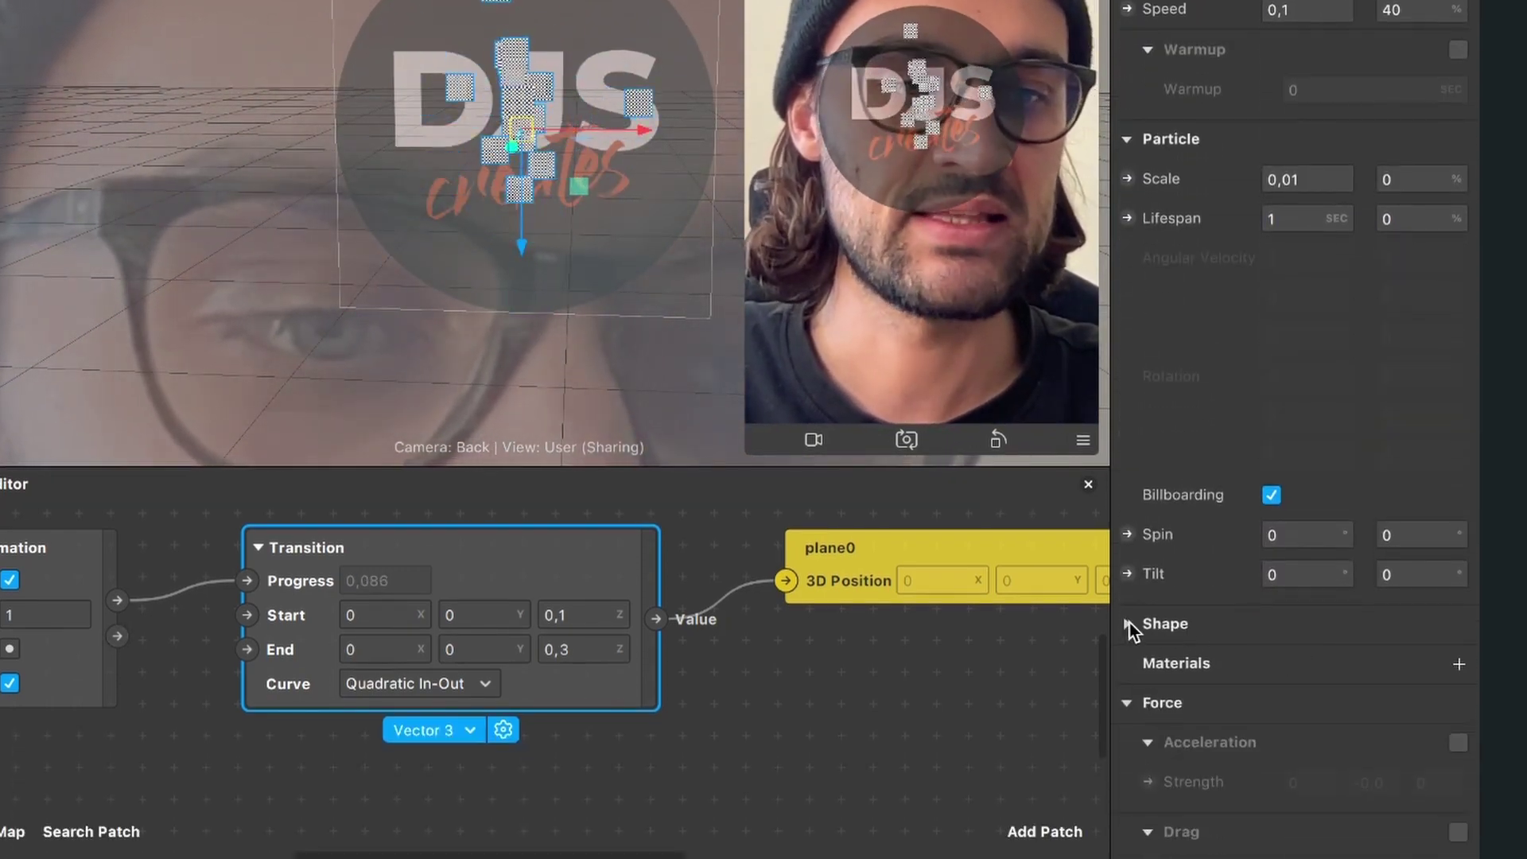
{"action": "left_click", "coordinate": [1128, 624]}
{"action": "scroll", "coordinate": [1272, 637], "scroll_direction": "down", "scroll_amount": 1}
{"action": "left_click", "coordinate": [1357, 638]}
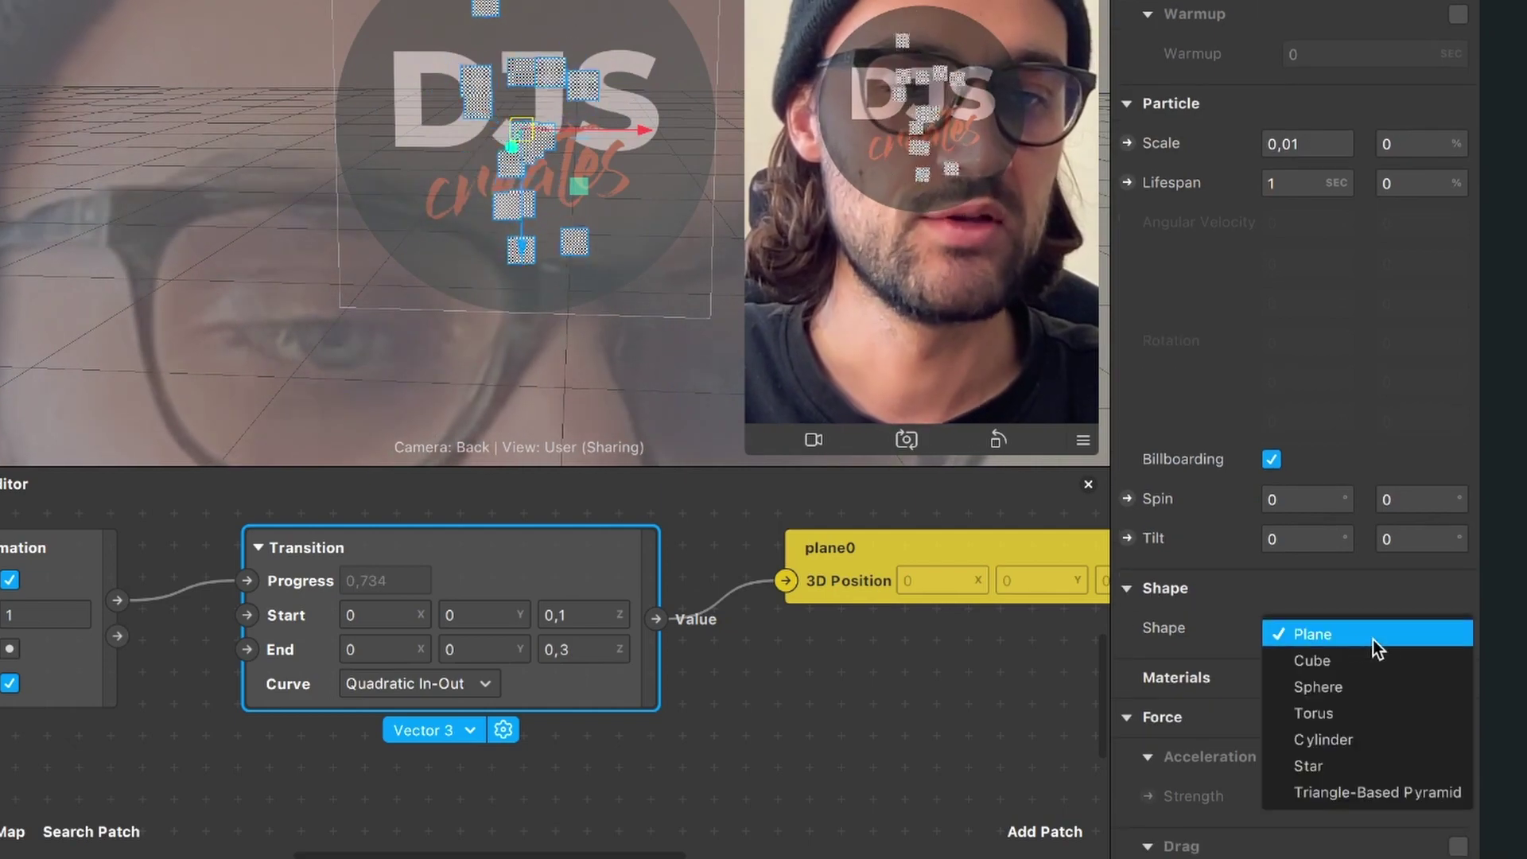
{"action": "left_click", "coordinate": [1344, 695]}
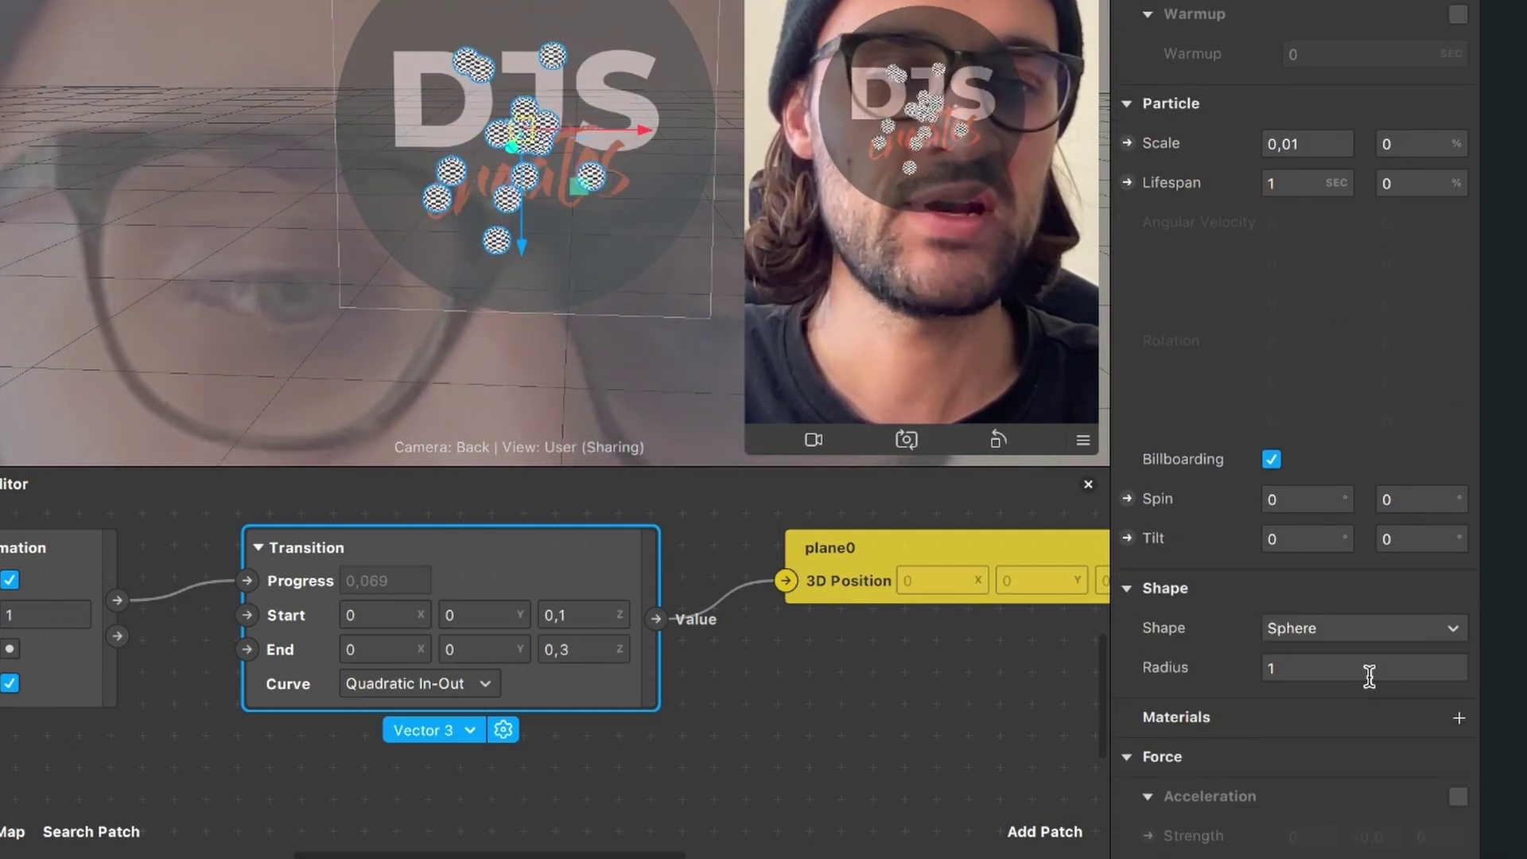
{"action": "left_click", "coordinate": [1459, 719]}
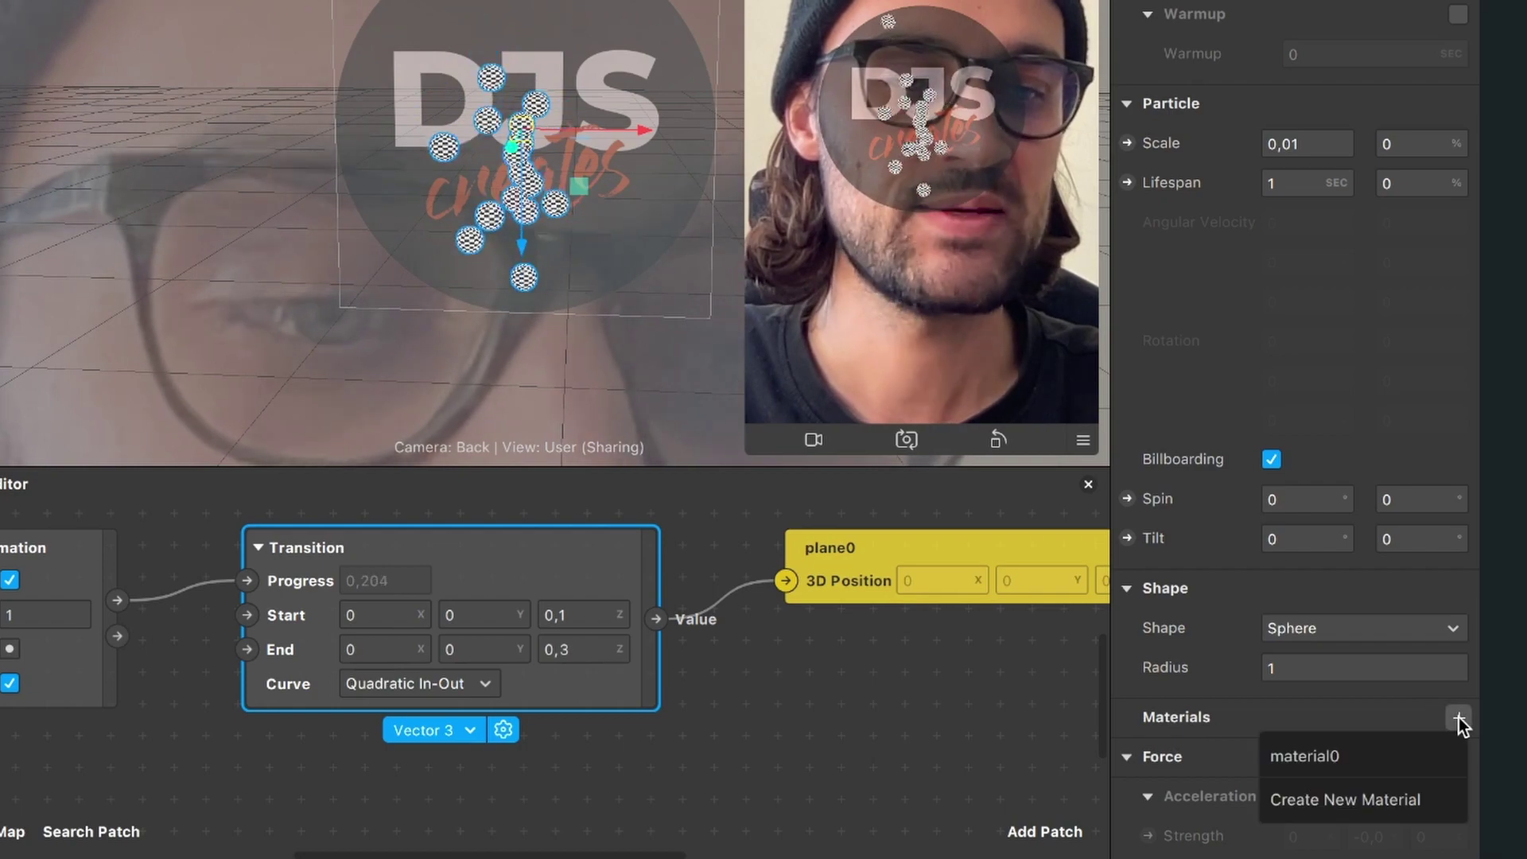
{"action": "left_click", "coordinate": [1327, 799]}
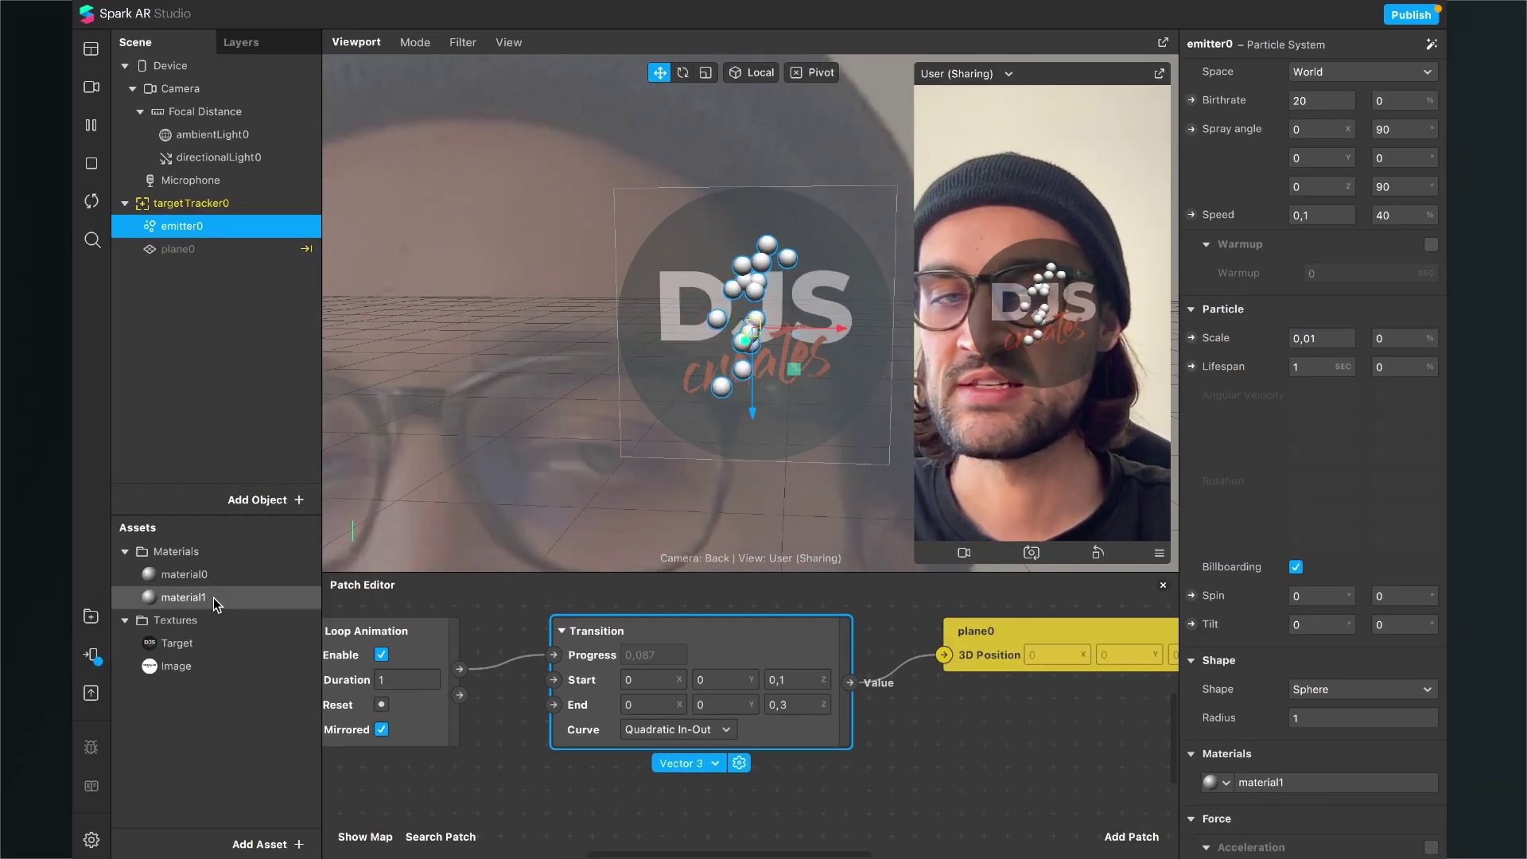
Set material1's diffuse colour to a dark brown-red preset.
{"action": "left_click", "coordinate": [184, 597]}
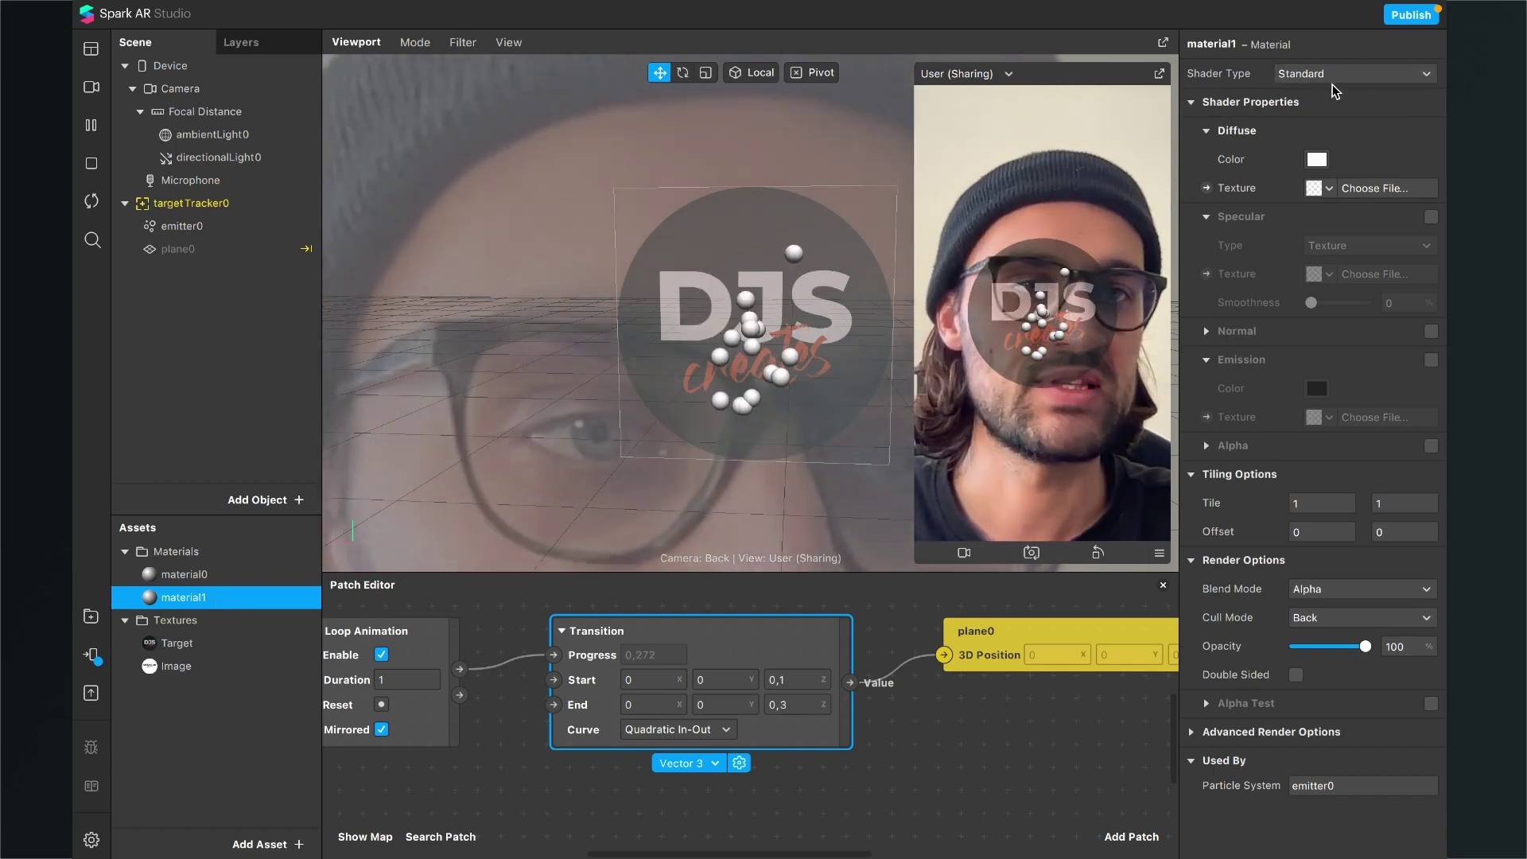
{"action": "left_click", "coordinate": [1316, 160]}
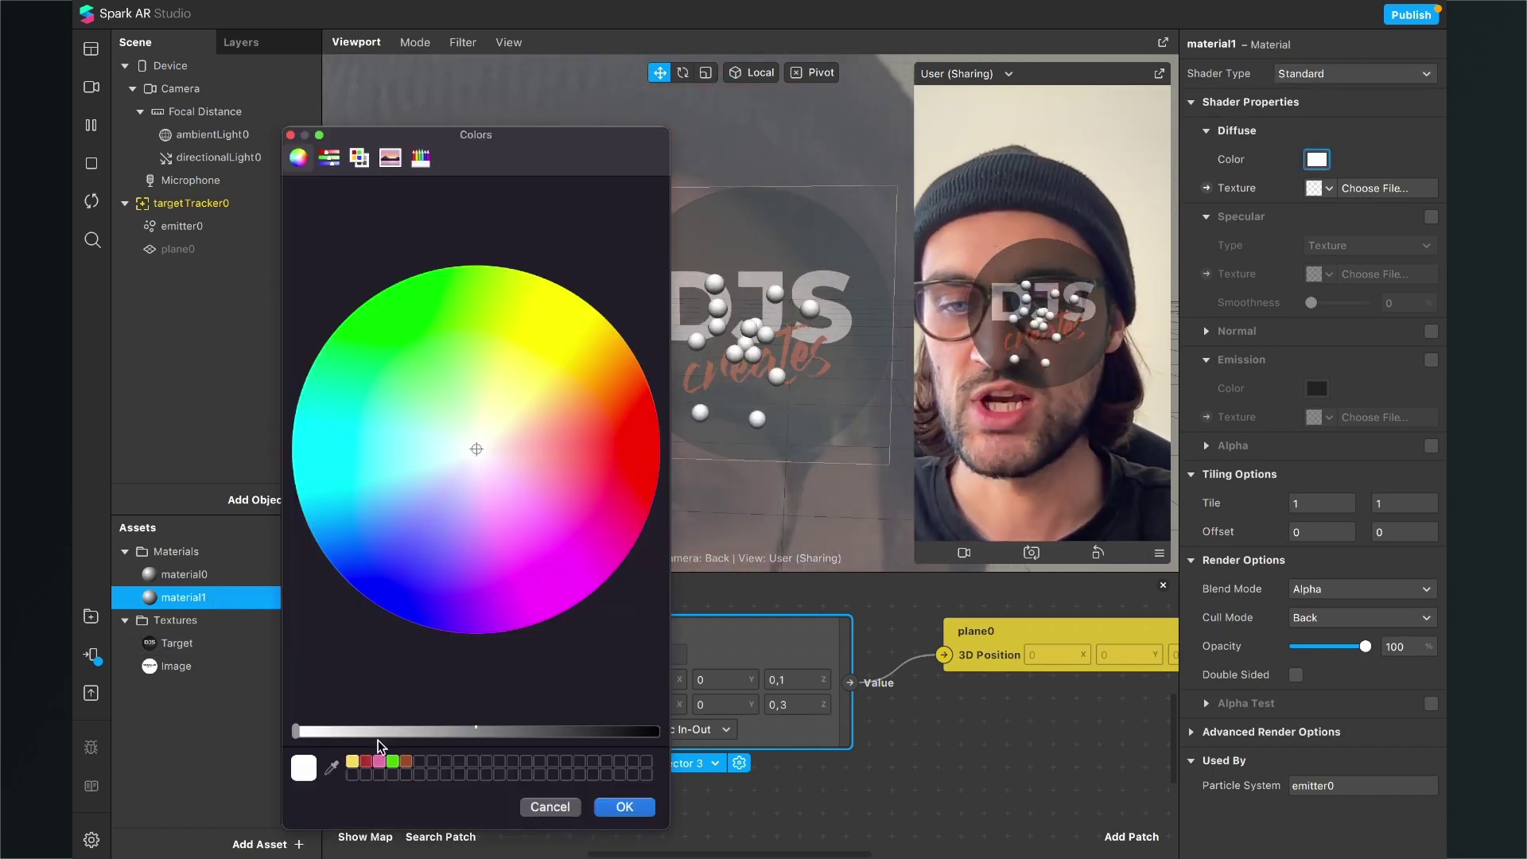
{"action": "left_click", "coordinate": [407, 763]}
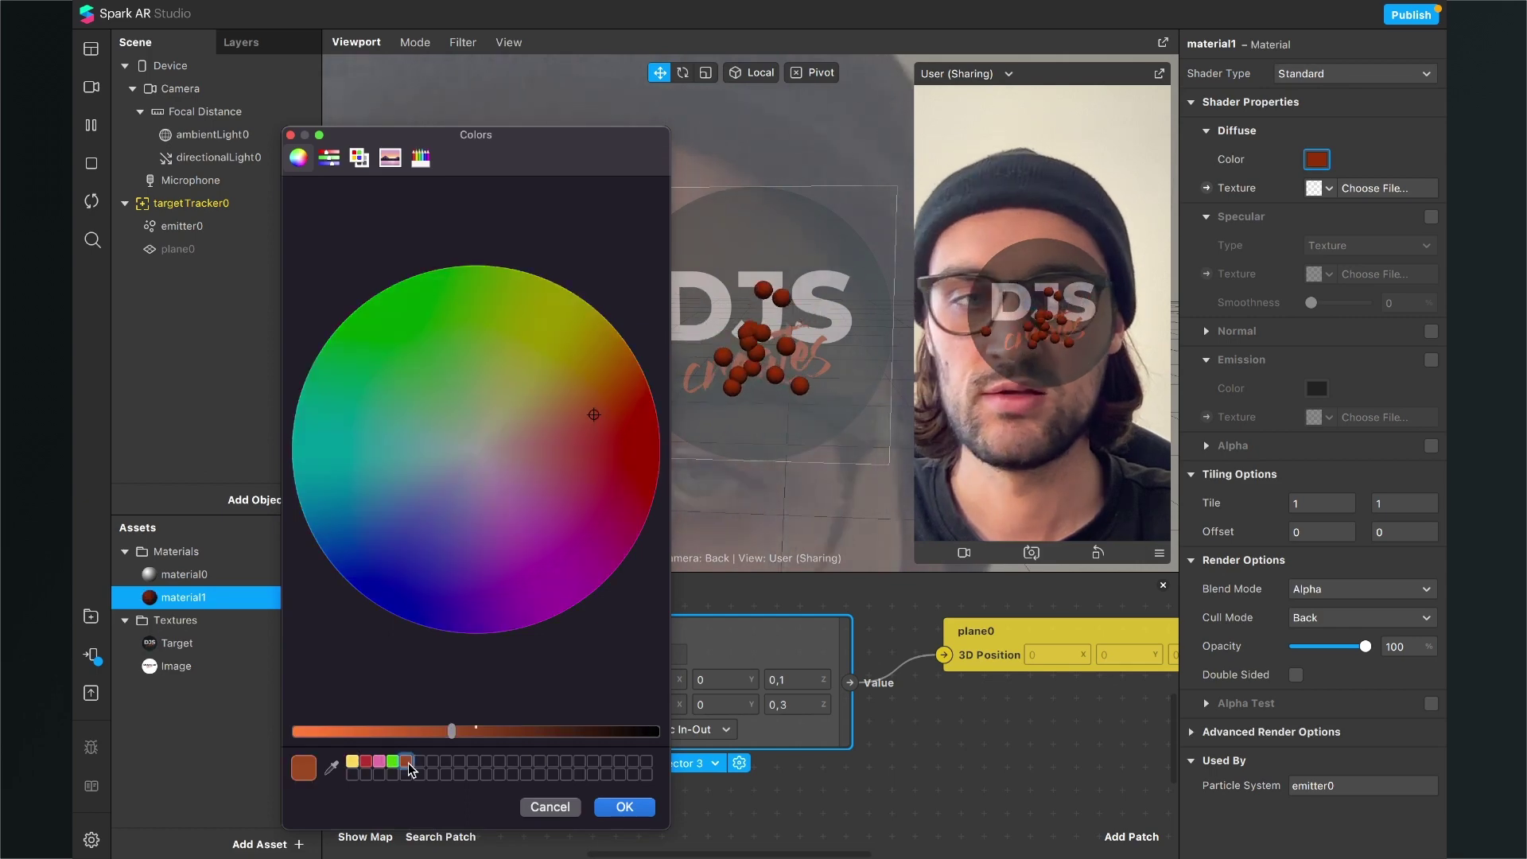
{"action": "left_click", "coordinate": [624, 807]}
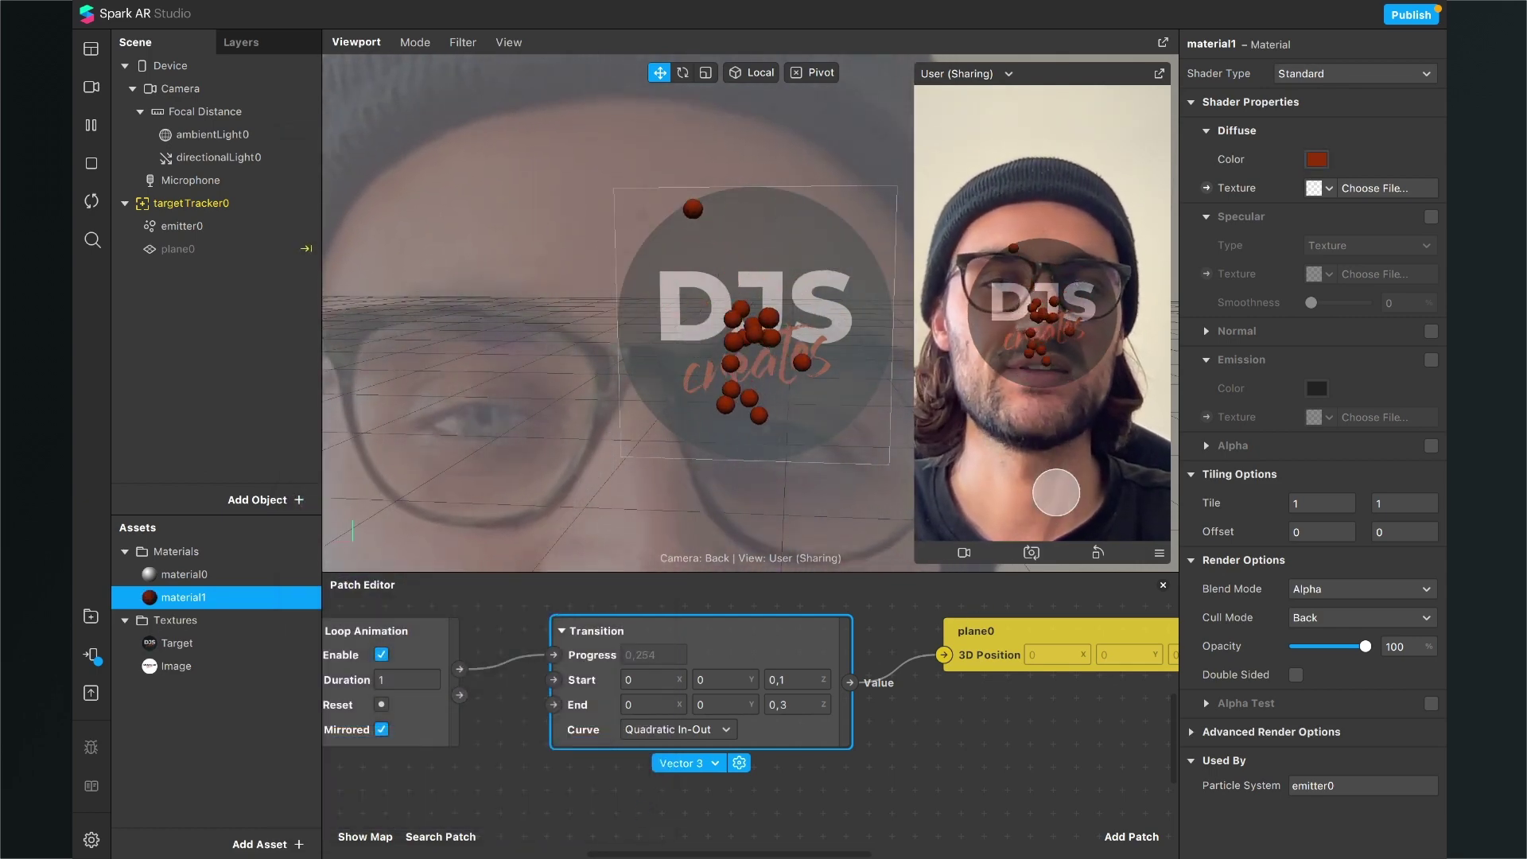
{"action": "left_click_drag", "start_coordinate": [656, 390], "coordinate": [794, 399]}
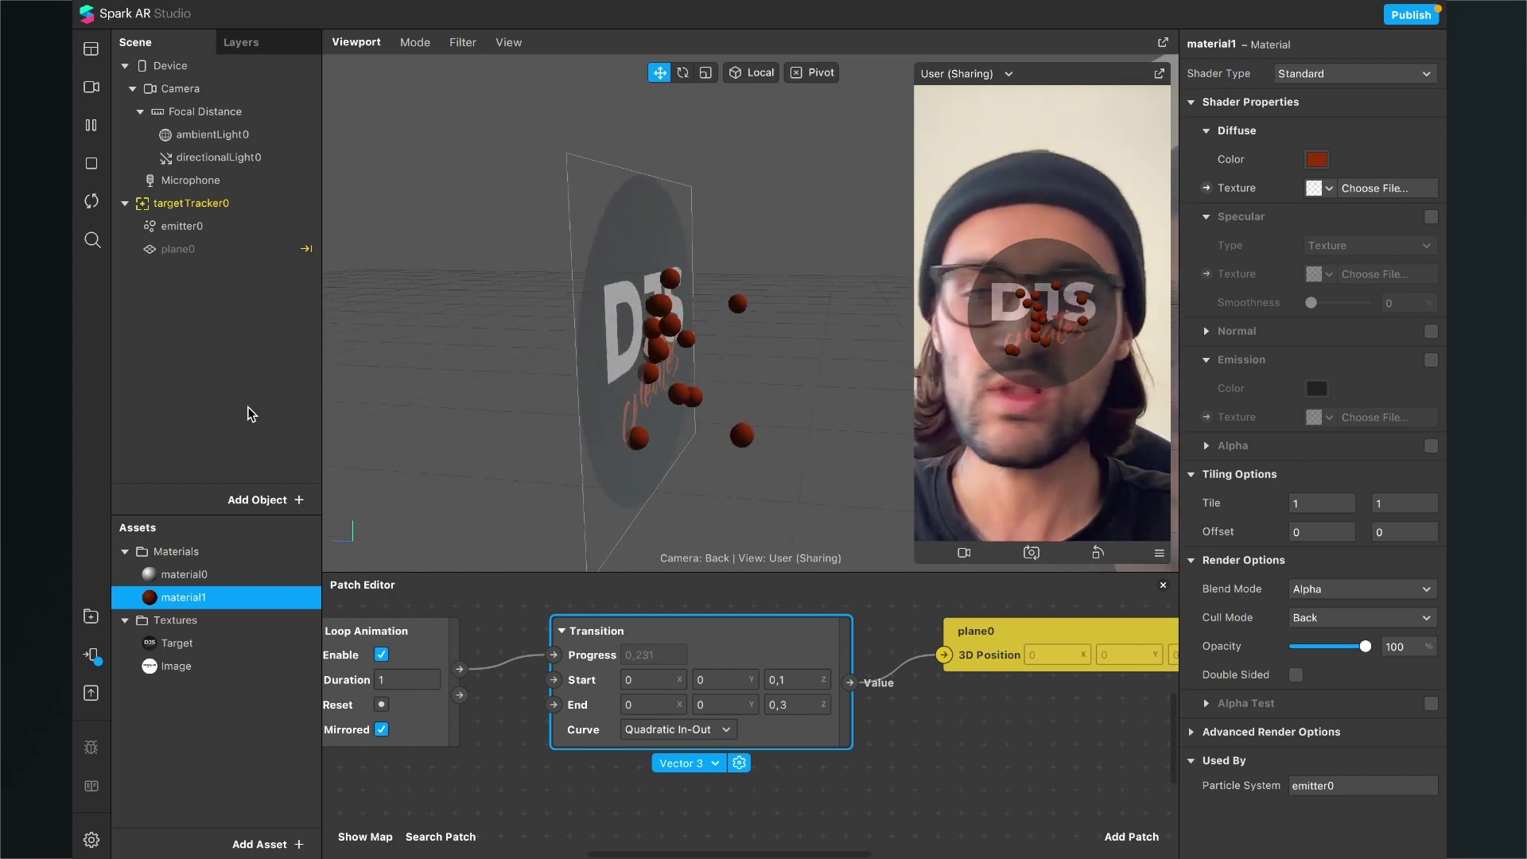
Raise emitter0's particle speed to 0,15.
{"action": "left_click", "coordinate": [179, 249]}
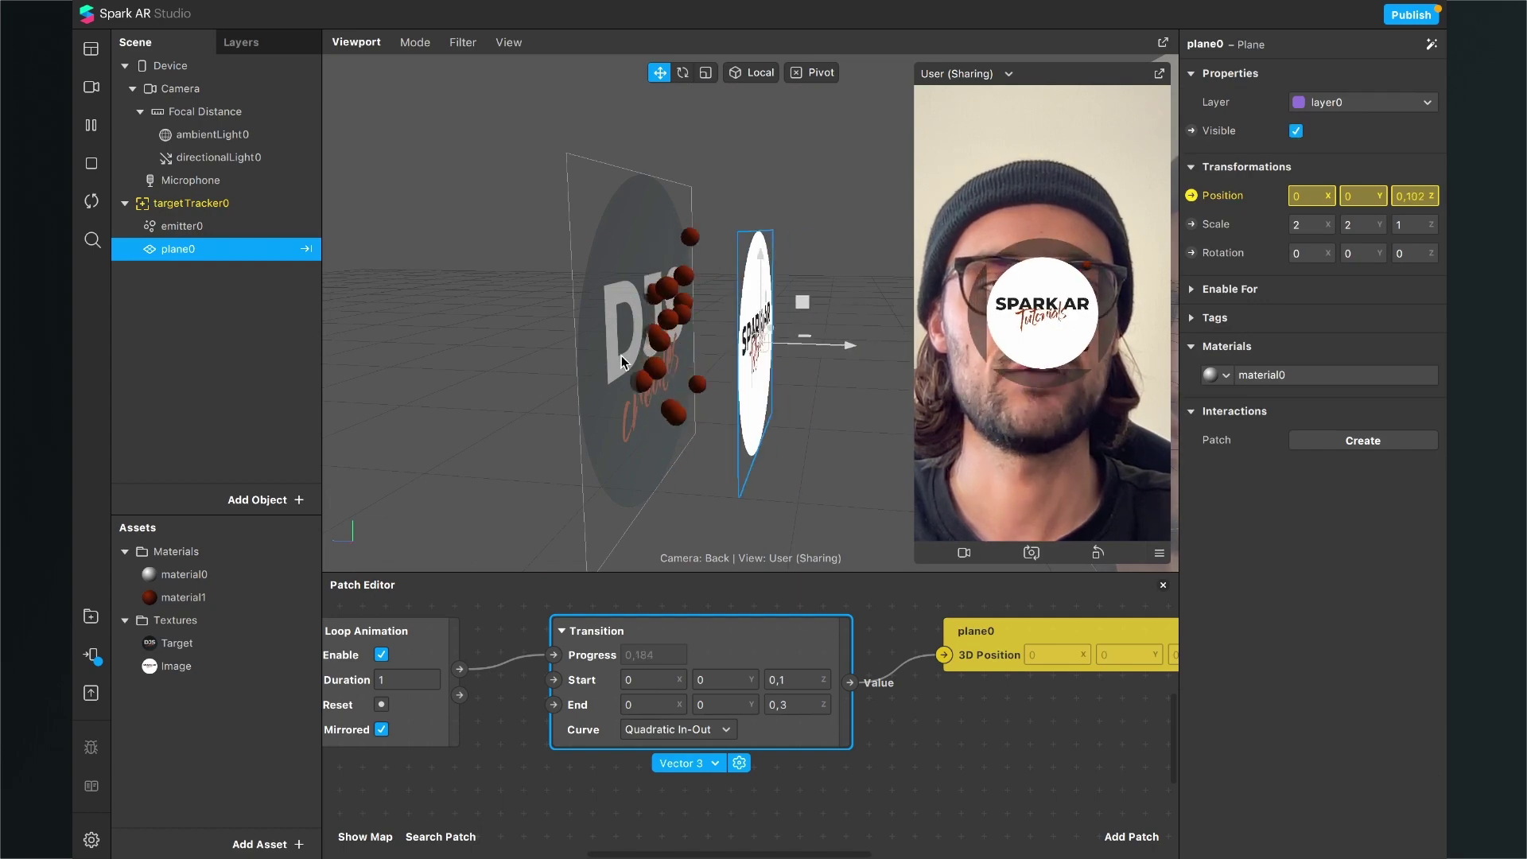
{"action": "left_click_drag", "start_coordinate": [632, 356], "coordinate": [646, 279]}
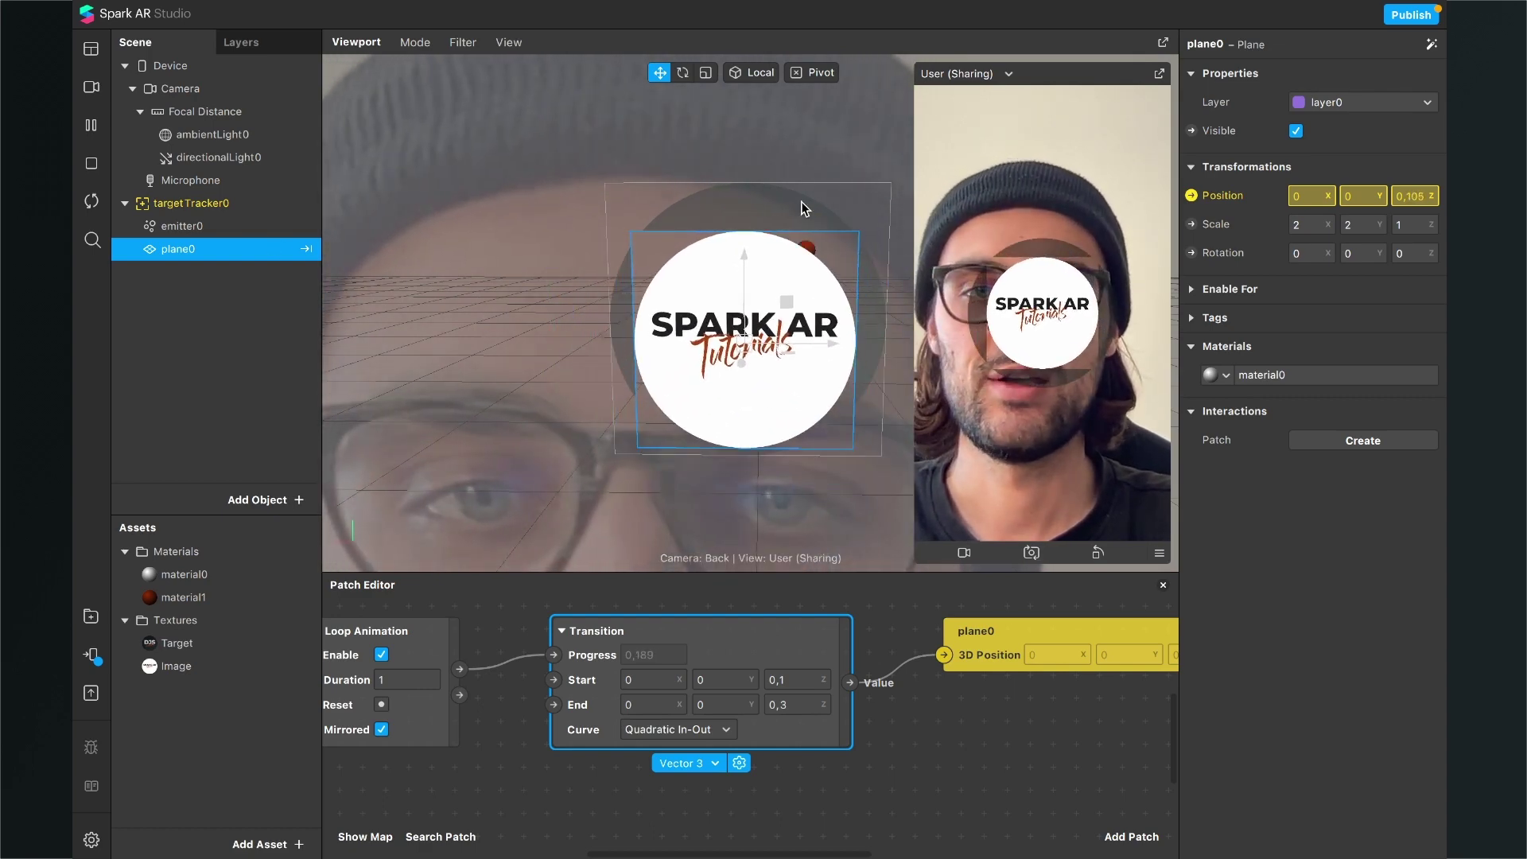
{"action": "left_click", "coordinate": [239, 227]}
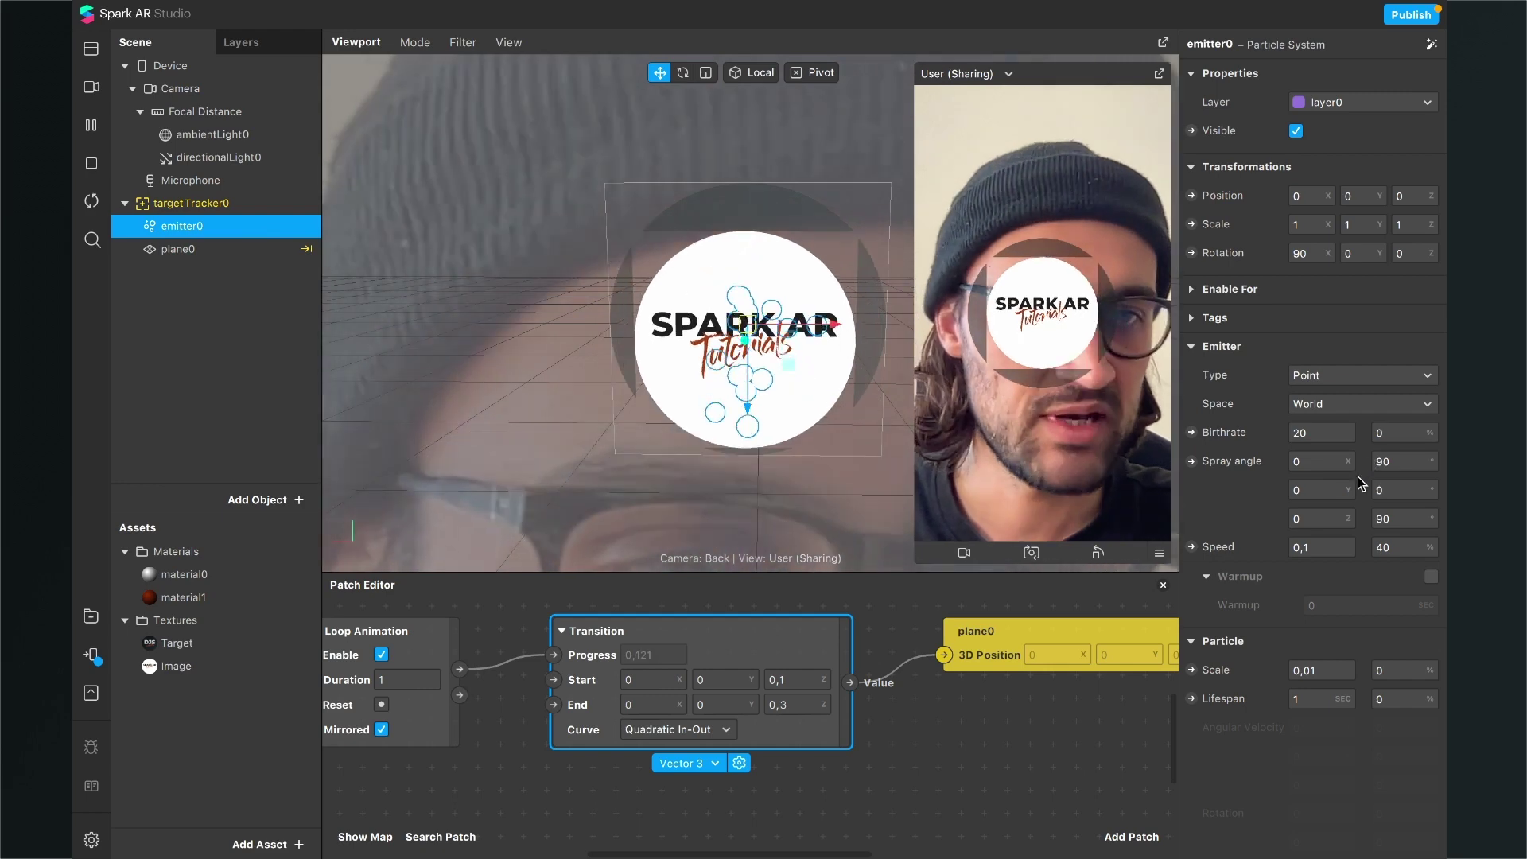
{"action": "scroll", "coordinate": [1342, 482], "scroll_direction": "down", "scroll_amount": 2}
{"action": "left_click", "coordinate": [1342, 483]}
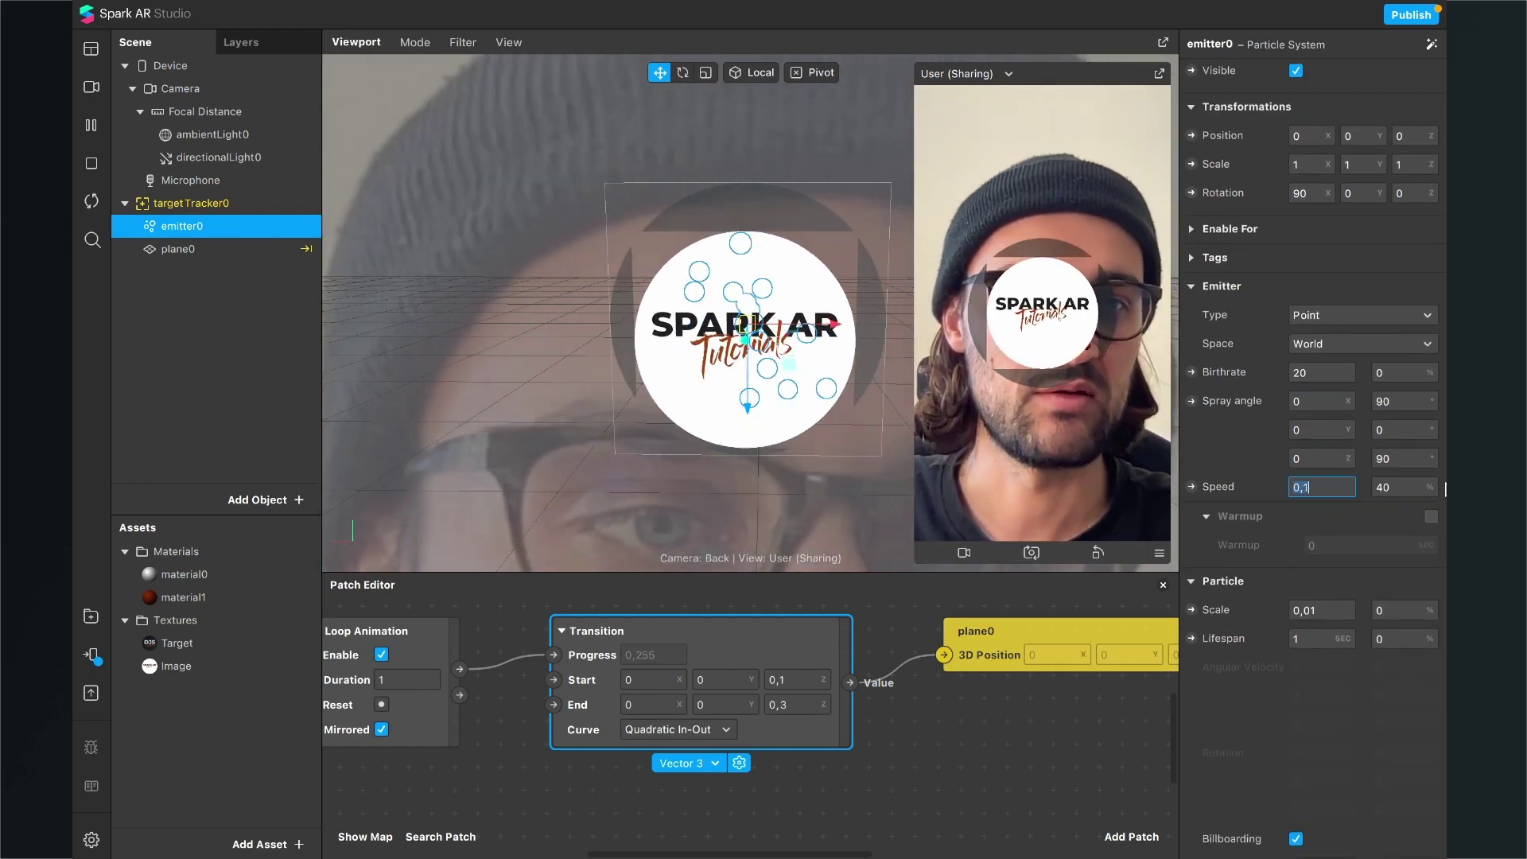
{"action": "key", "text": "BackSpace"}
{"action": "type", "text": "15"}
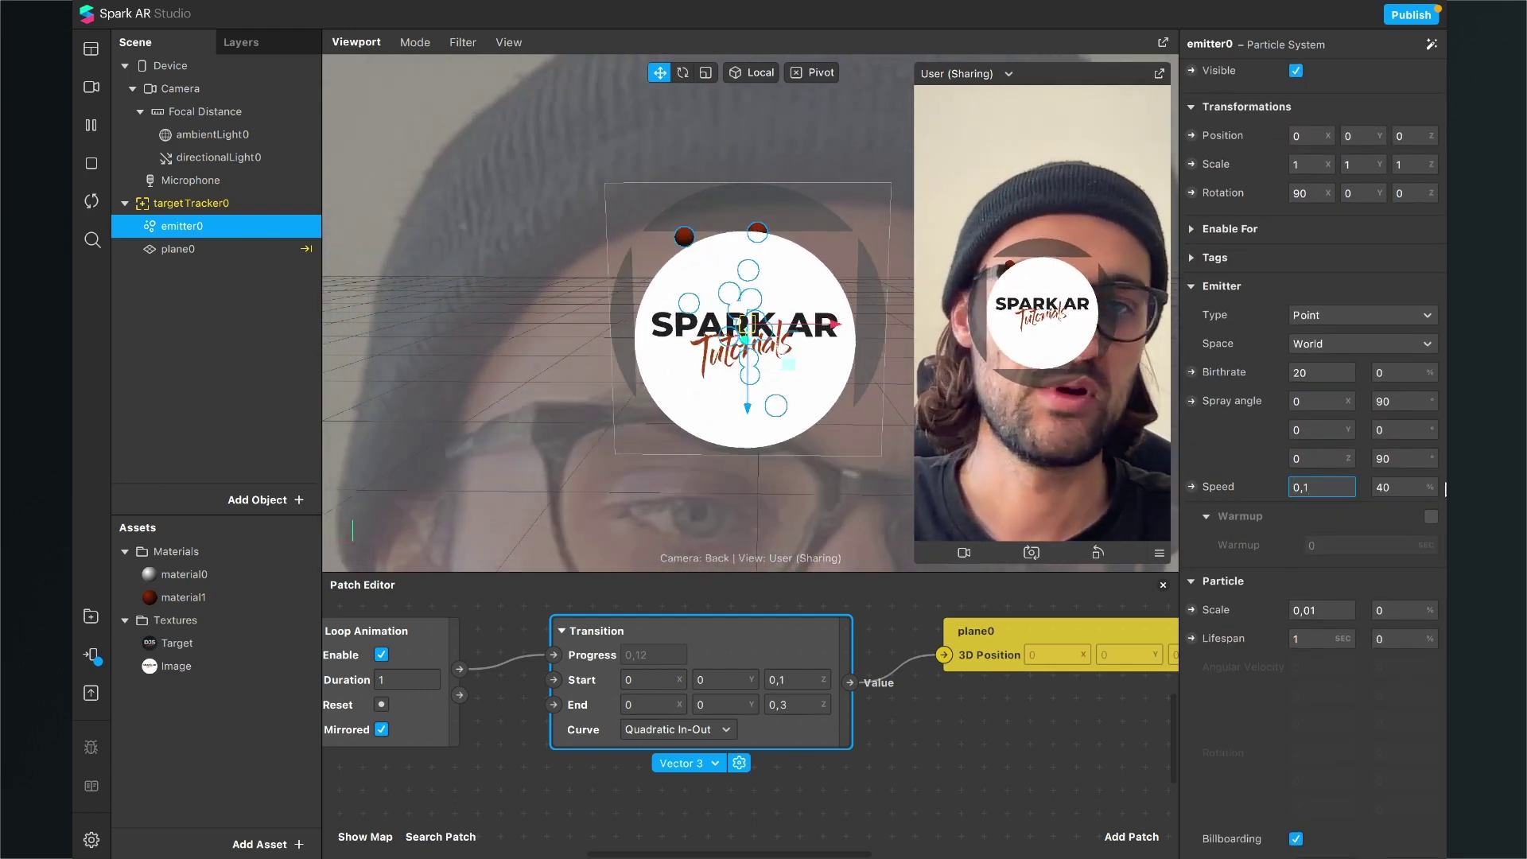
{"action": "key", "text": "Return"}
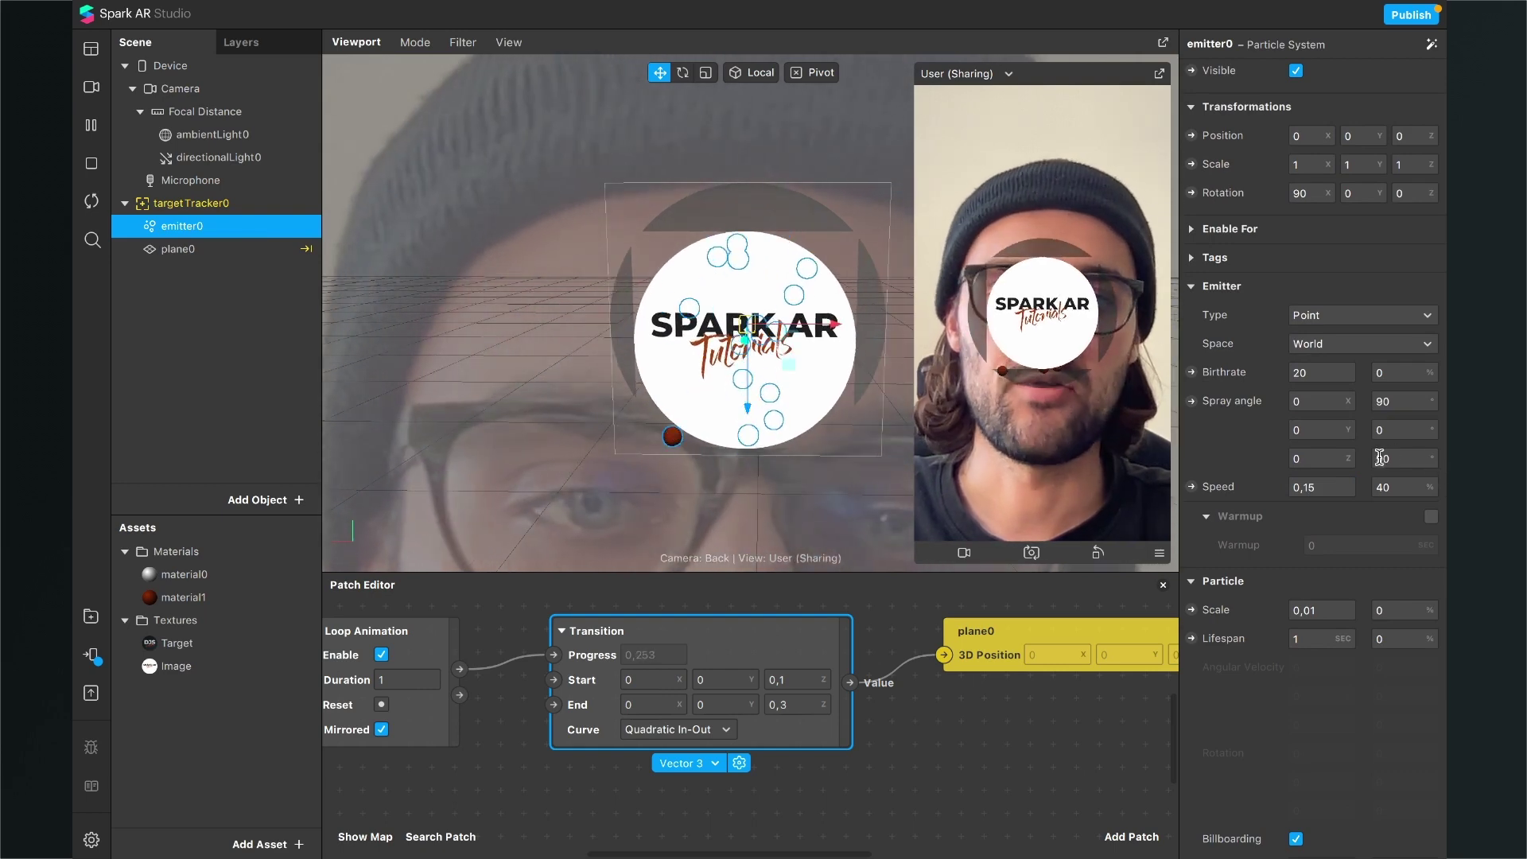
Set the particle lifespan to 2 seconds.
{"action": "scroll", "coordinate": [1357, 509], "scroll_direction": "down", "scroll_amount": 1}
{"action": "left_click", "coordinate": [1312, 608]}
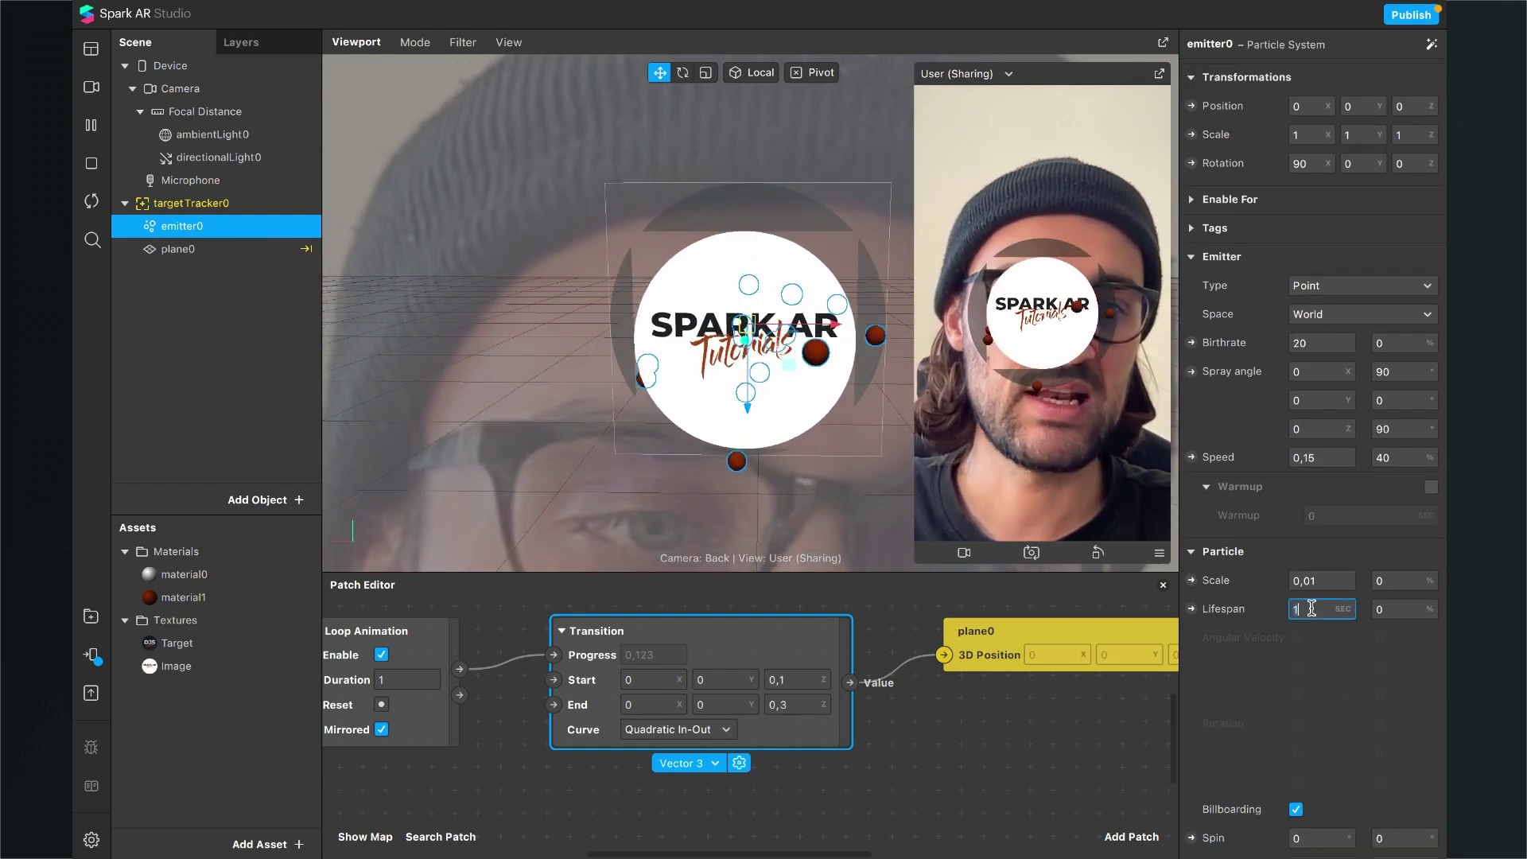
{"action": "key", "text": "BackSpace"}
{"action": "type", "text": "2"}
{"action": "key", "text": "Return"}
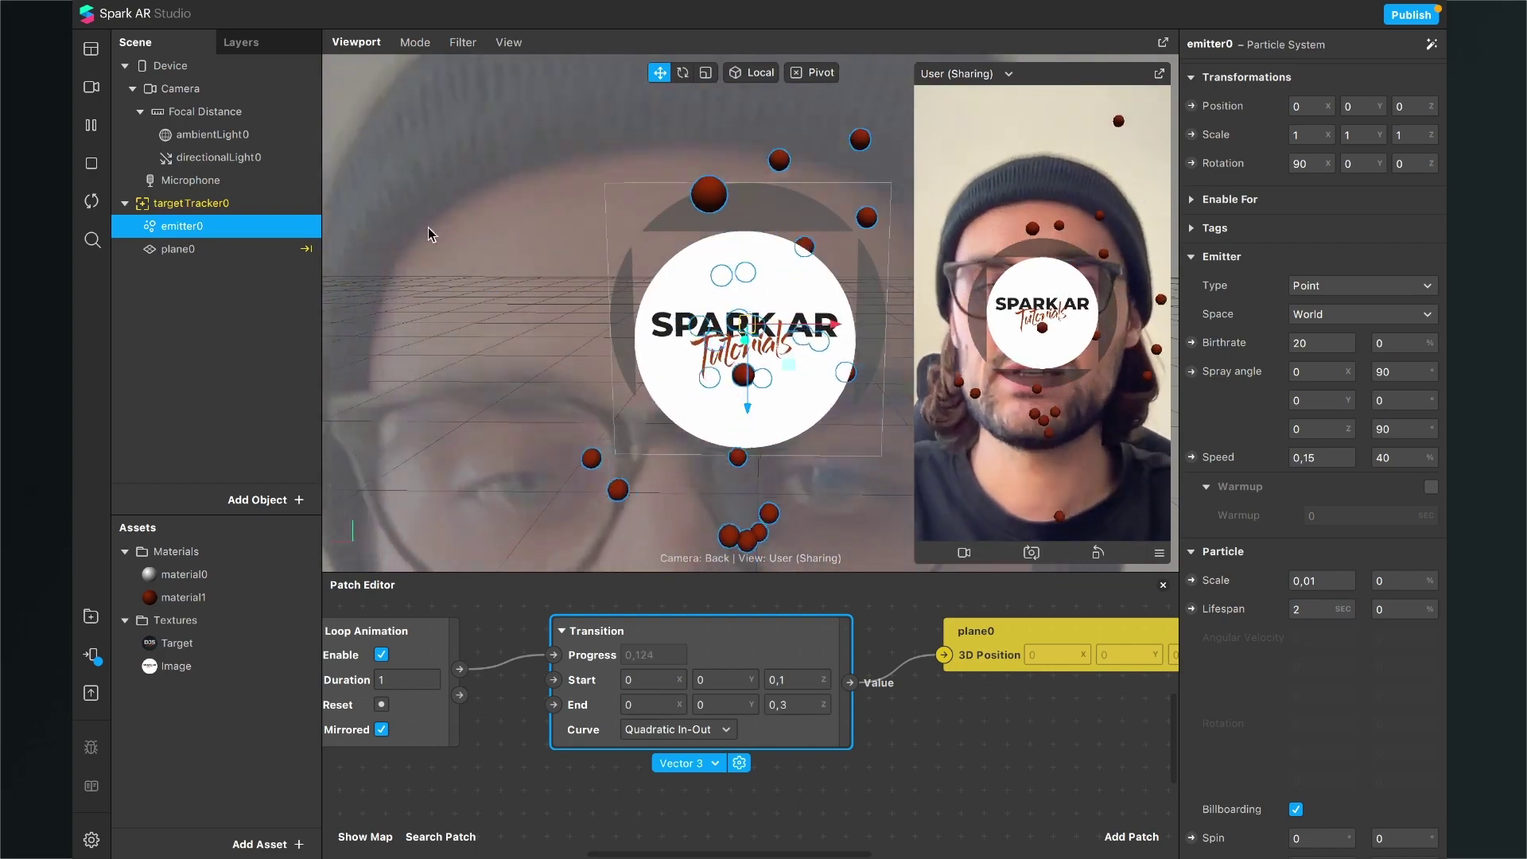
{"action": "right_click_drag", "start_coordinate": [483, 529], "coordinate": [665, 525]}
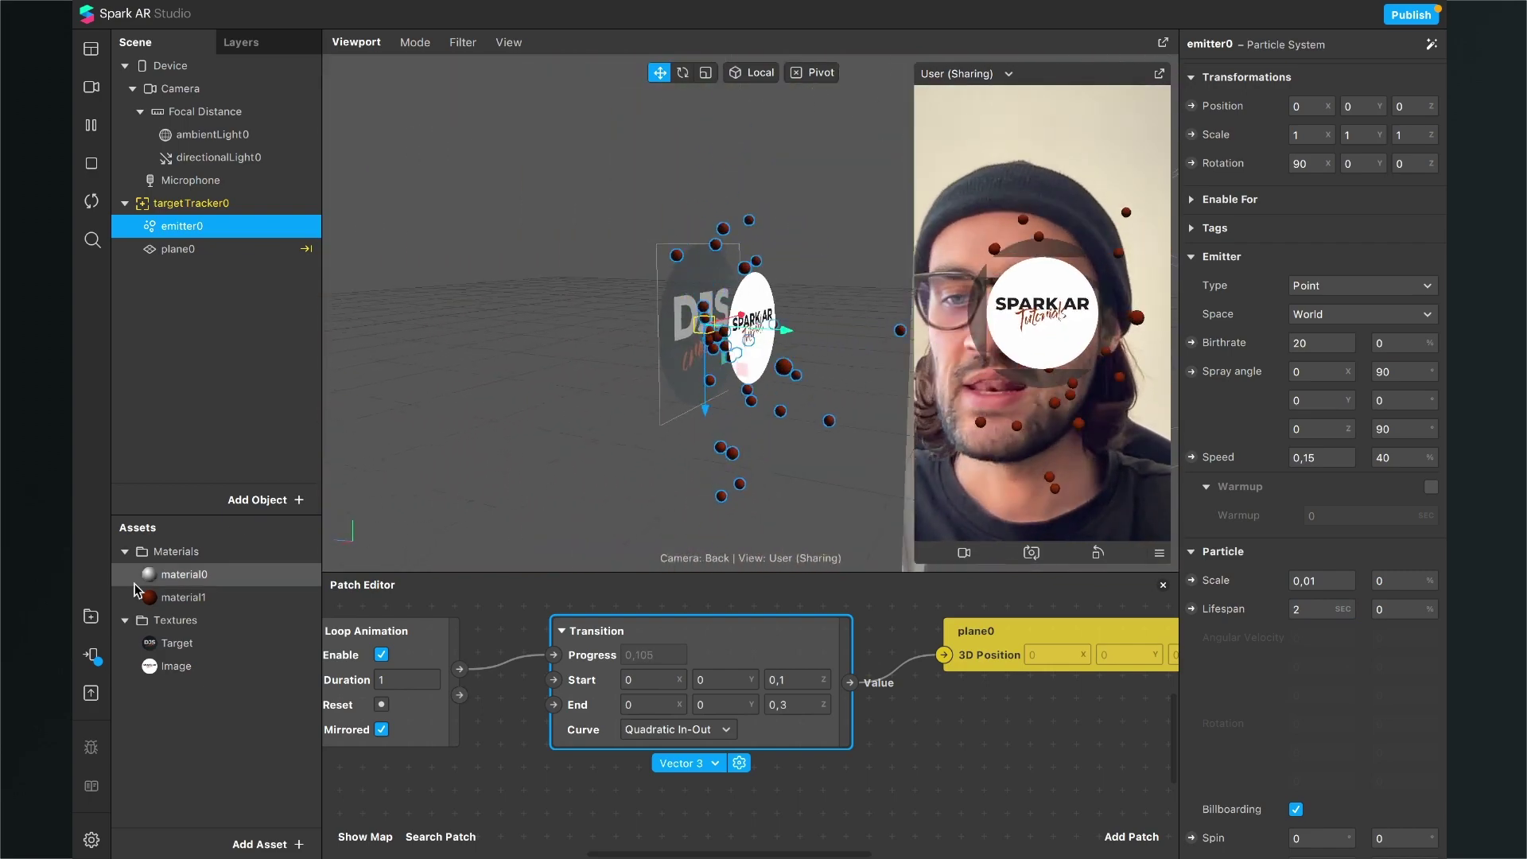
Send the effect to Instagram for a phone preview via Test on device.
{"action": "left_click", "coordinate": [91, 655]}
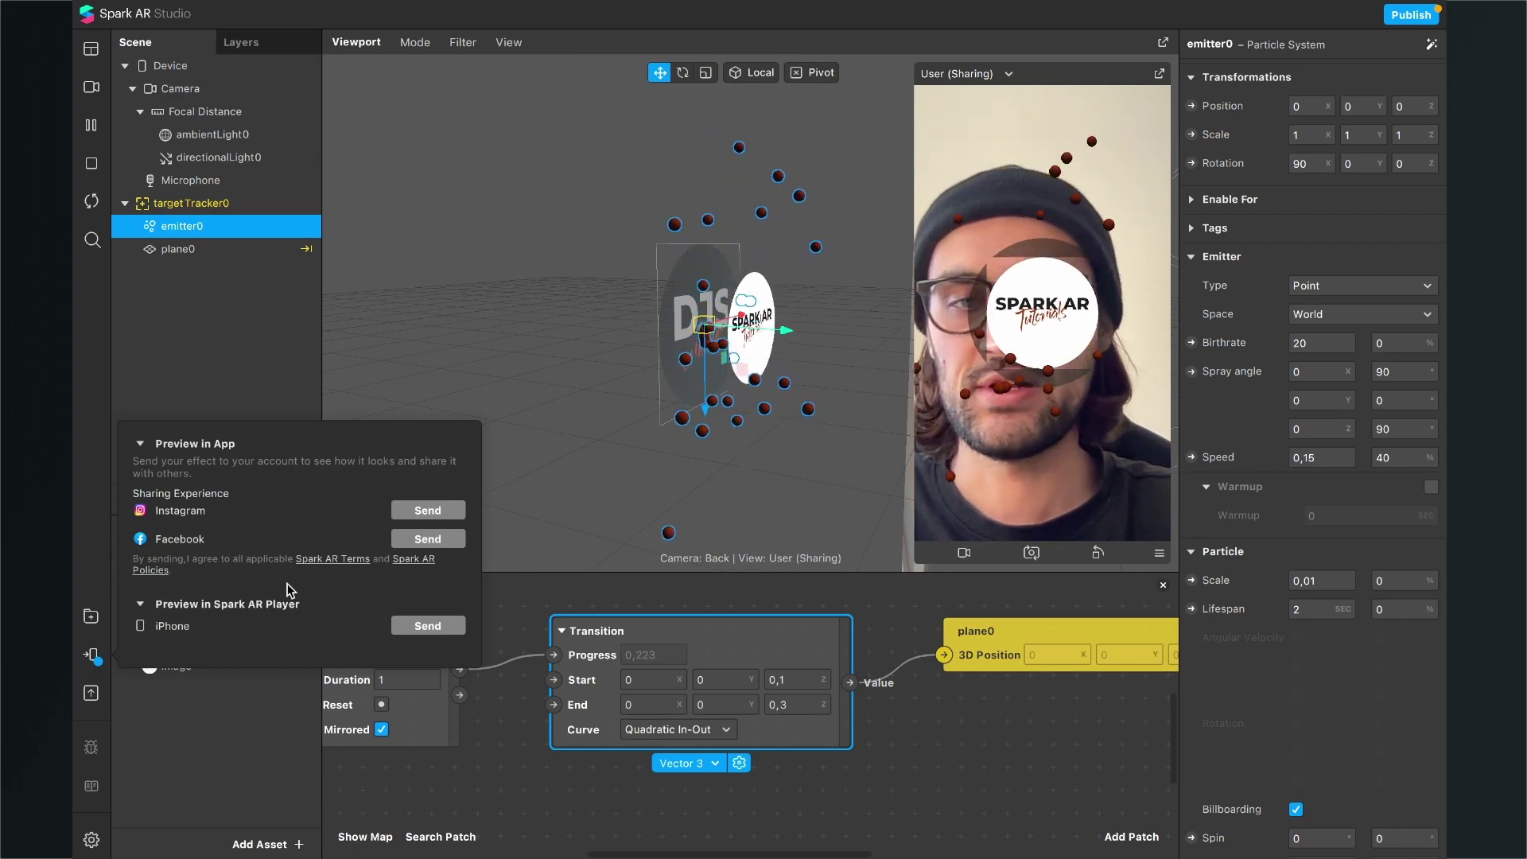
{"action": "left_click", "coordinate": [439, 510]}
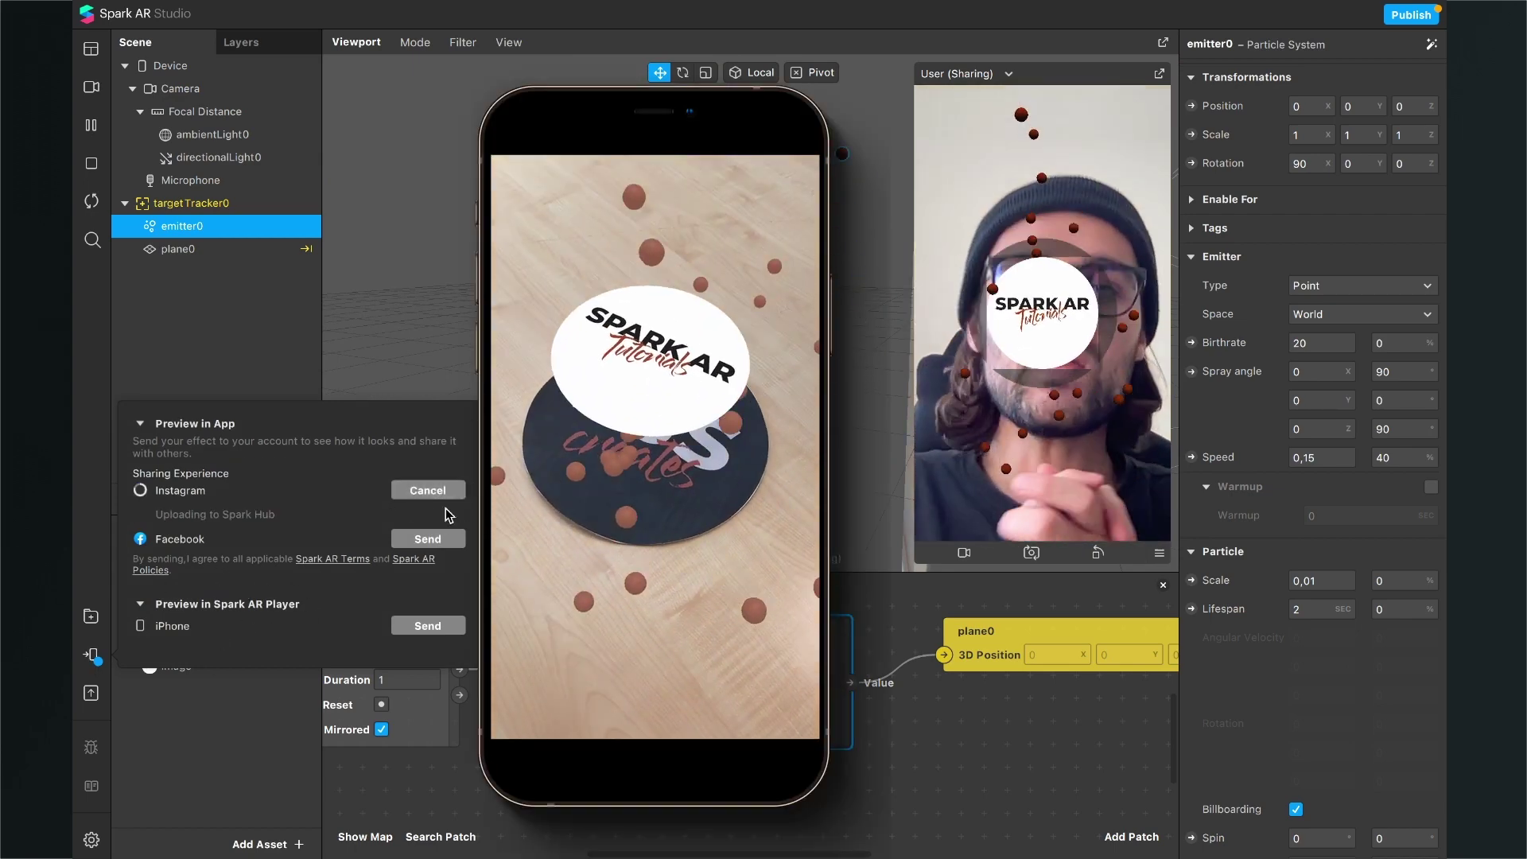